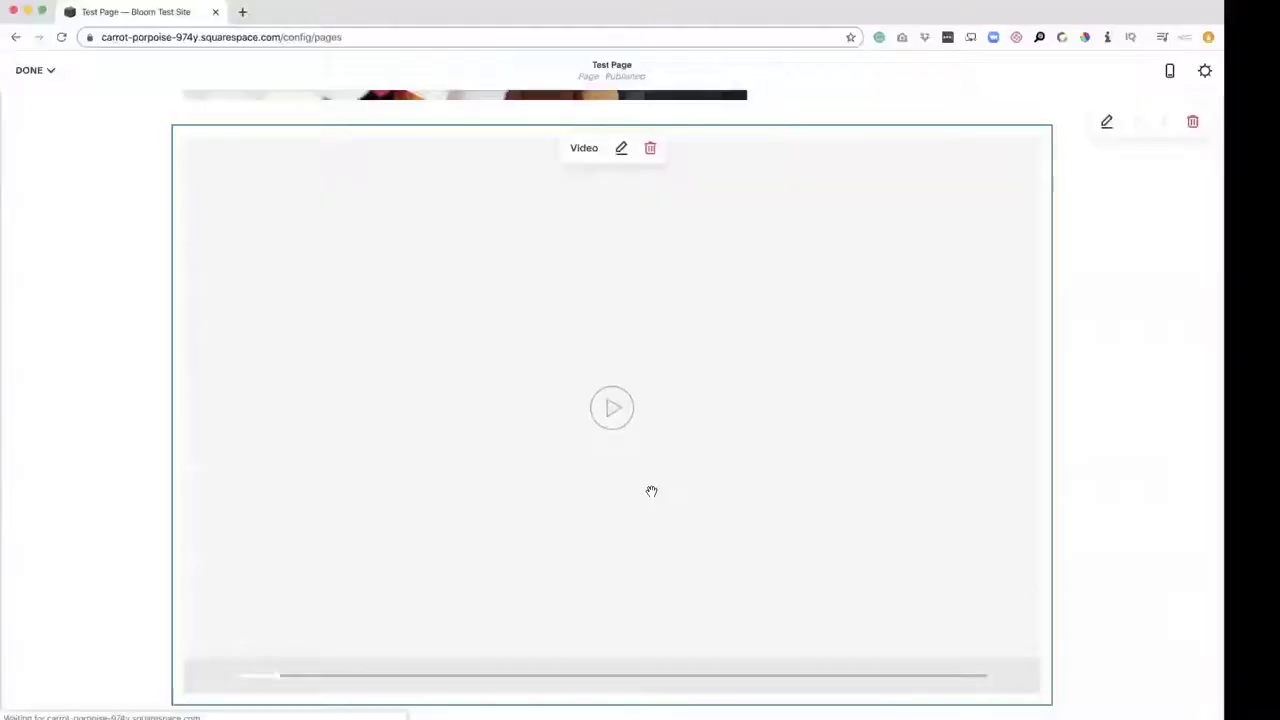
Insert a line block beneath the video block on the test page
{"action": "scroll", "coordinate": [197, 557], "scroll_direction": "down", "scroll_amount": 3}
{"action": "left_click", "coordinate": [170, 520]}
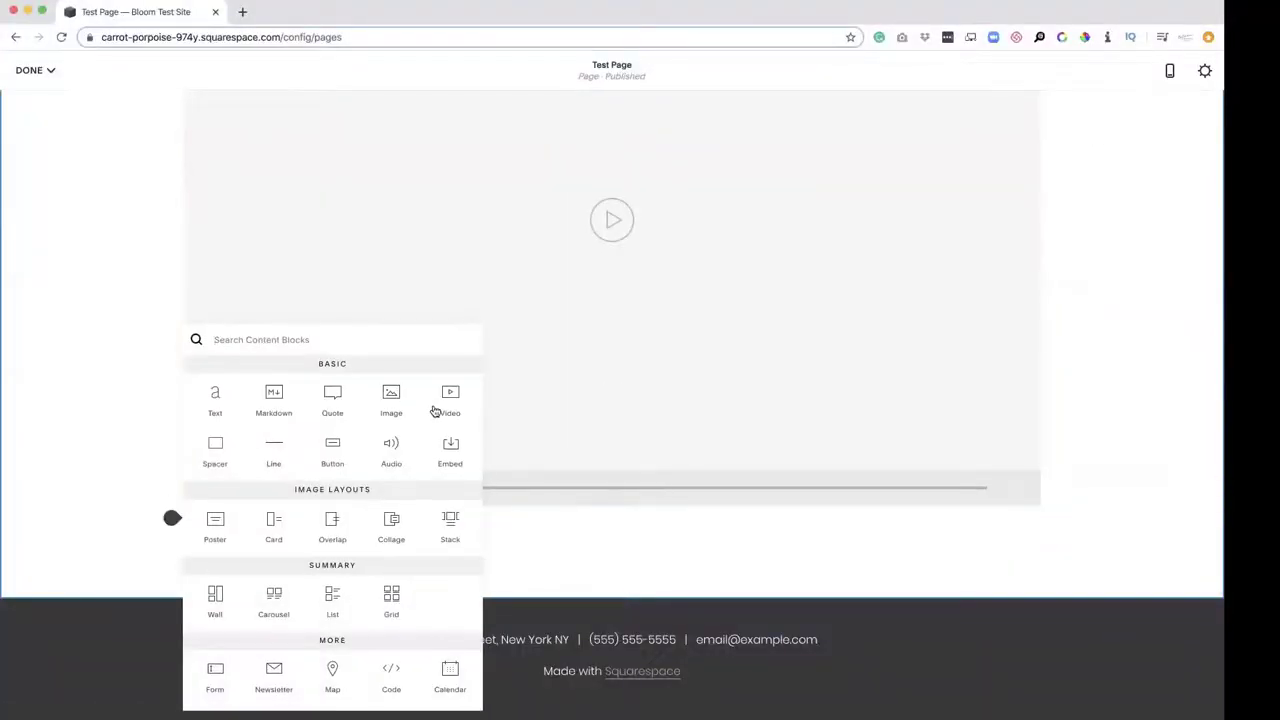
{"action": "left_click", "coordinate": [276, 456]}
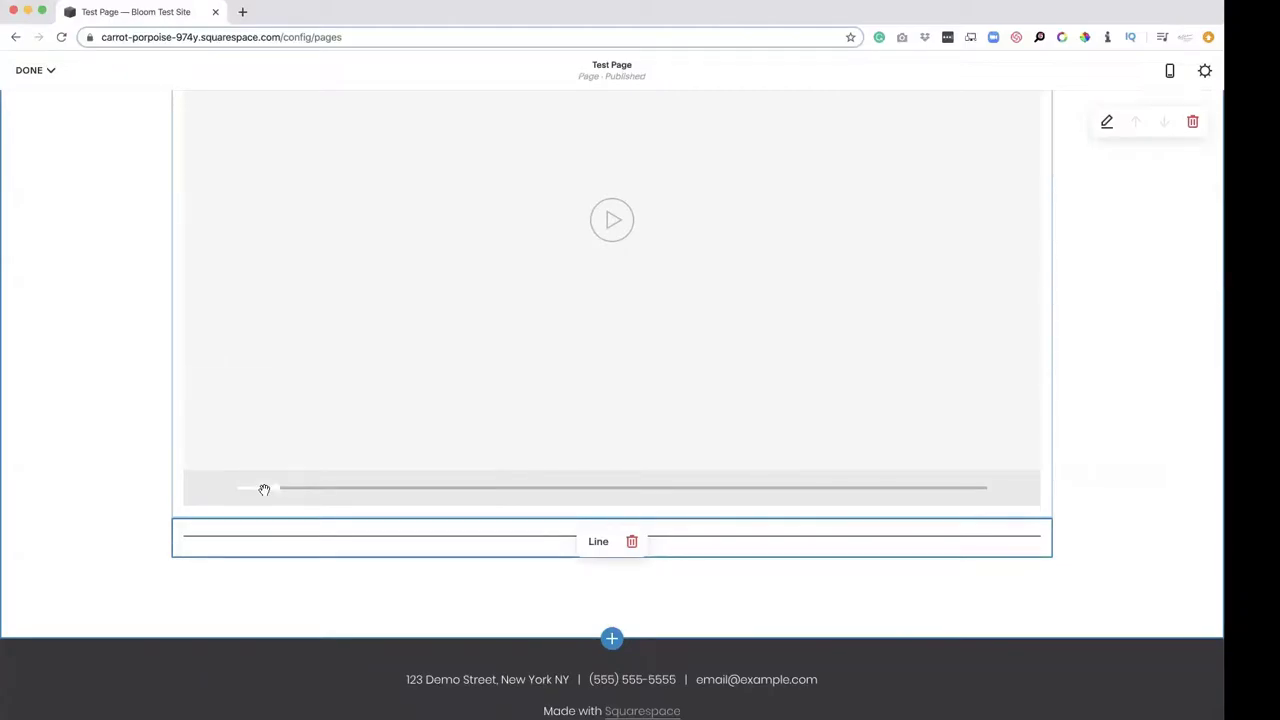
Insert a line block between the sample text and the "best website ever" quote
{"action": "scroll", "coordinate": [270, 338], "scroll_direction": "up", "scroll_amount": 3}
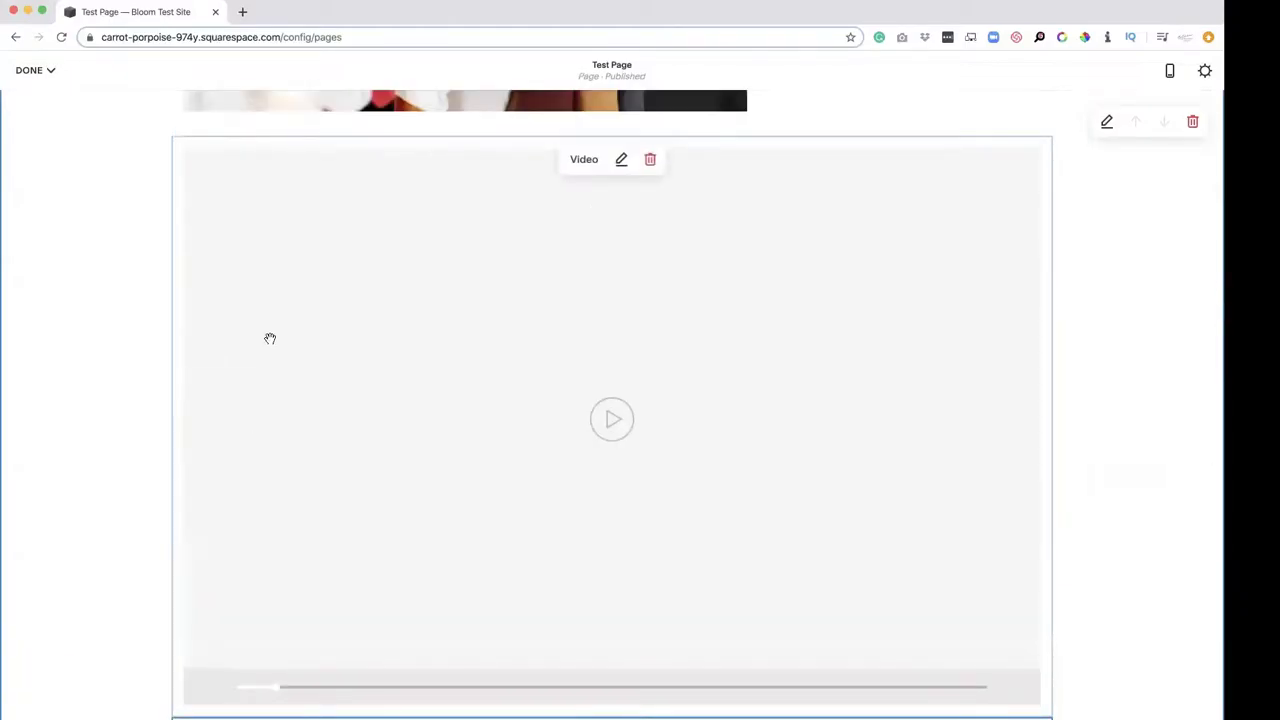
{"action": "scroll", "coordinate": [270, 338], "scroll_direction": "down", "scroll_amount": 3}
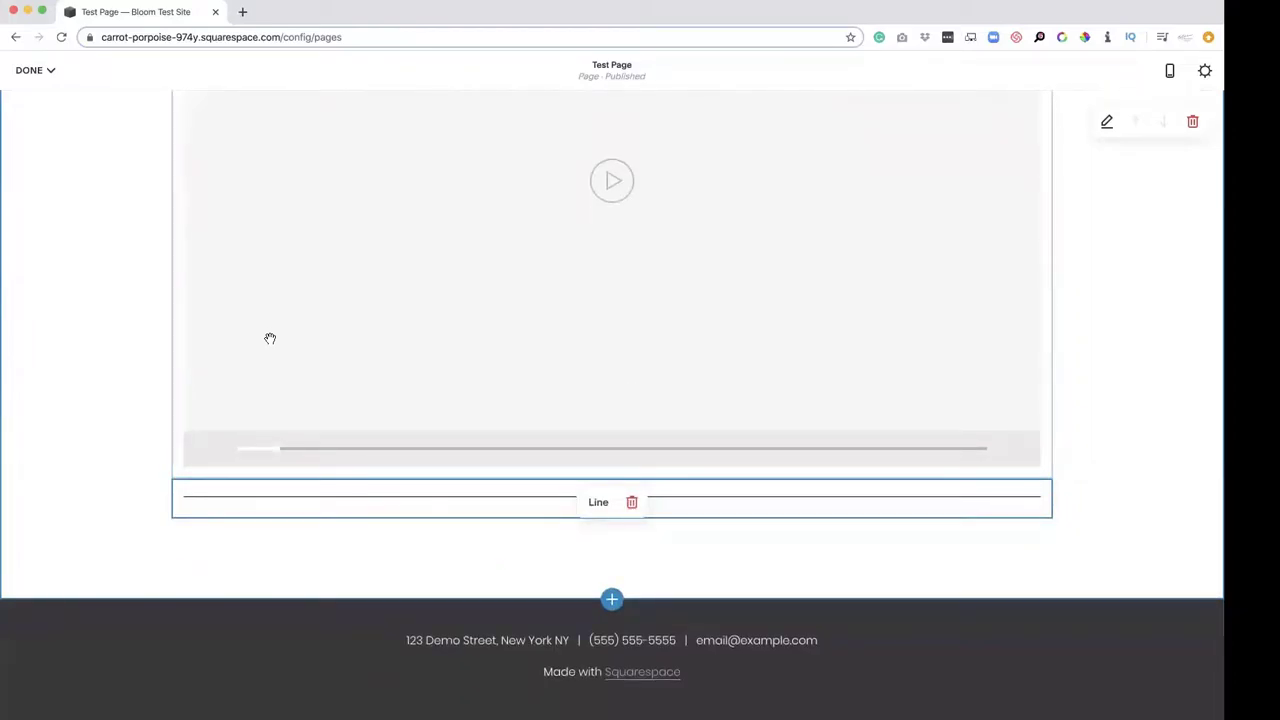
{"action": "scroll", "coordinate": [403, 521], "scroll_direction": "up", "scroll_amount": 6}
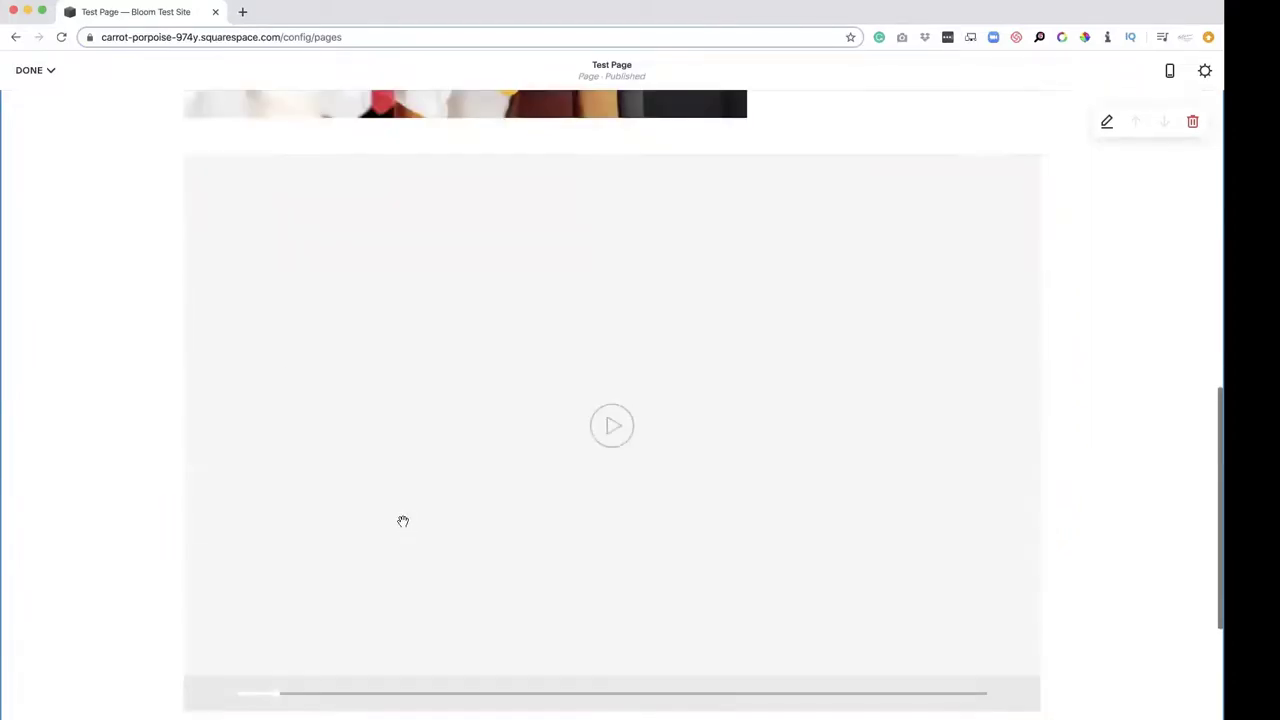
{"action": "scroll", "coordinate": [403, 521], "scroll_direction": "up", "scroll_amount": 5}
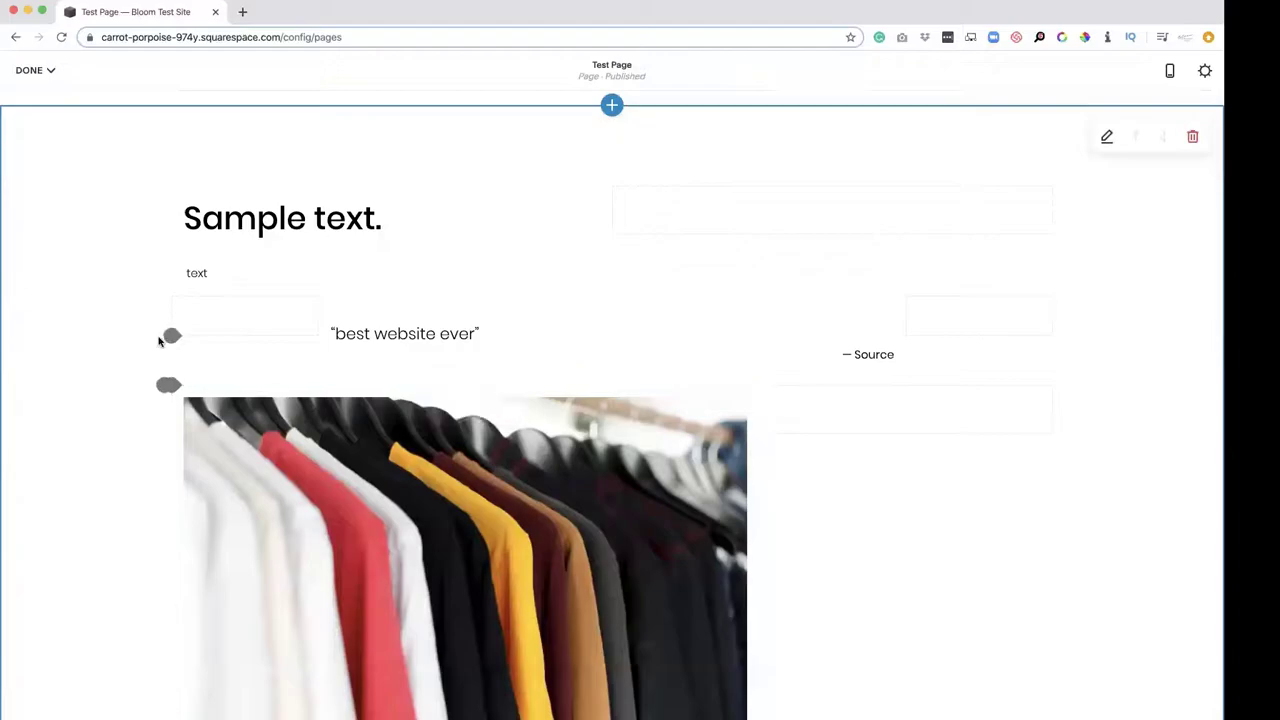
{"action": "left_click", "coordinate": [172, 338]}
{"action": "left_click_drag", "start_coordinate": [280, 277], "coordinate": [540, 299]}
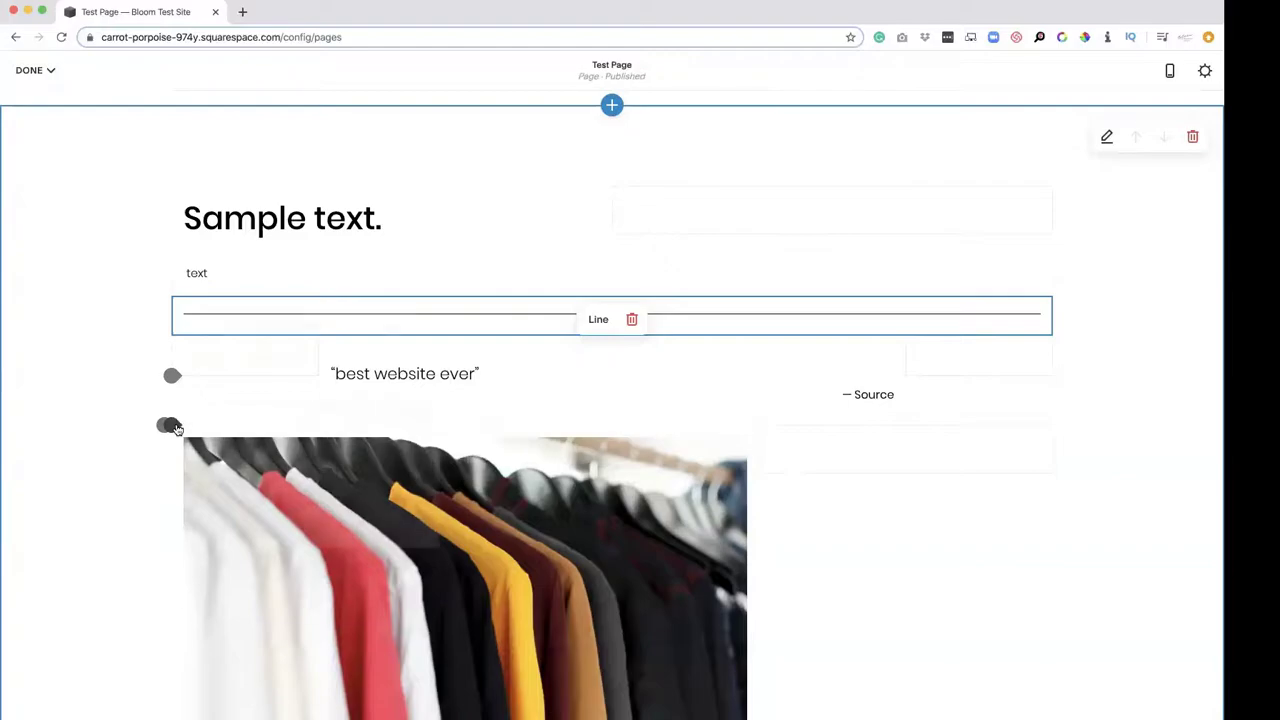
Insert line blocks directly above and below the clothing rack image
{"action": "left_click", "coordinate": [175, 428]}
{"action": "left_click_drag", "start_coordinate": [331, 503], "coordinate": [370, 518]}
{"action": "scroll", "coordinate": [170, 555], "scroll_direction": "down", "scroll_amount": 4}
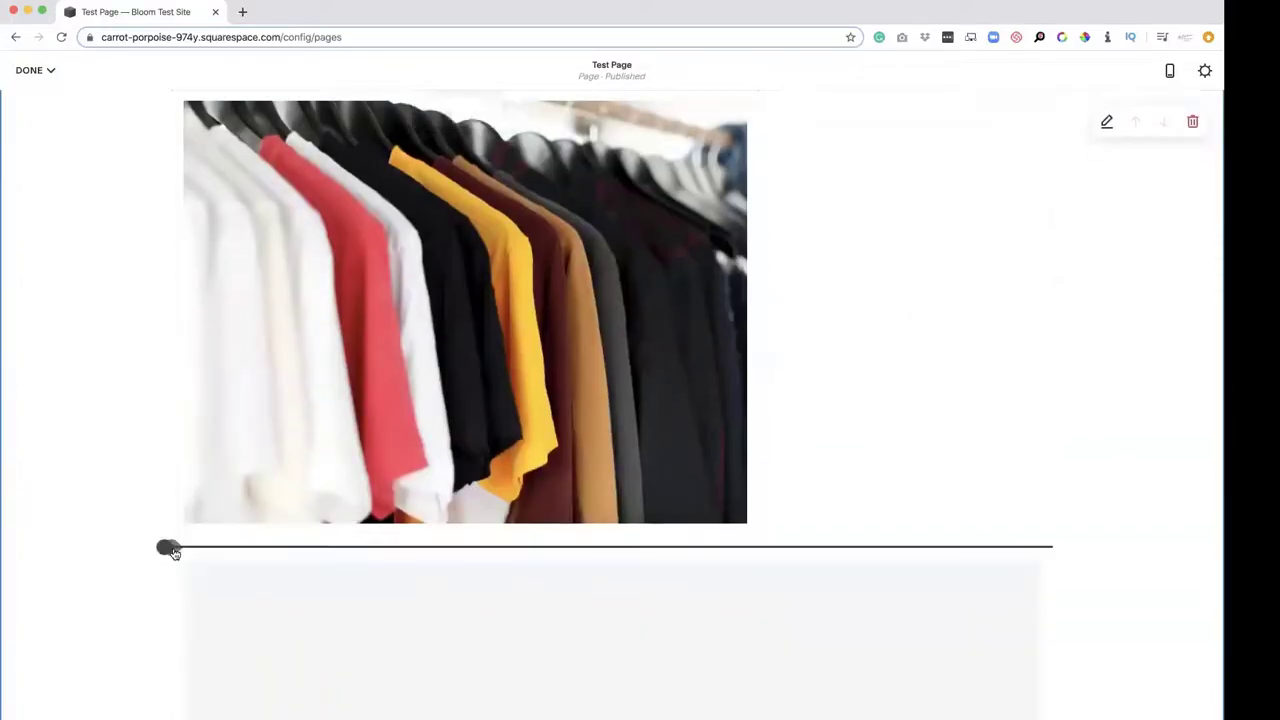
{"action": "left_click", "coordinate": [172, 551]}
{"action": "left_click_drag", "start_coordinate": [277, 449], "coordinate": [474, 443]}
Add a button block beneath the line at the end of the page
{"action": "scroll", "coordinate": [480, 430], "scroll_direction": "up", "scroll_amount": 5}
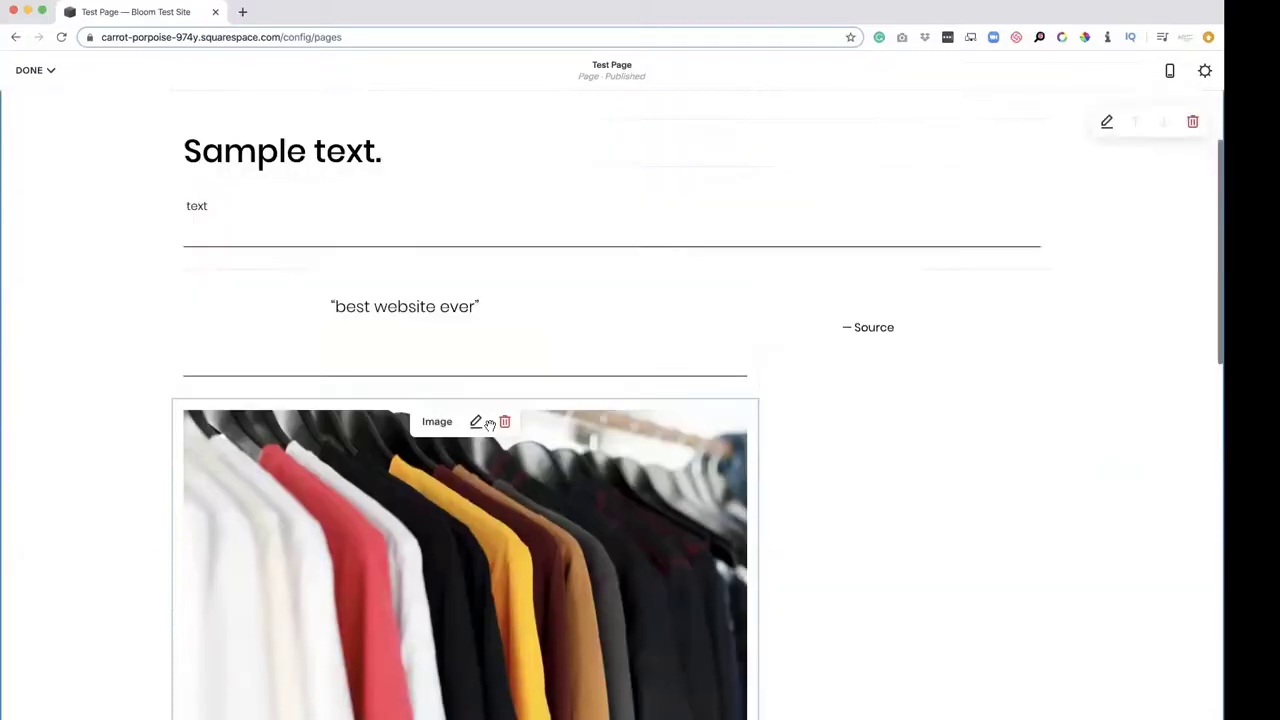
{"action": "scroll", "coordinate": [489, 424], "scroll_direction": "down", "scroll_amount": 10}
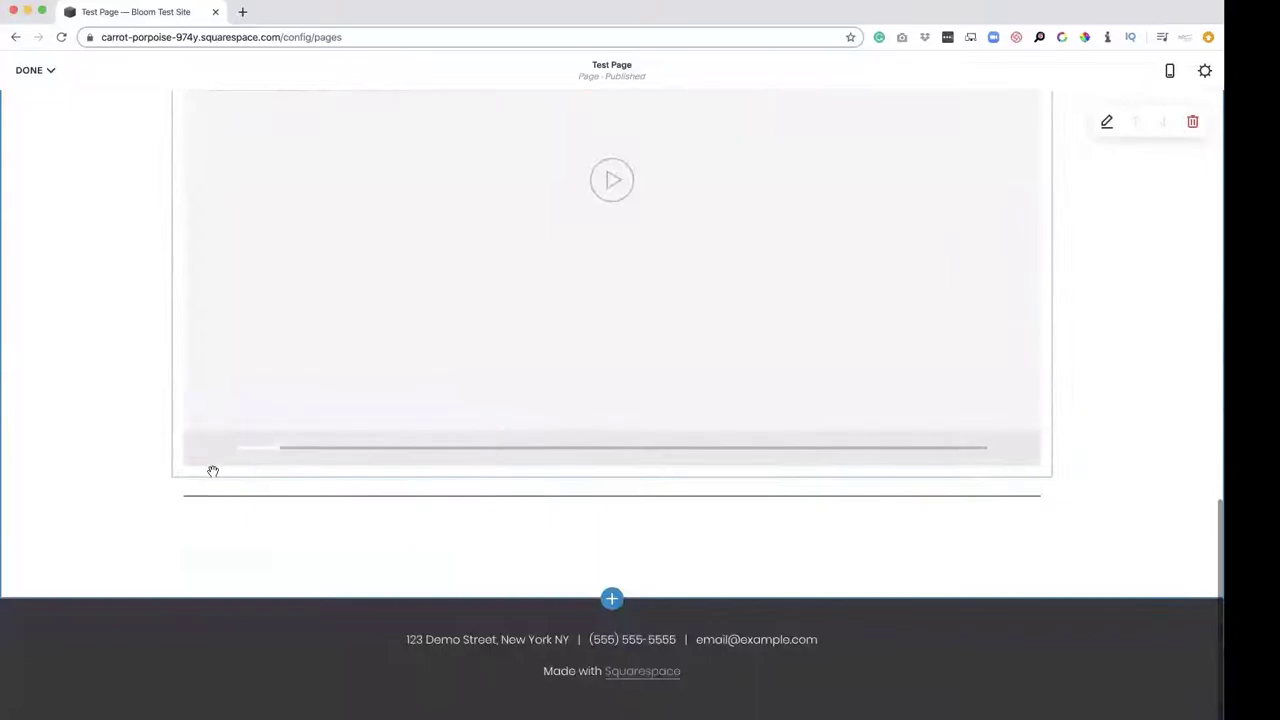
{"action": "left_click", "coordinate": [171, 520]}
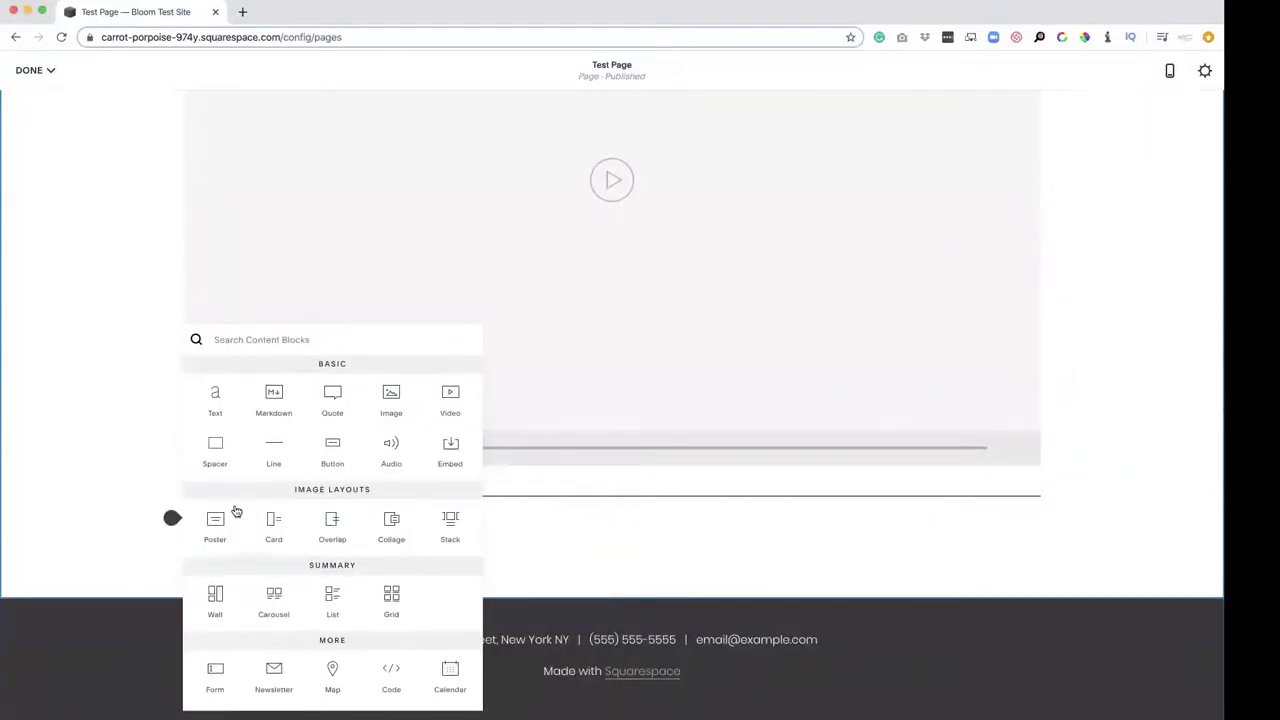
{"action": "left_click", "coordinate": [316, 450]}
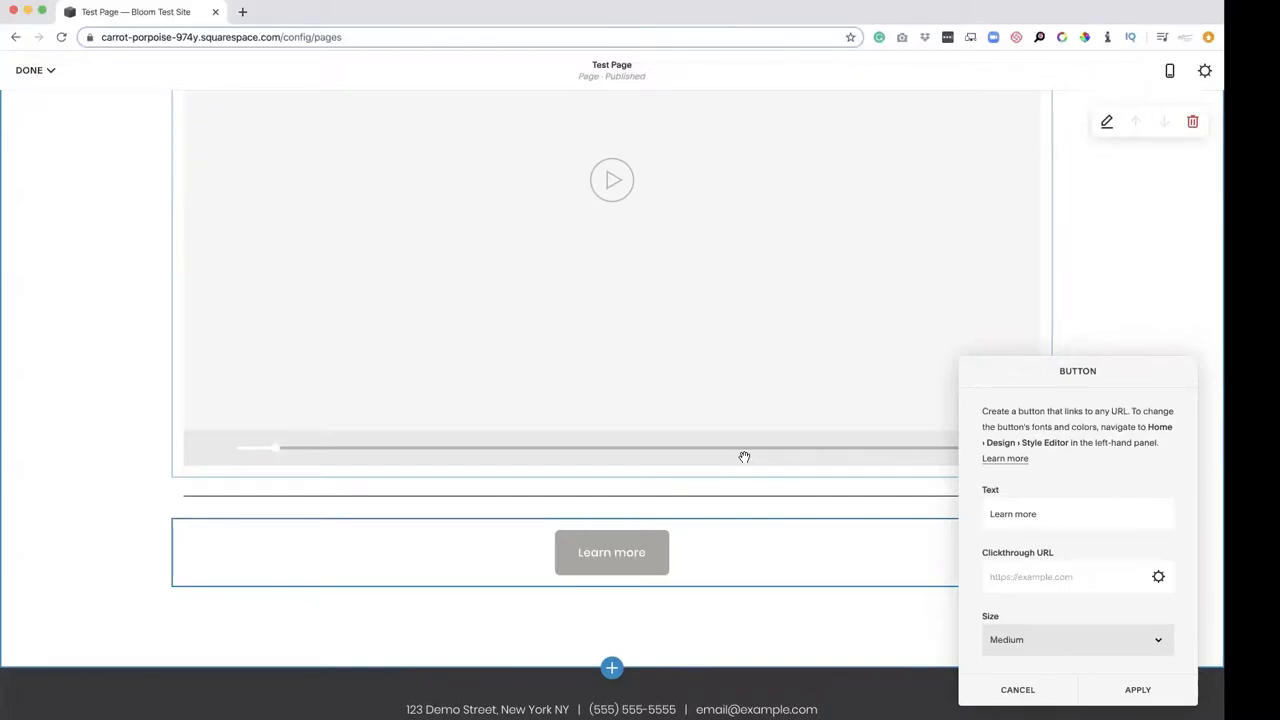
Set the button's text to "Button Name" and open the link editor for its clickthrough URL
{"action": "left_click_drag", "start_coordinate": [1054, 512], "coordinate": [968, 510]}
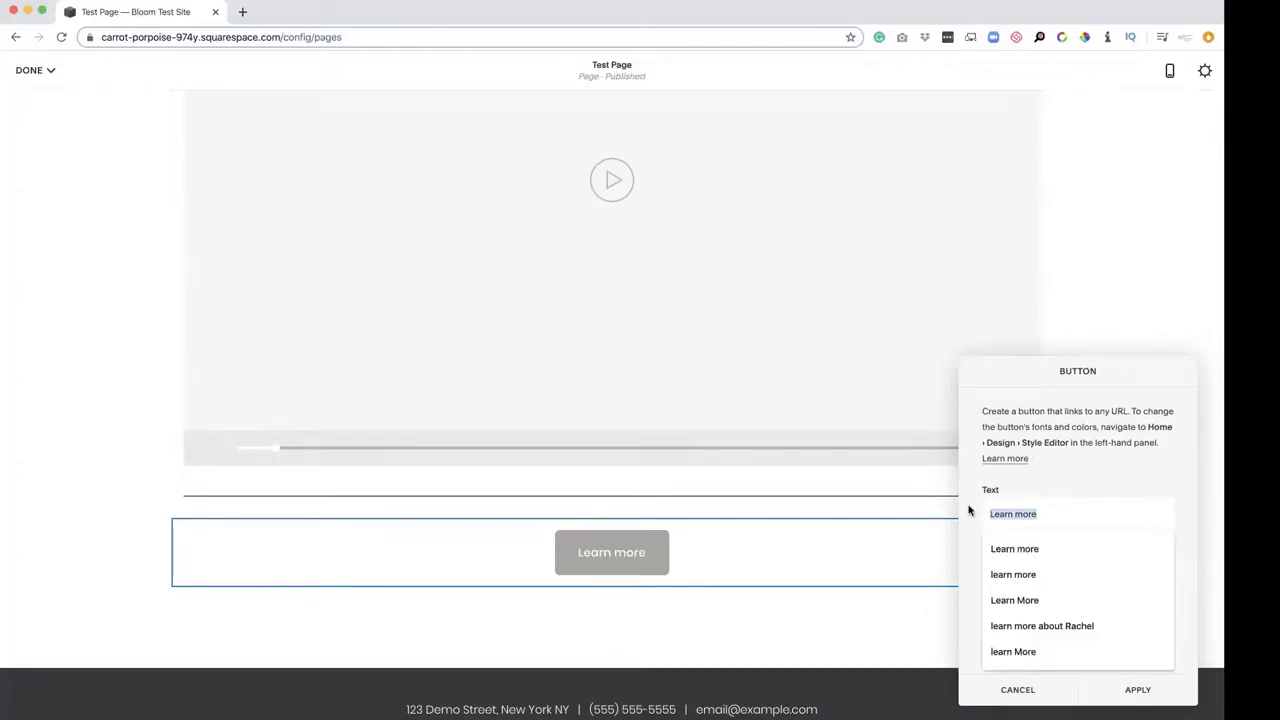
{"action": "type", "text": "Button"}
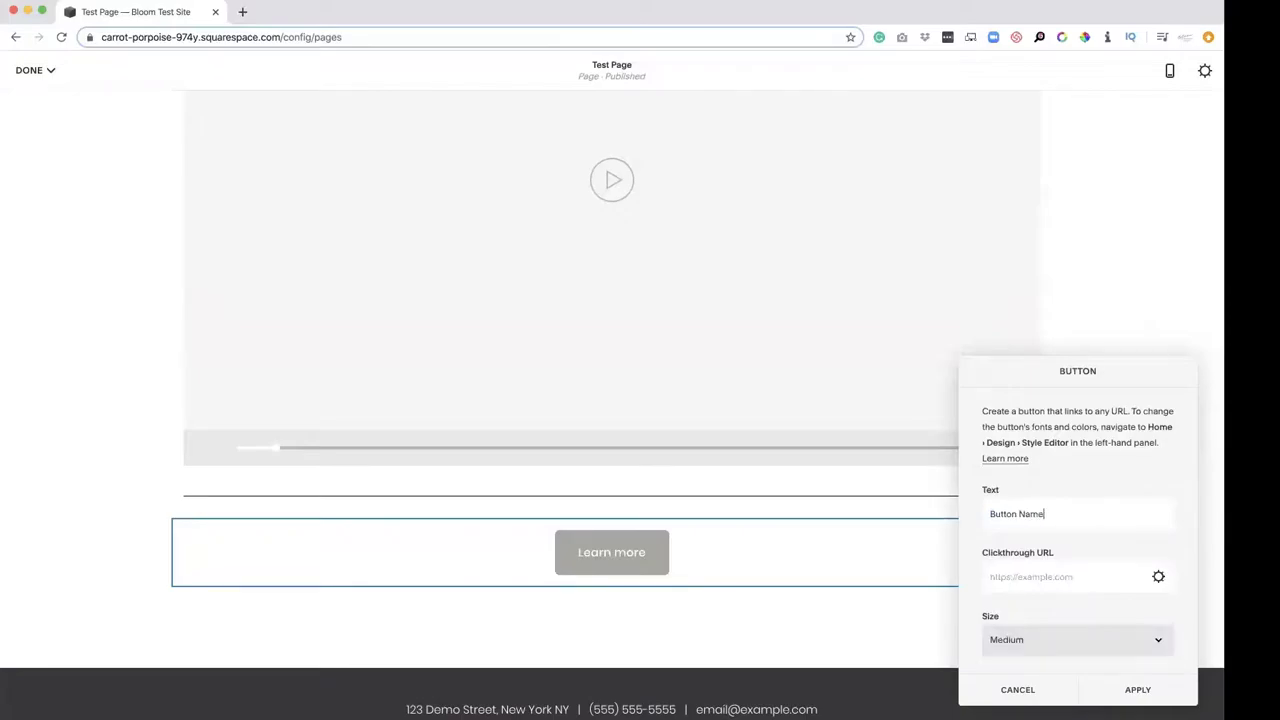
{"action": "type", "text": " Name"}
{"action": "left_click", "coordinate": [1159, 577]}
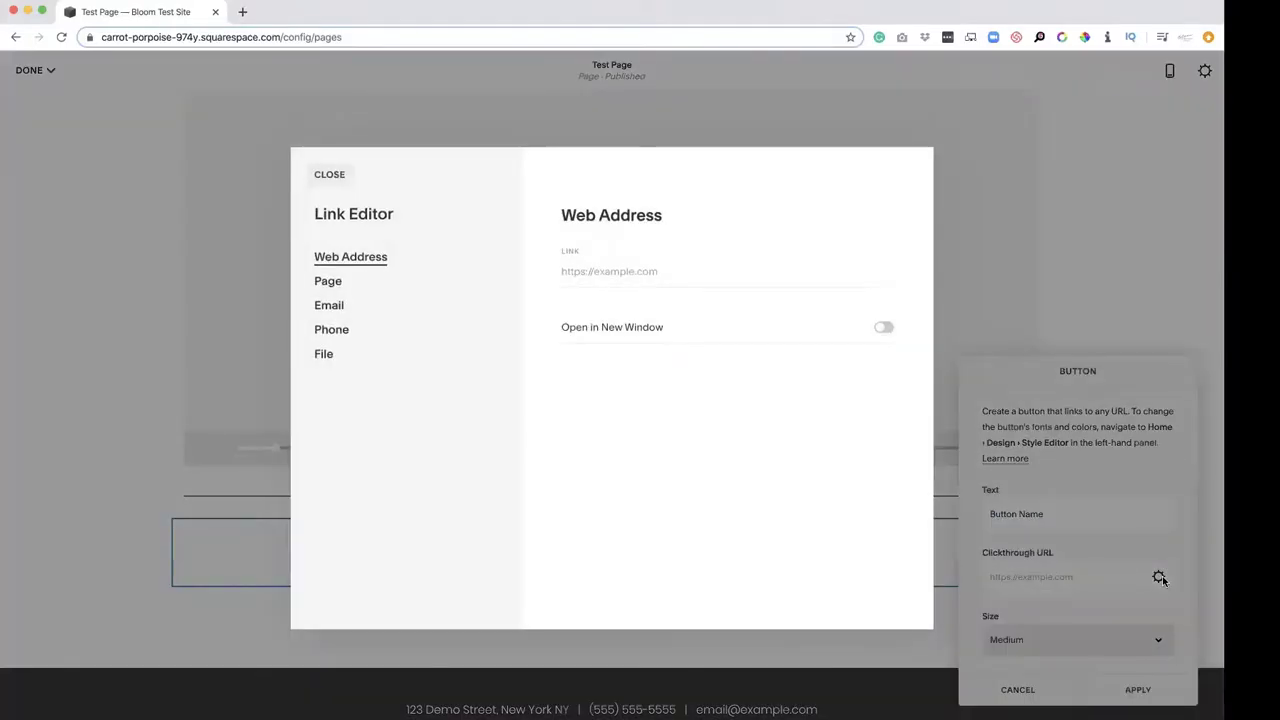
Select Test Page as the internal page the button links to
{"action": "left_click", "coordinate": [620, 271]}
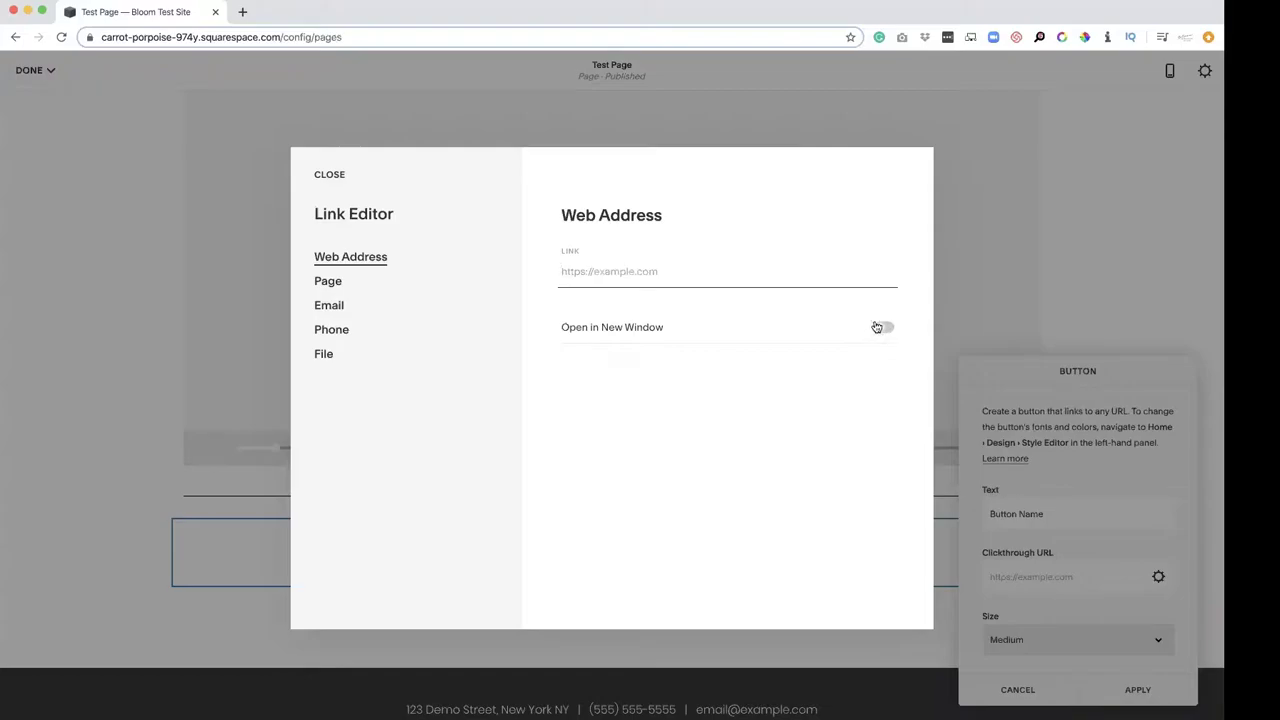
{"action": "left_click", "coordinate": [330, 283]}
{"action": "left_click", "coordinate": [650, 271]}
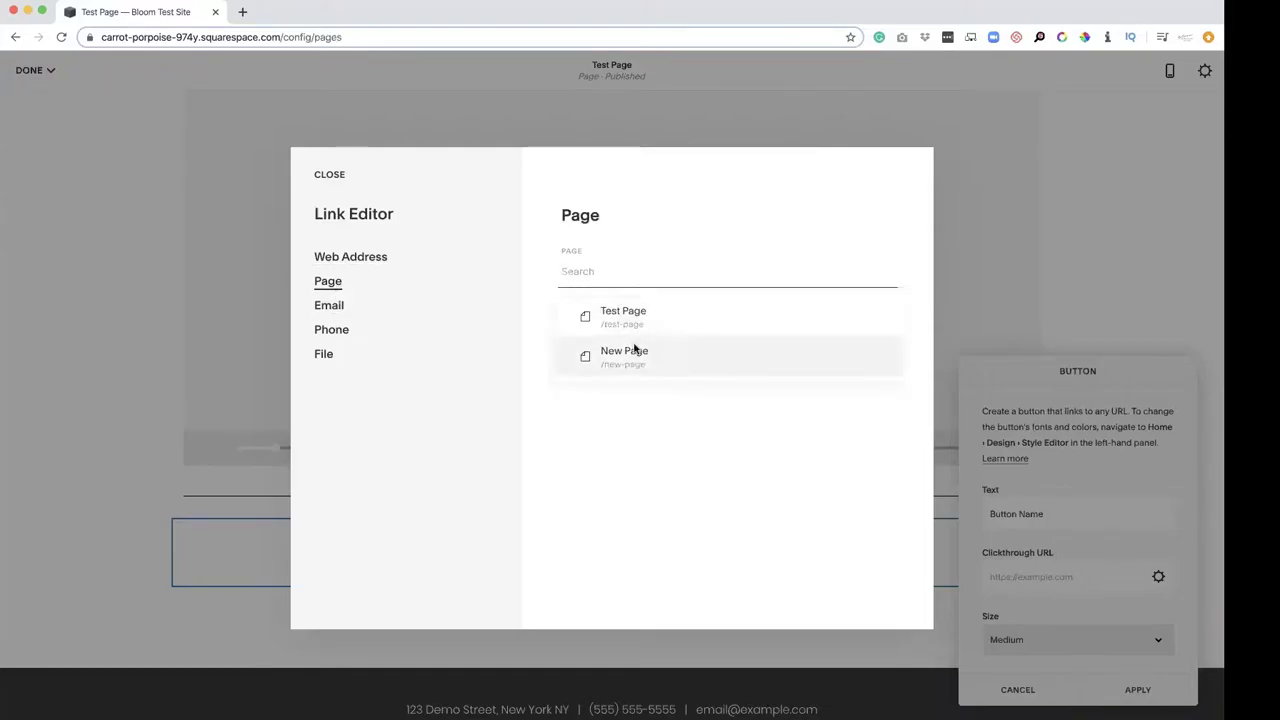
{"action": "left_click", "coordinate": [639, 308]}
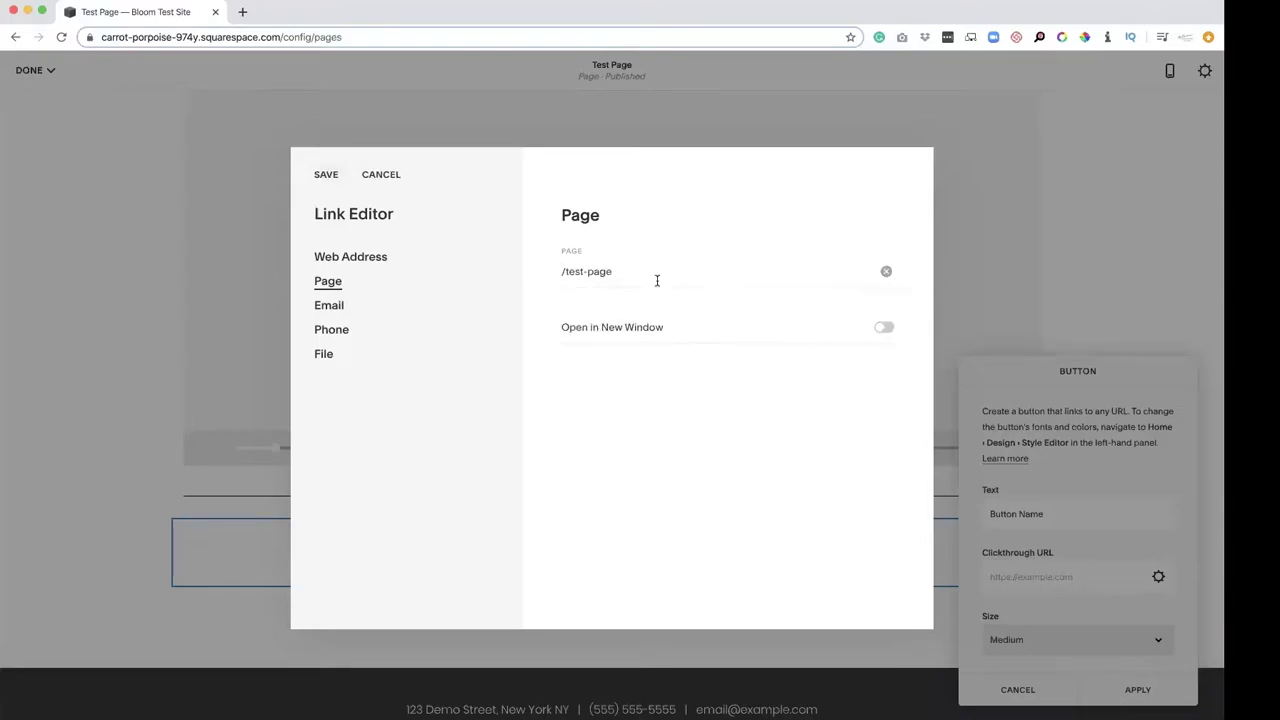
Review the Email and Phone link options available for the button
{"action": "left_click", "coordinate": [329, 308]}
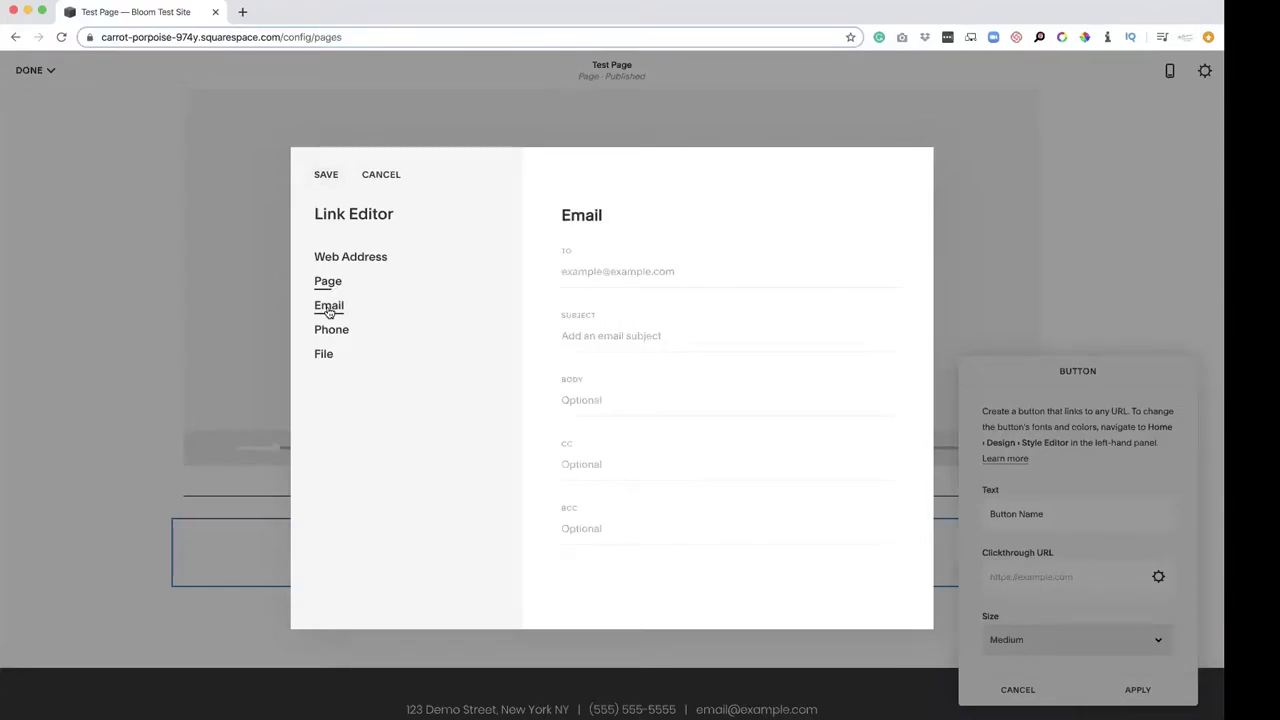
{"action": "left_click", "coordinate": [644, 268]}
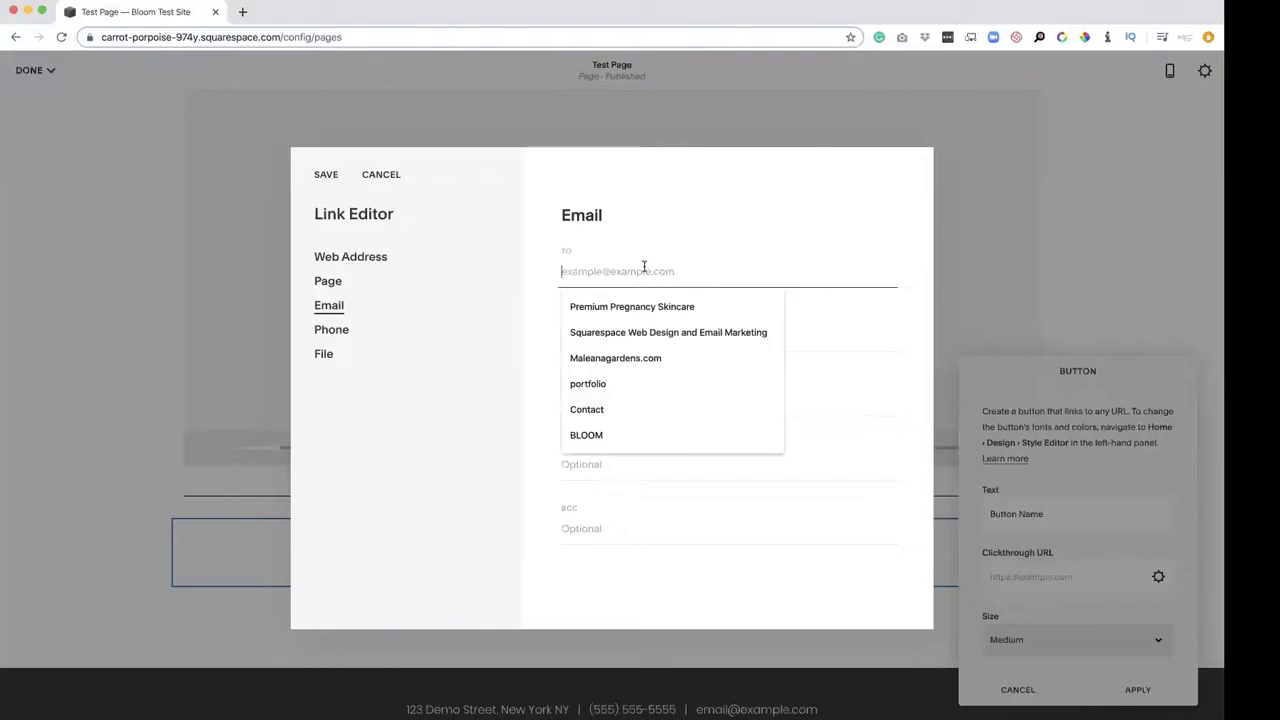
{"action": "left_click", "coordinate": [630, 244]}
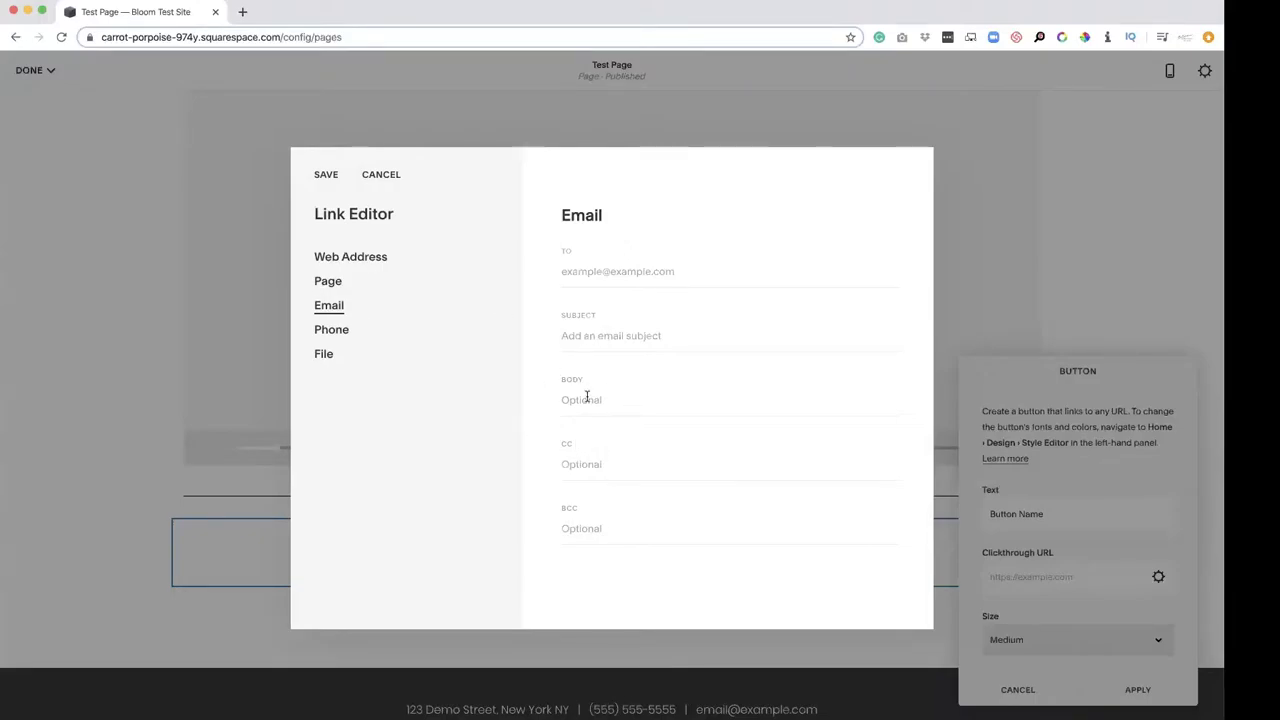
{"action": "left_click", "coordinate": [328, 334]}
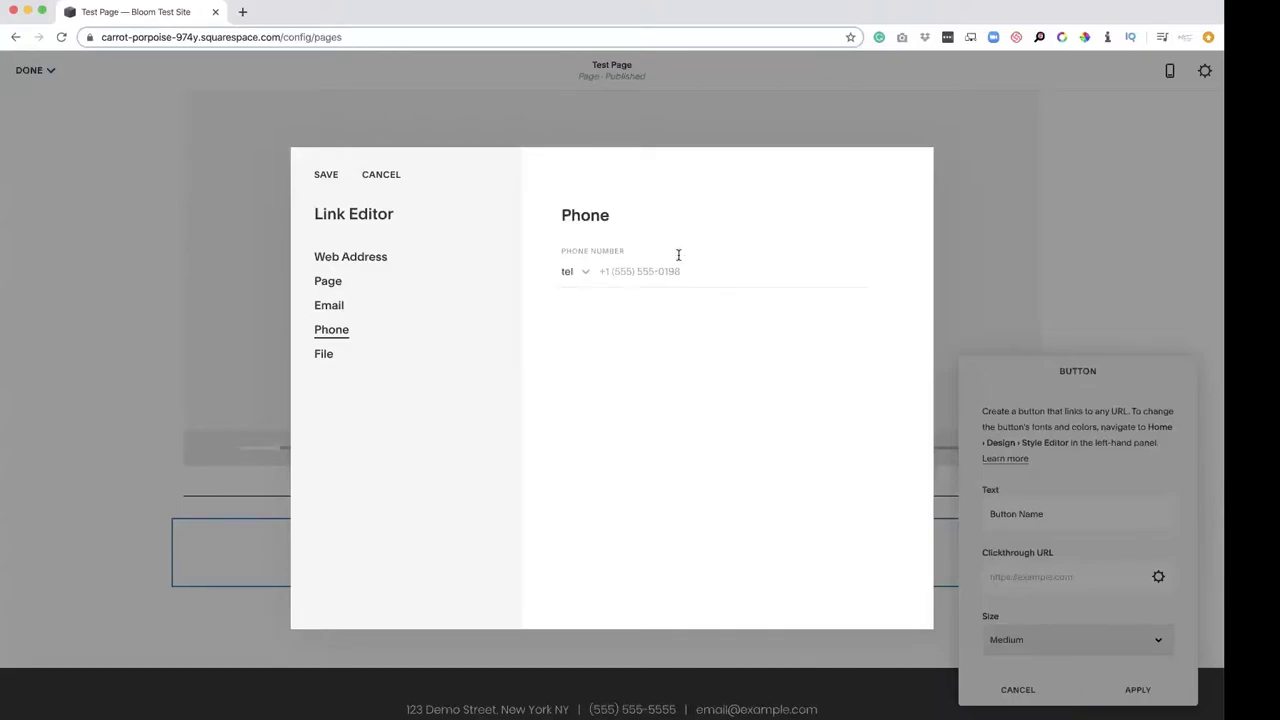
Link the button to the uploaded file "5 Ways to Improve Your Website at NO extra cost Bloom Squarespace Website Design.png" and save the link
{"action": "left_click", "coordinate": [323, 355]}
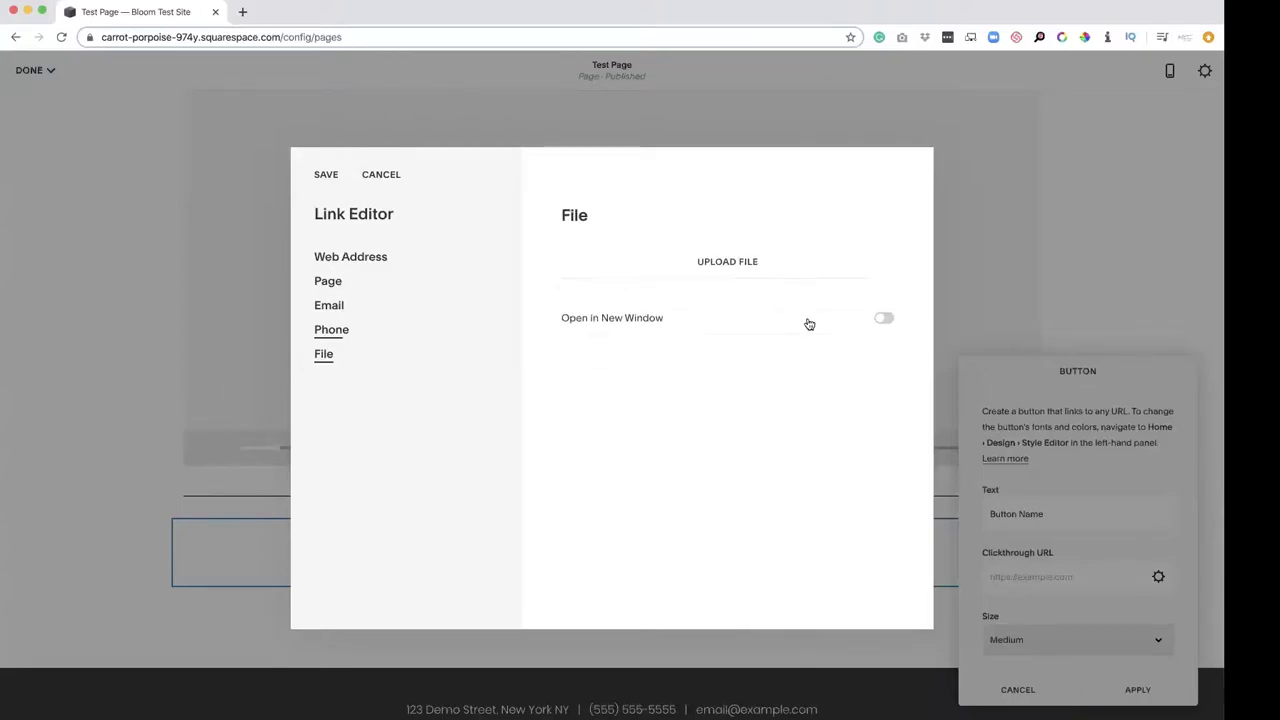
{"action": "left_click", "coordinate": [722, 267]}
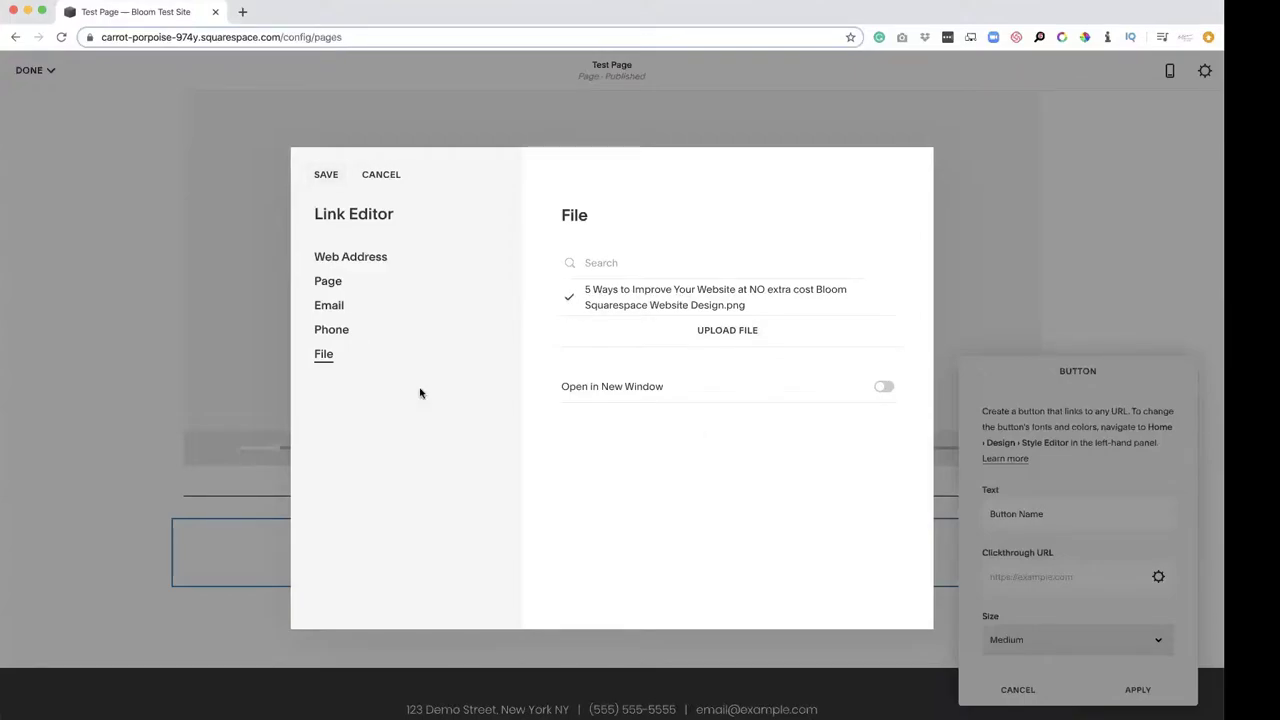
{"action": "left_click", "coordinate": [320, 174]}
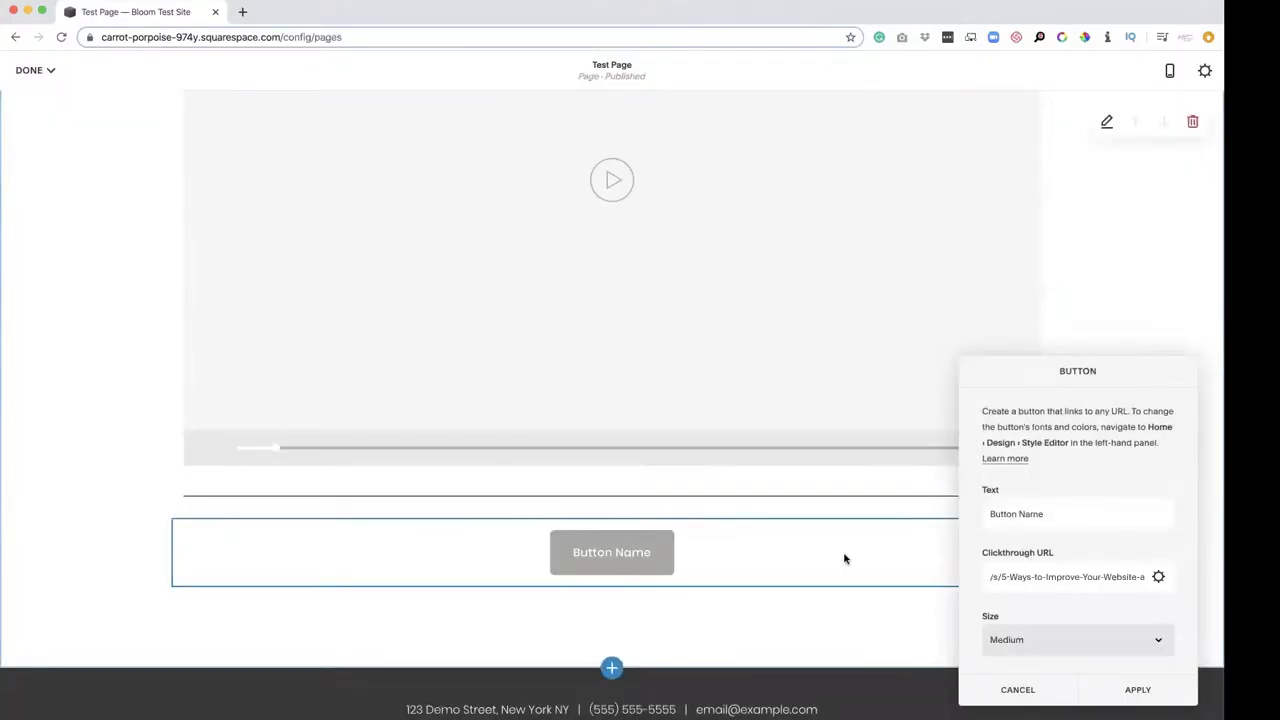
Try the Large size on the button and set it back to Medium
{"action": "scroll", "coordinate": [993, 564], "scroll_direction": "down", "scroll_amount": 2}
{"action": "left_click", "coordinate": [1006, 579]}
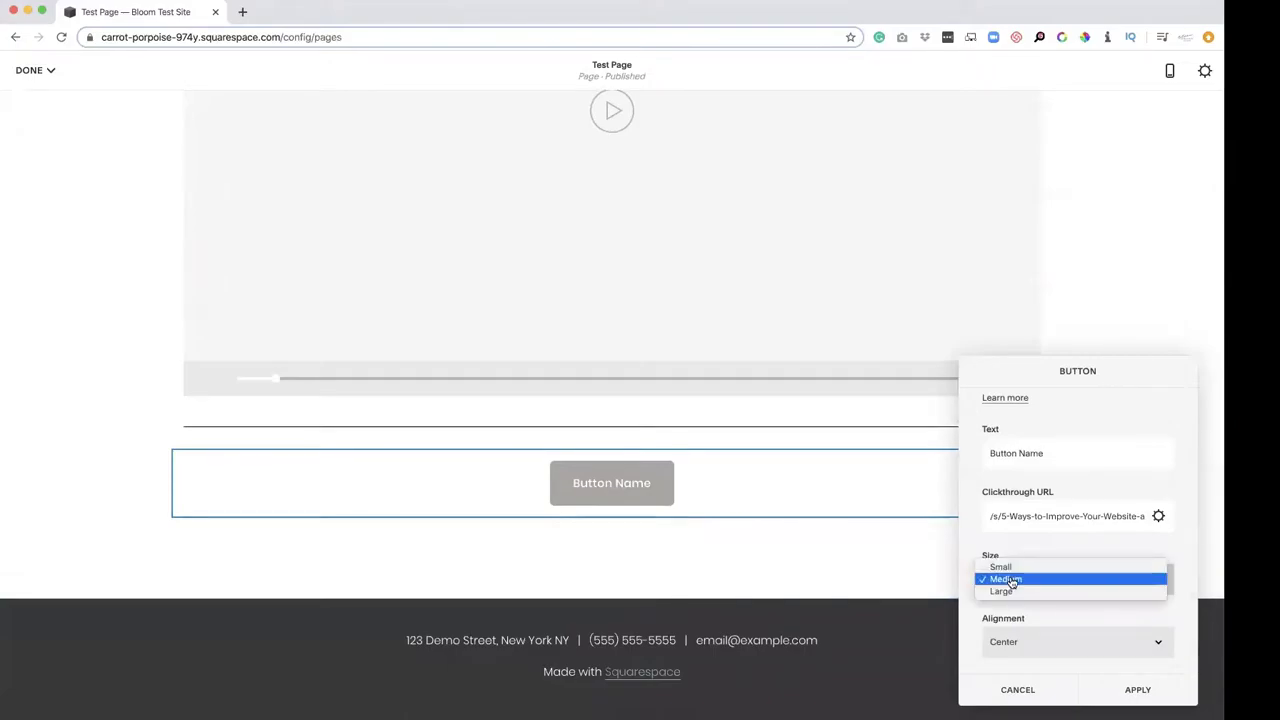
{"action": "left_click", "coordinate": [1005, 567]}
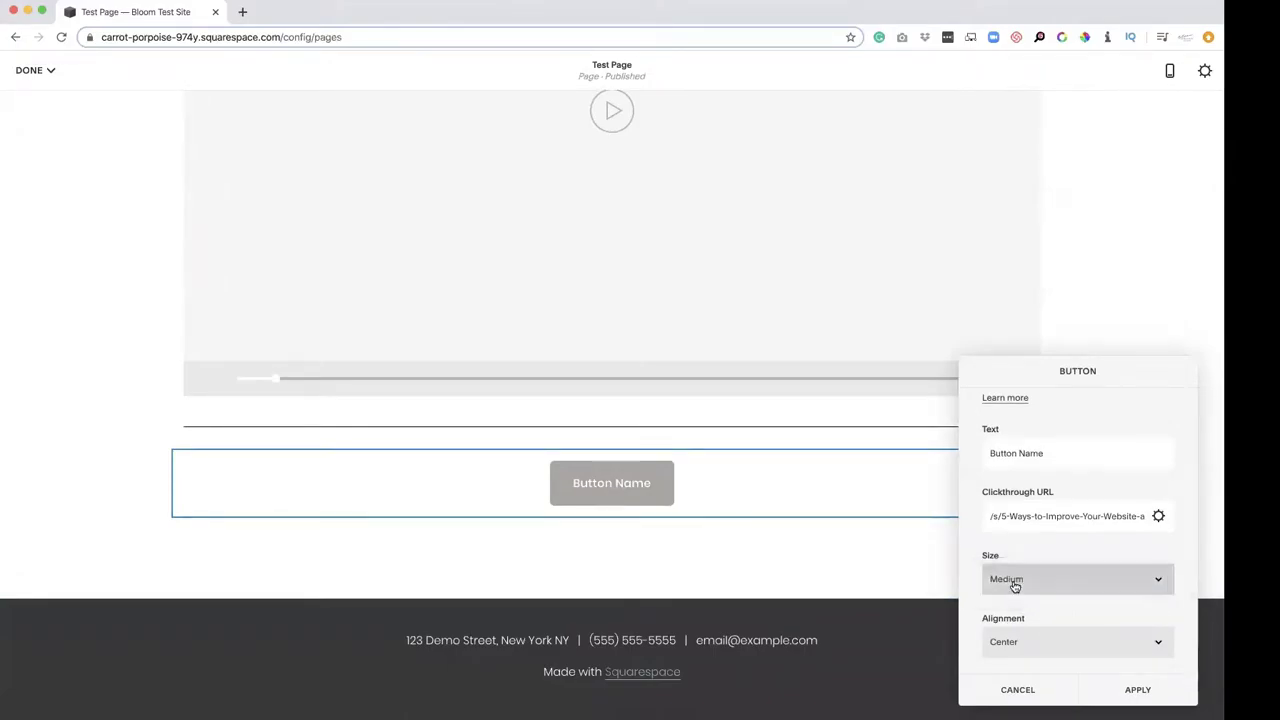
{"action": "left_click", "coordinate": [1014, 580]}
{"action": "left_click", "coordinate": [1010, 603]}
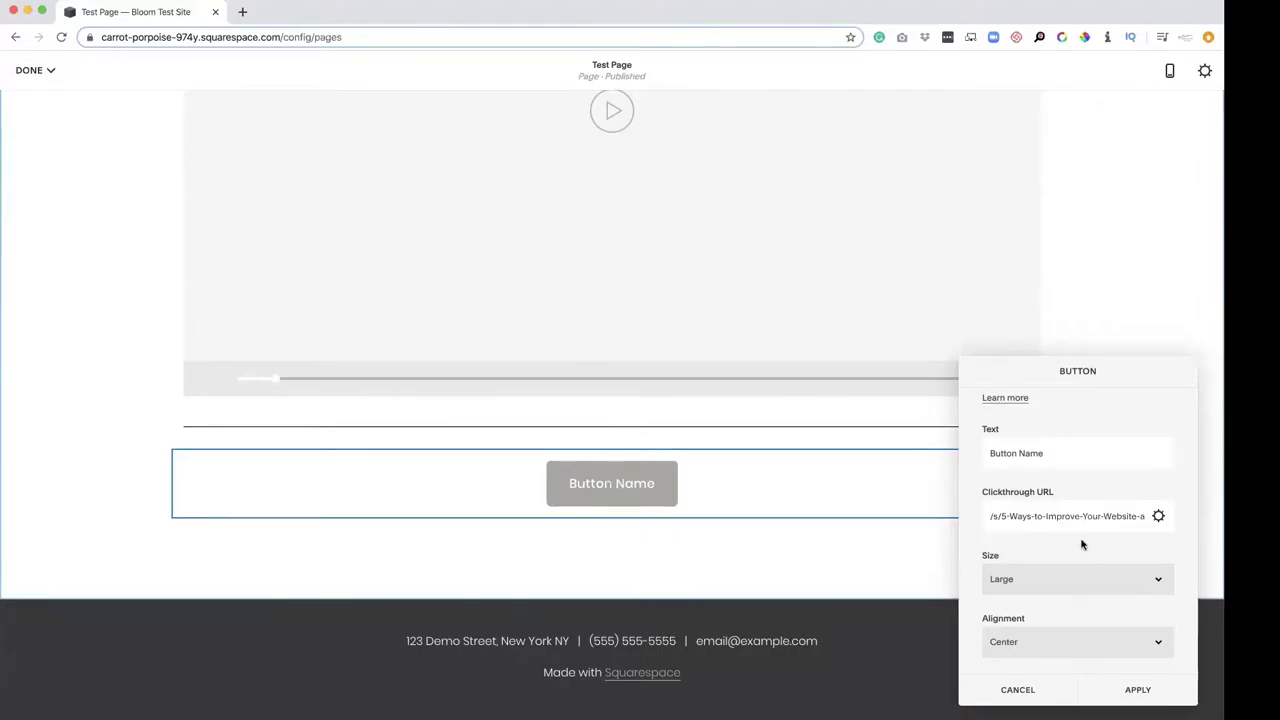
{"action": "left_click", "coordinate": [1014, 580]}
{"action": "left_click", "coordinate": [1018, 567]}
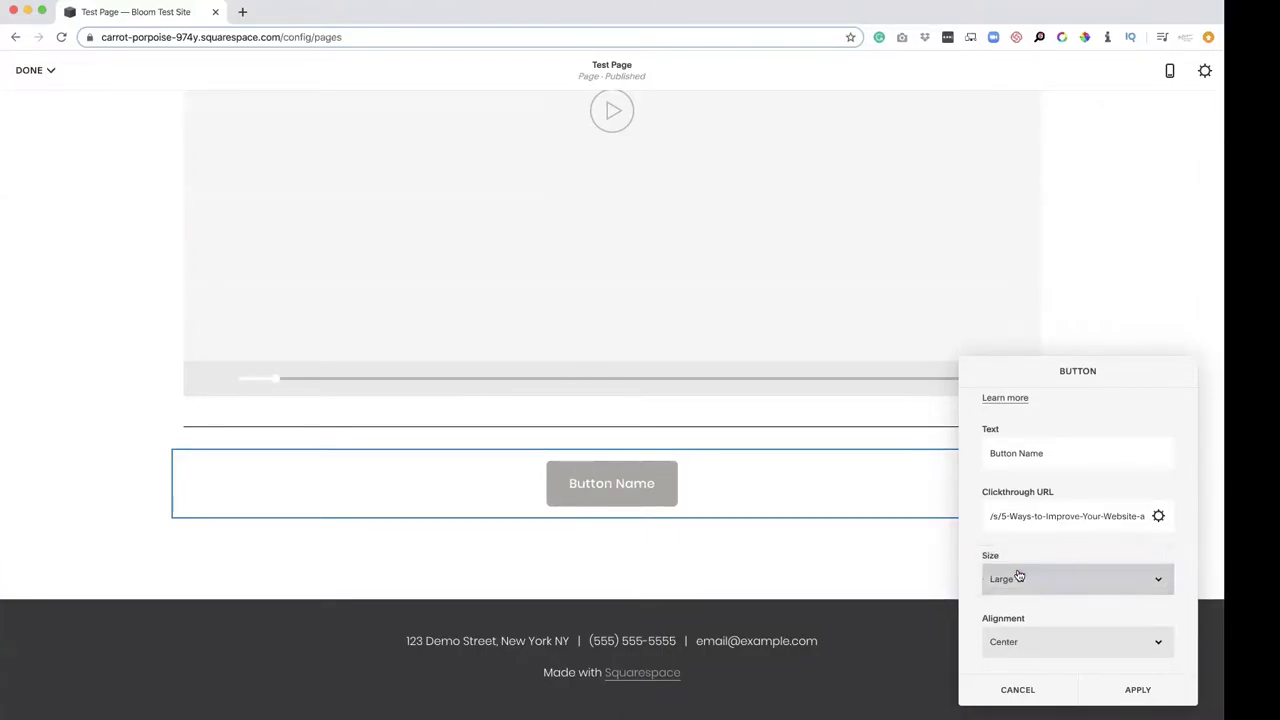
Set the button's alignment to Left and save the page with the applied settings
{"action": "left_click", "coordinate": [1025, 648]}
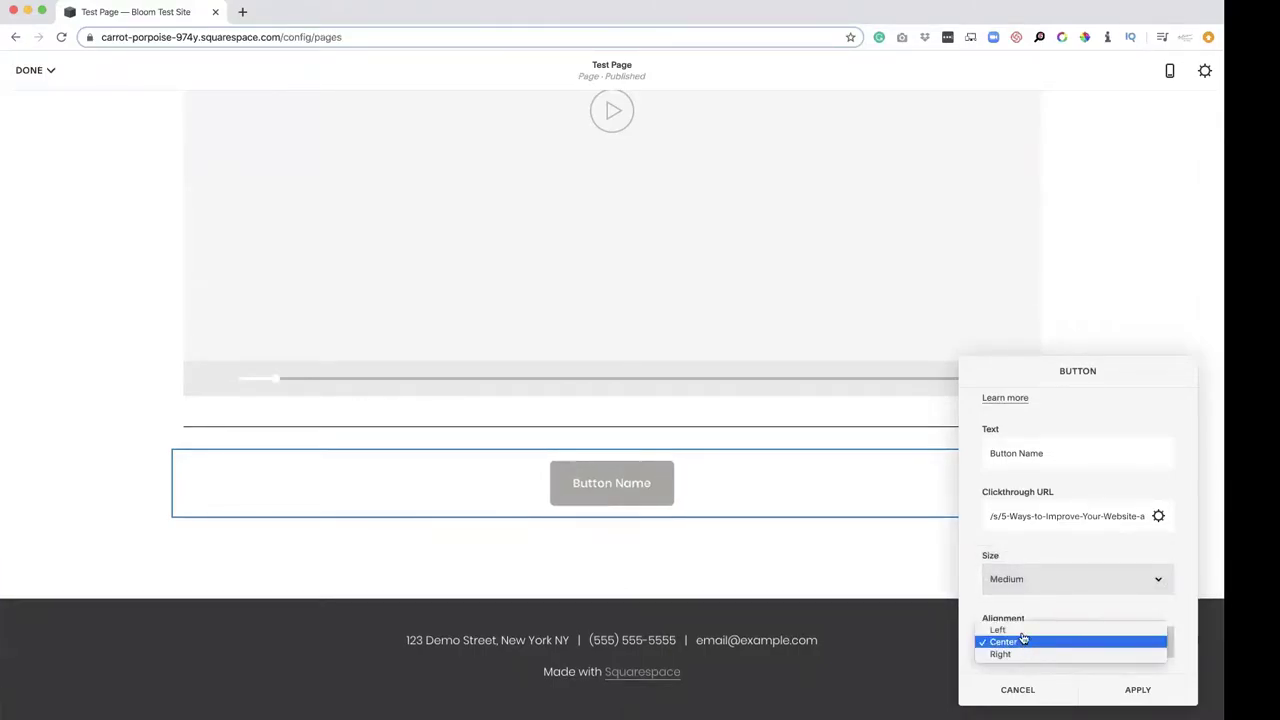
{"action": "left_click", "coordinate": [1023, 632]}
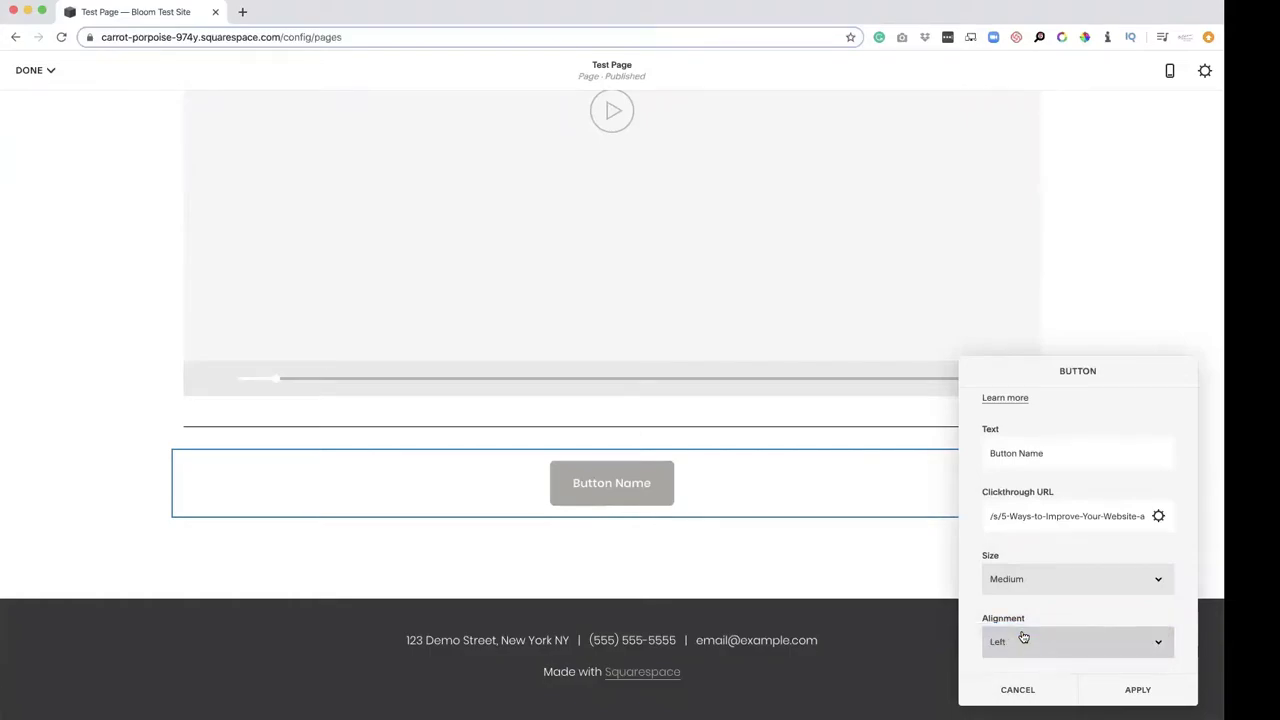
{"action": "left_click", "coordinate": [1125, 692]}
{"action": "left_click", "coordinate": [34, 69]}
{"action": "left_click", "coordinate": [37, 97]}
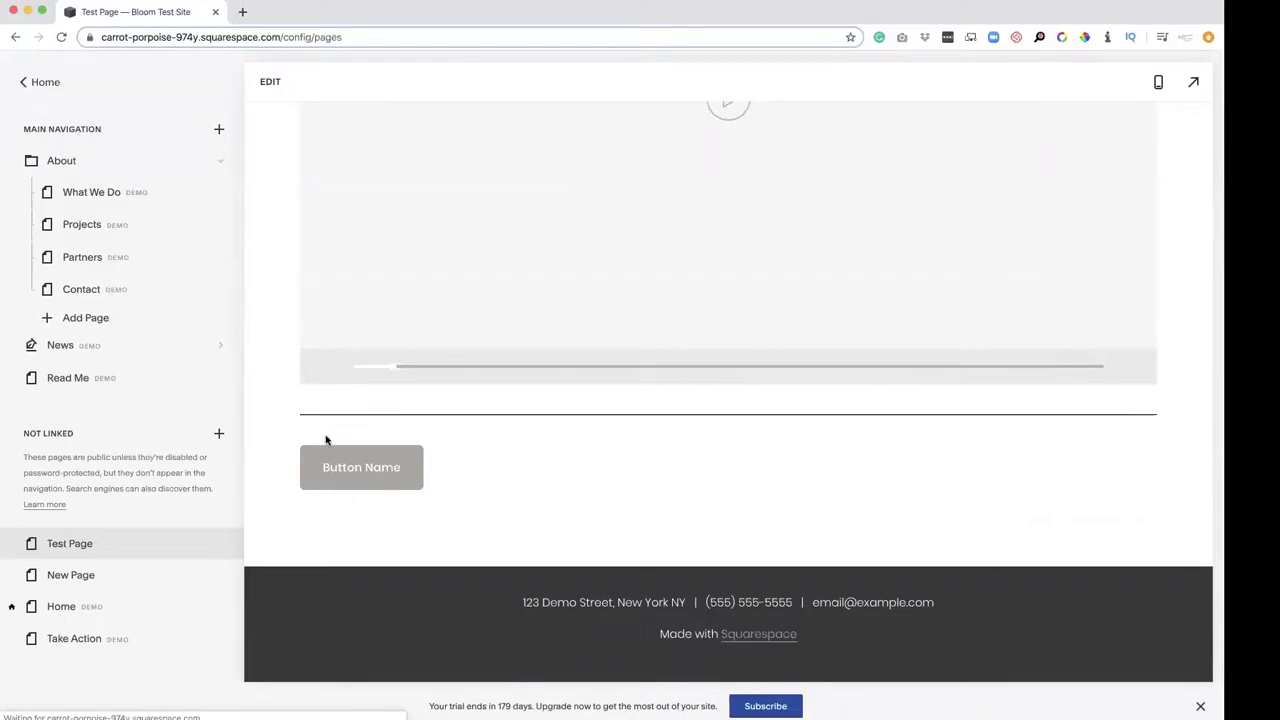
Preview the page full screen and test the button's file link, returning to the page
{"action": "left_click", "coordinate": [1194, 88]}
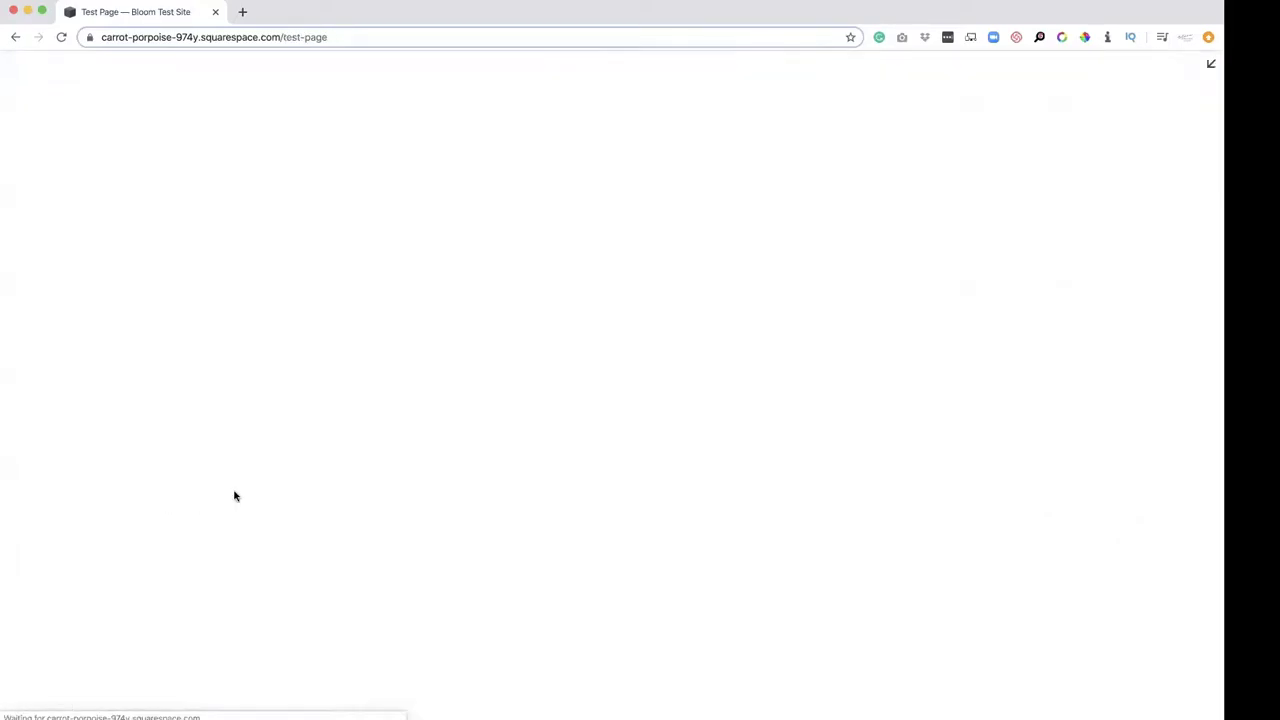
{"action": "scroll", "coordinate": [235, 495], "scroll_direction": "down", "scroll_amount": 10}
{"action": "left_click", "coordinate": [235, 494]}
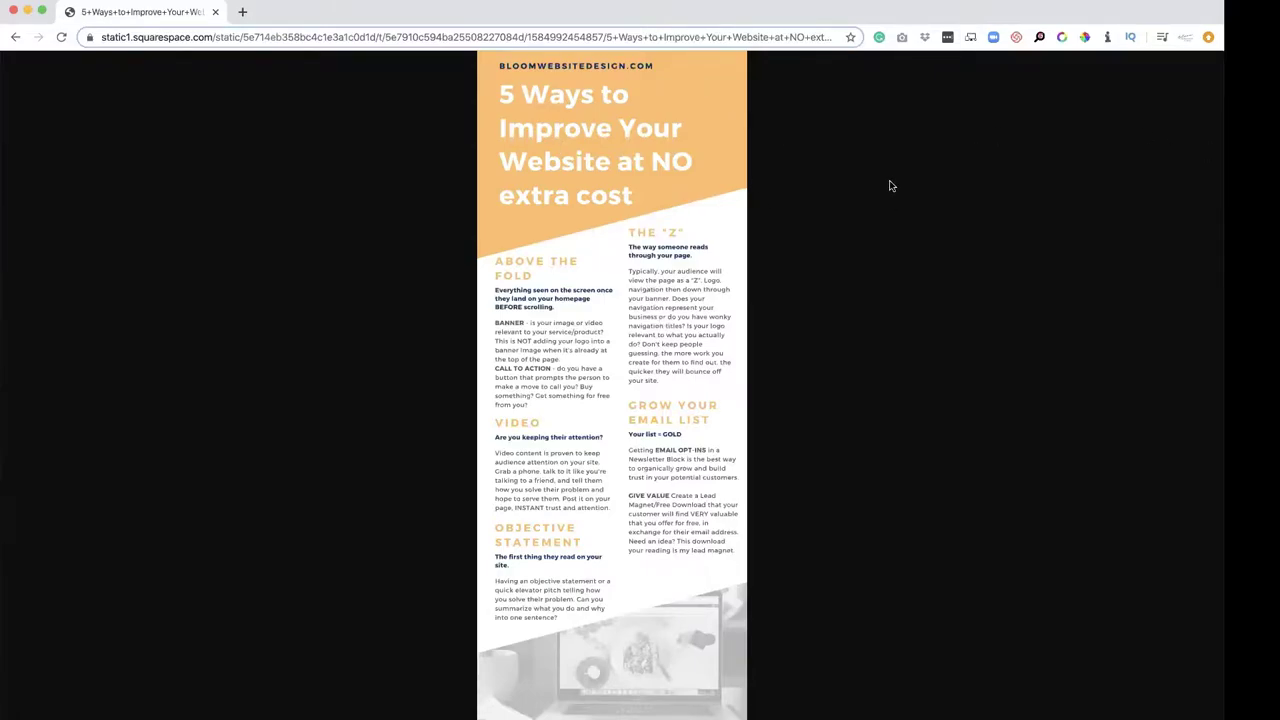
{"action": "left_click", "coordinate": [16, 41]}
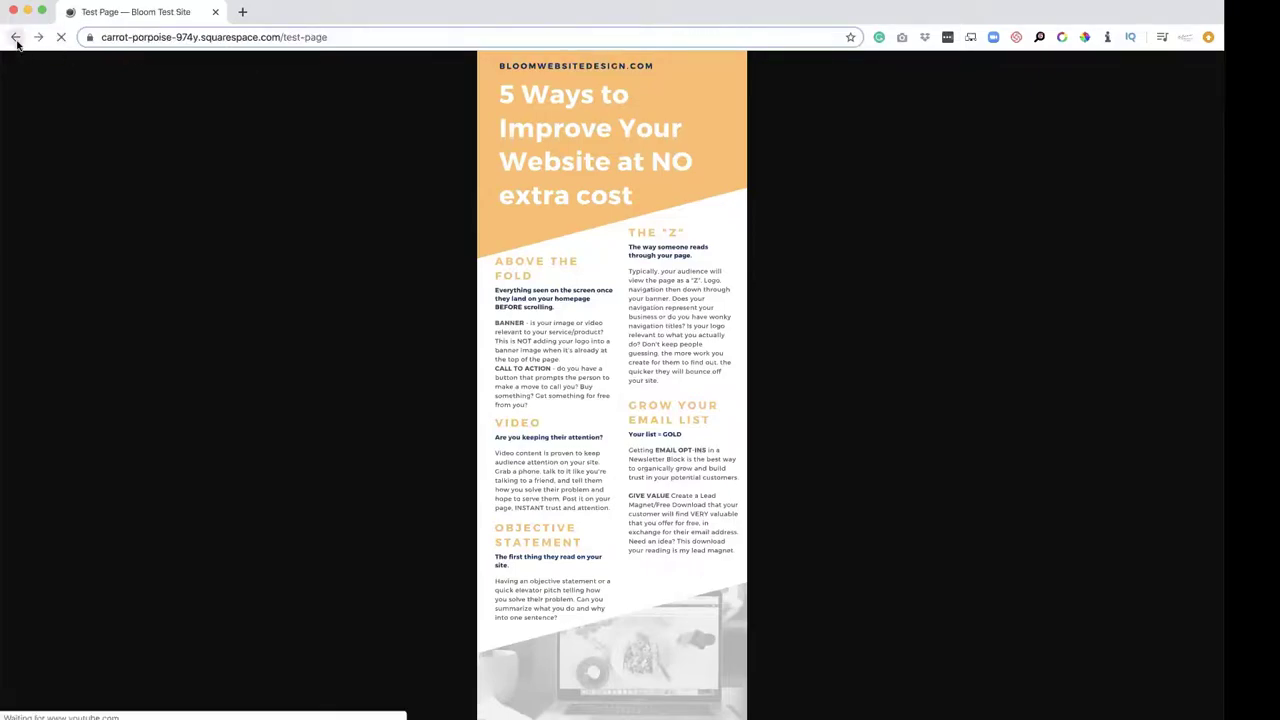
Reopen the test page for editing, turn on Open in New Window for the button's file link and apply it
{"action": "scroll", "coordinate": [355, 389], "scroll_direction": "down", "scroll_amount": 5}
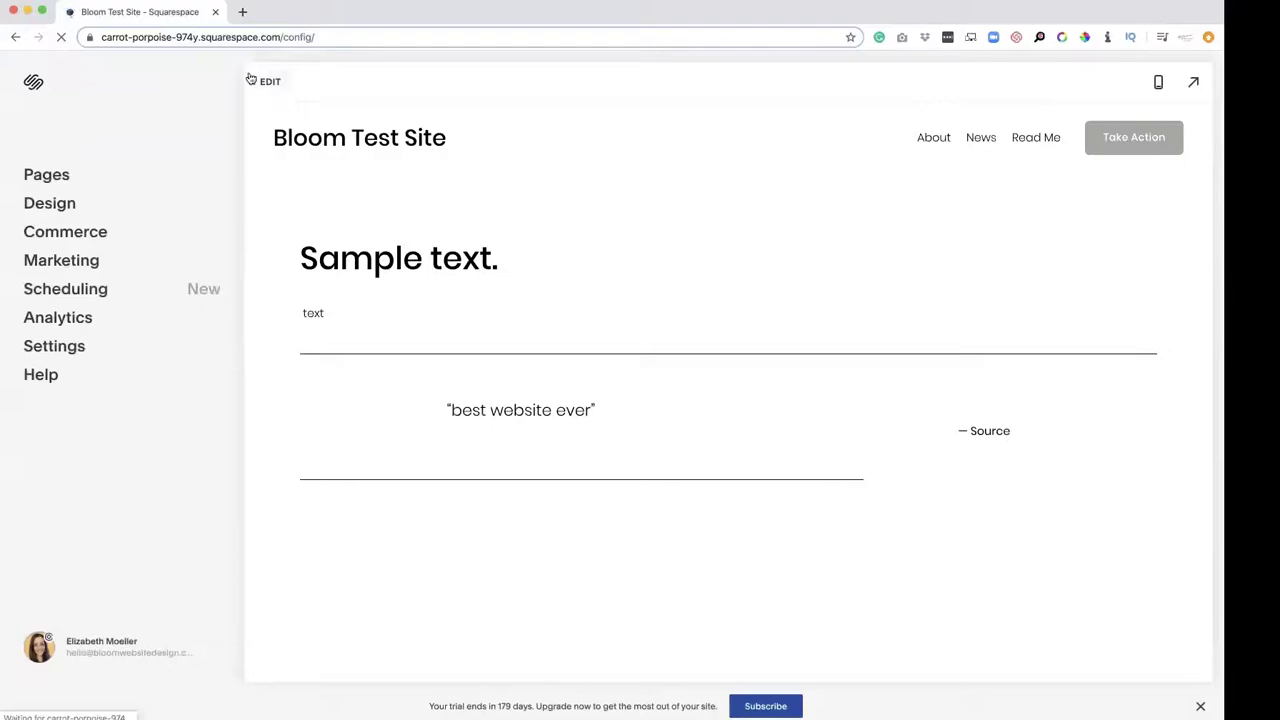
{"action": "left_click", "coordinate": [258, 80]}
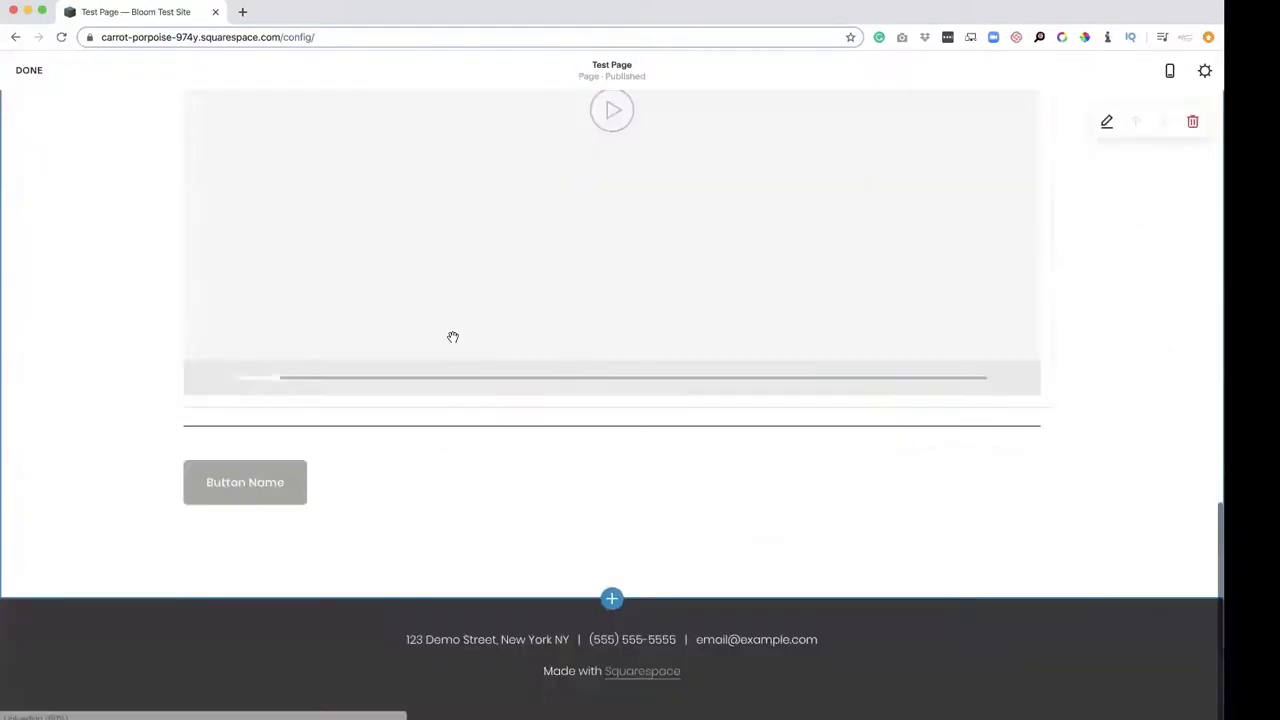
{"action": "left_click", "coordinate": [619, 472]}
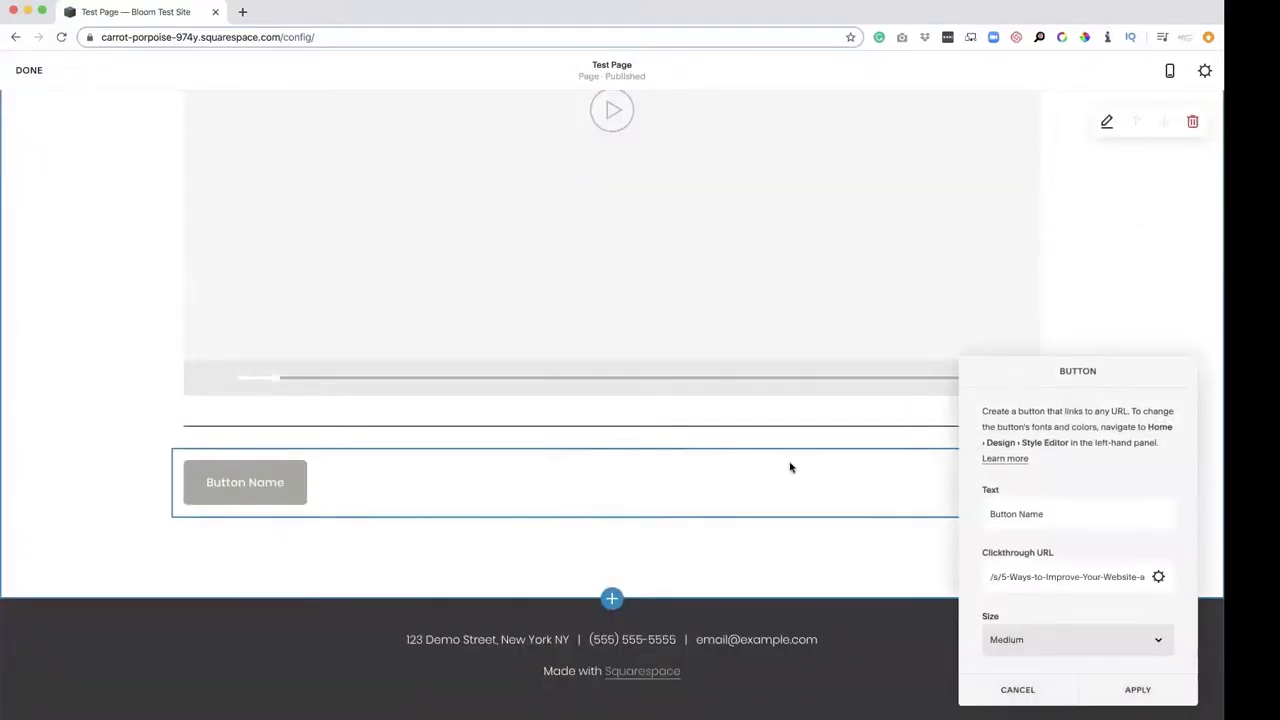
{"action": "scroll", "coordinate": [1170, 520], "scroll_direction": "down", "scroll_amount": 2}
{"action": "left_click", "coordinate": [1158, 516]}
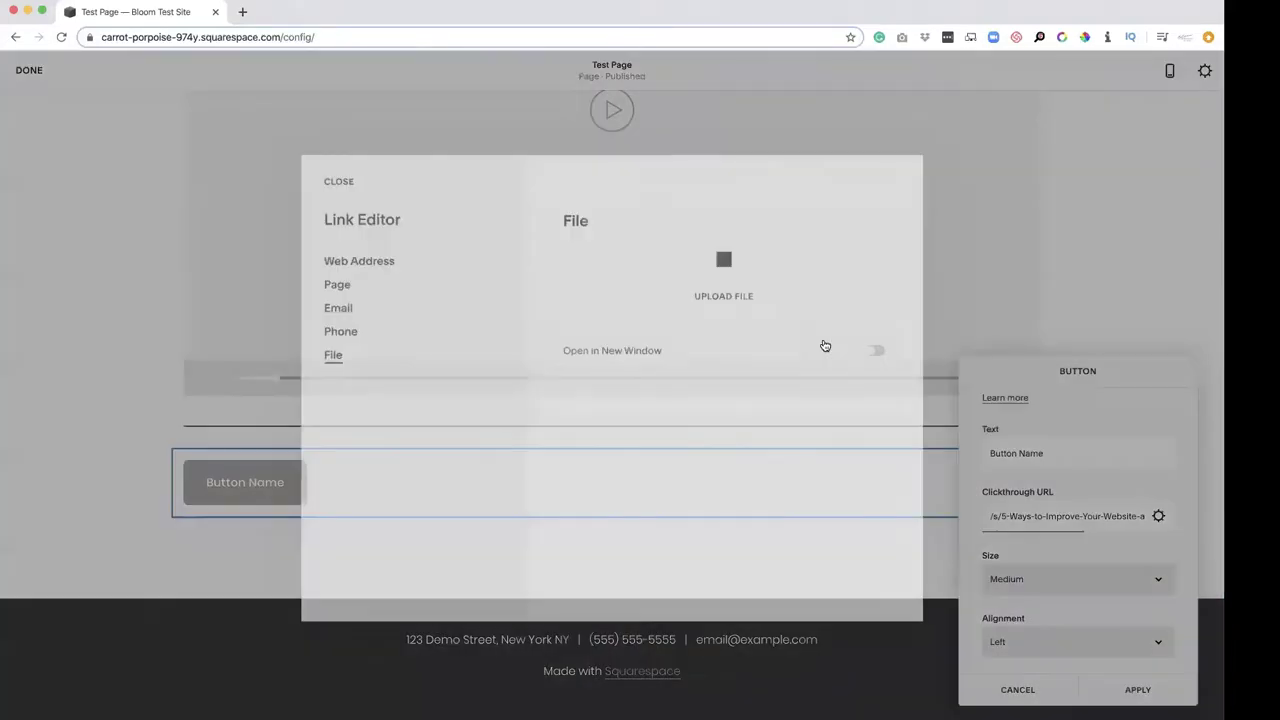
{"action": "left_click", "coordinate": [883, 390]}
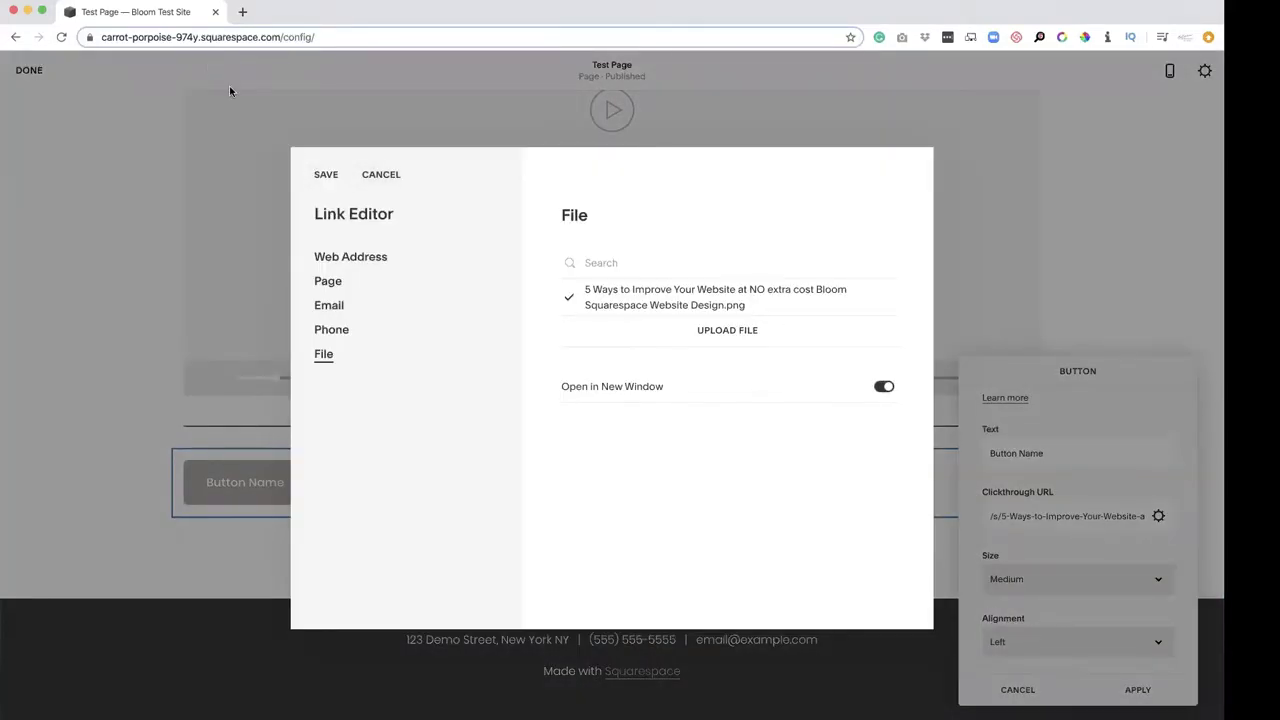
{"action": "left_click", "coordinate": [327, 175]}
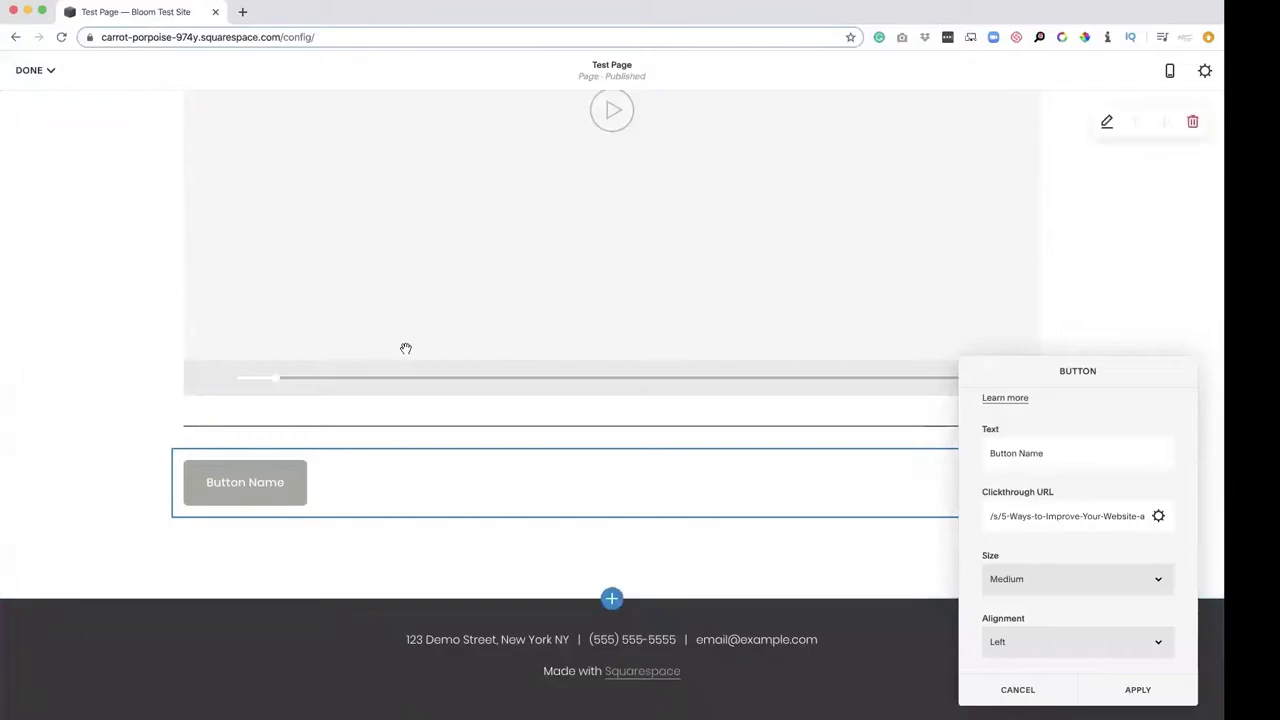
{"action": "left_click", "coordinate": [1115, 689]}
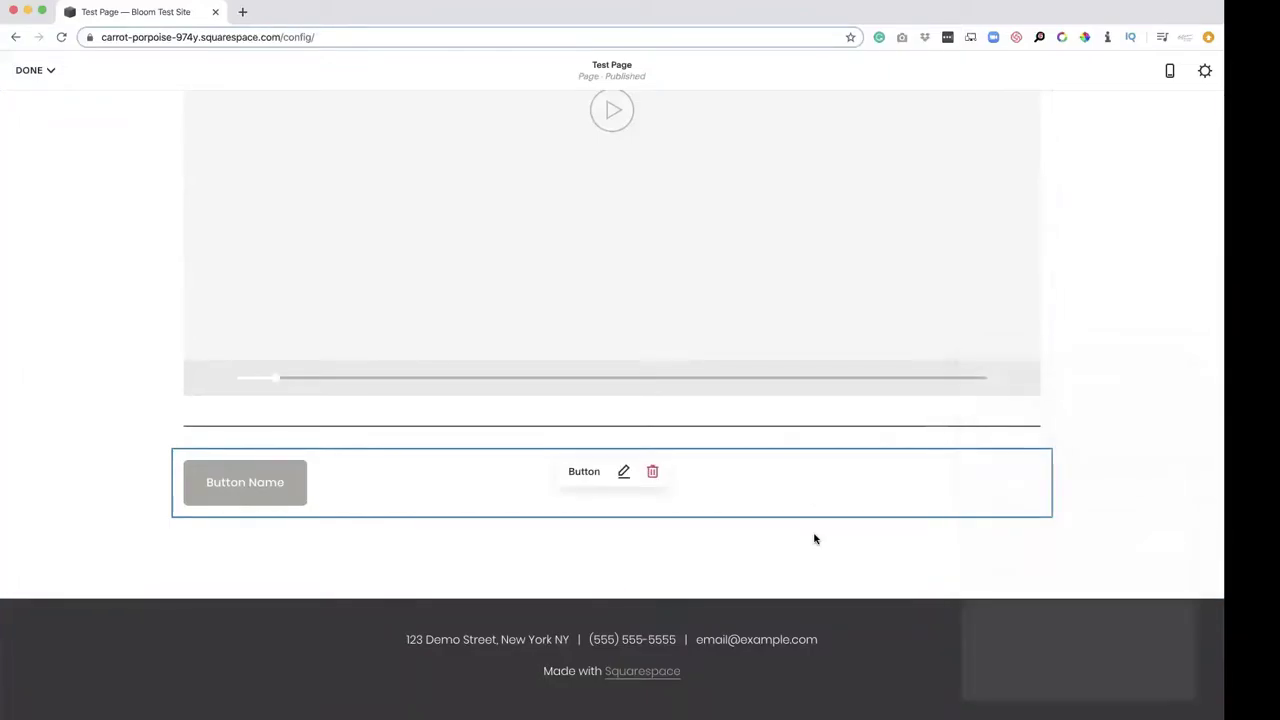
Add an Audio block below the button and review its external file and podcasting fields
{"action": "left_click", "coordinate": [171, 520]}
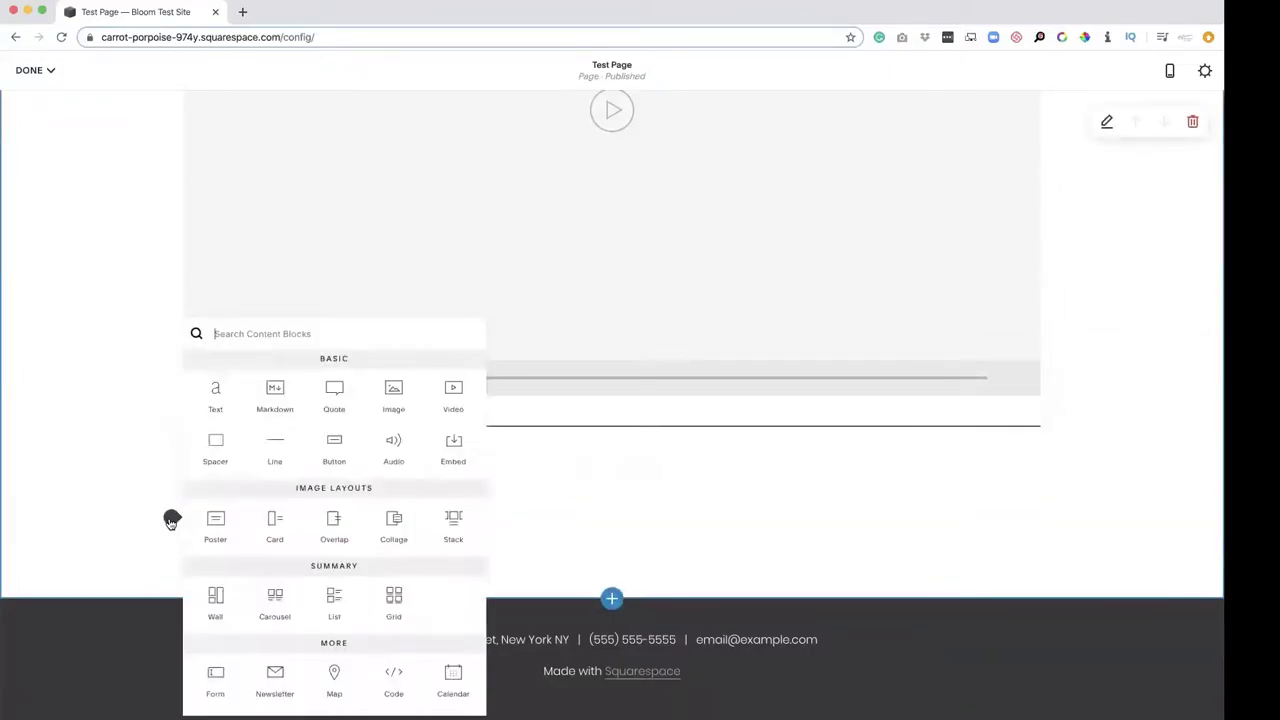
{"action": "left_click", "coordinate": [390, 450]}
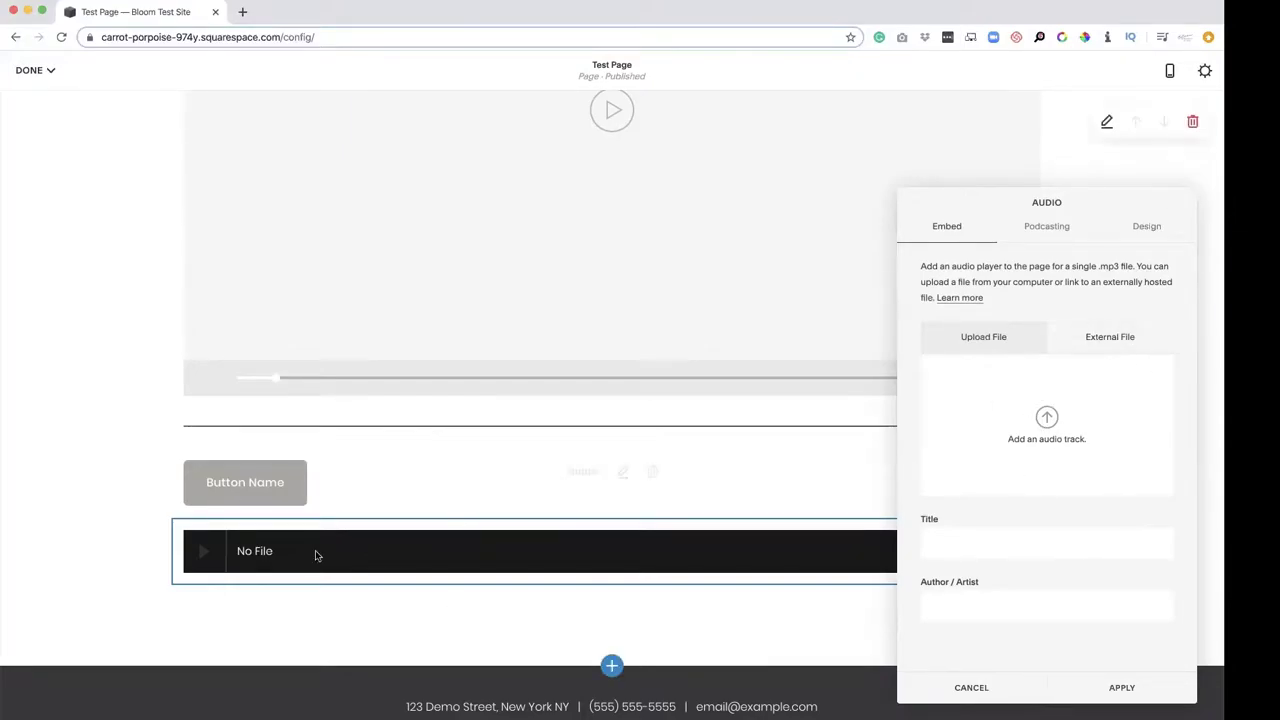
{"action": "left_click", "coordinate": [1111, 338]}
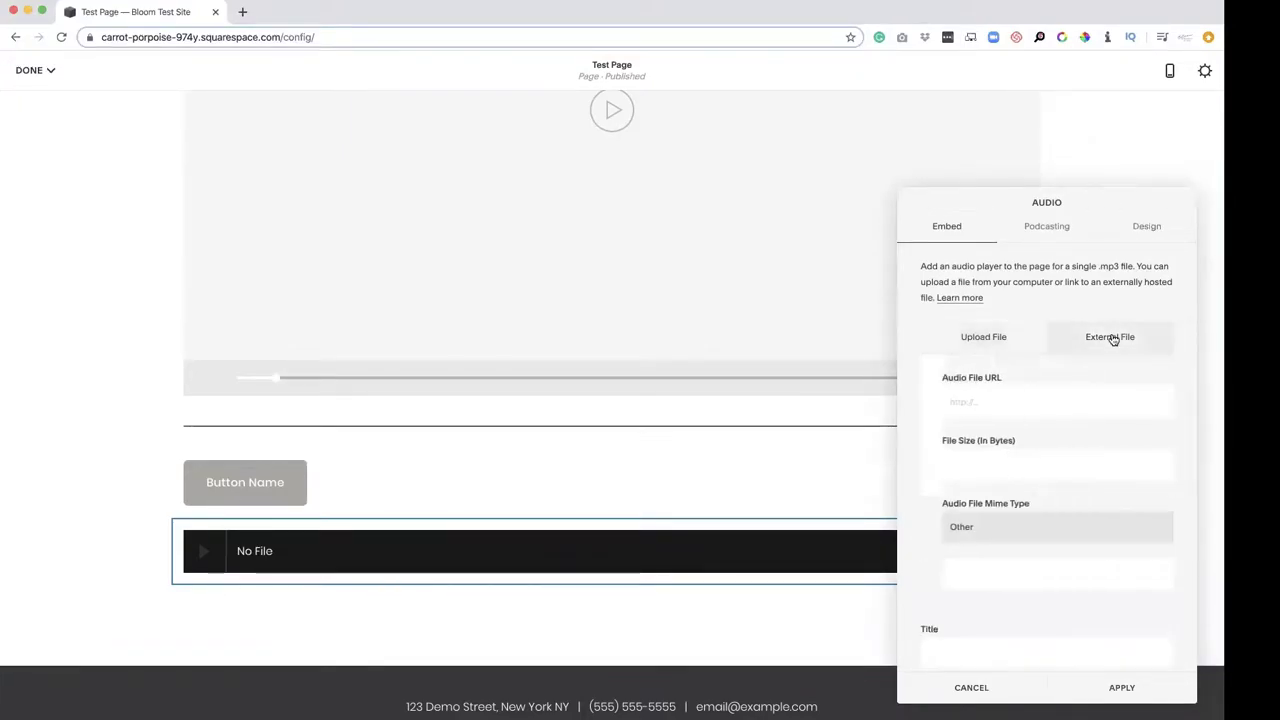
{"action": "left_click", "coordinate": [1016, 346]}
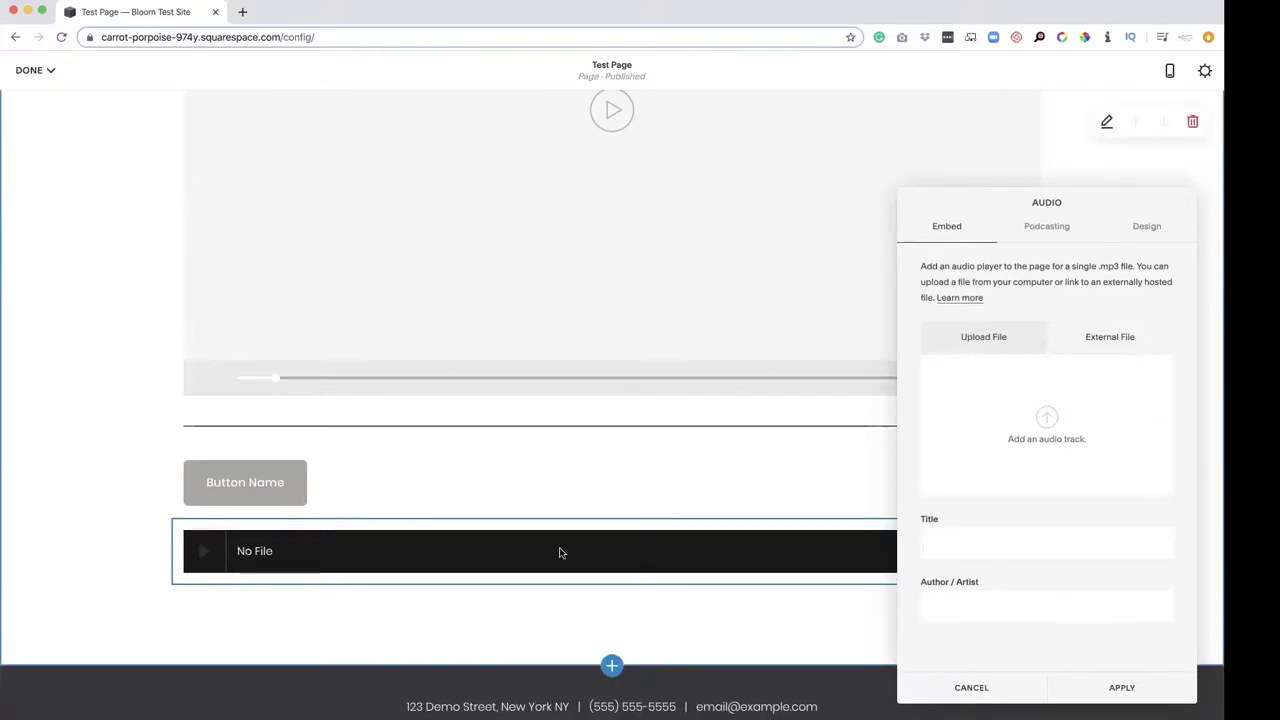
{"action": "left_click", "coordinate": [1048, 226]}
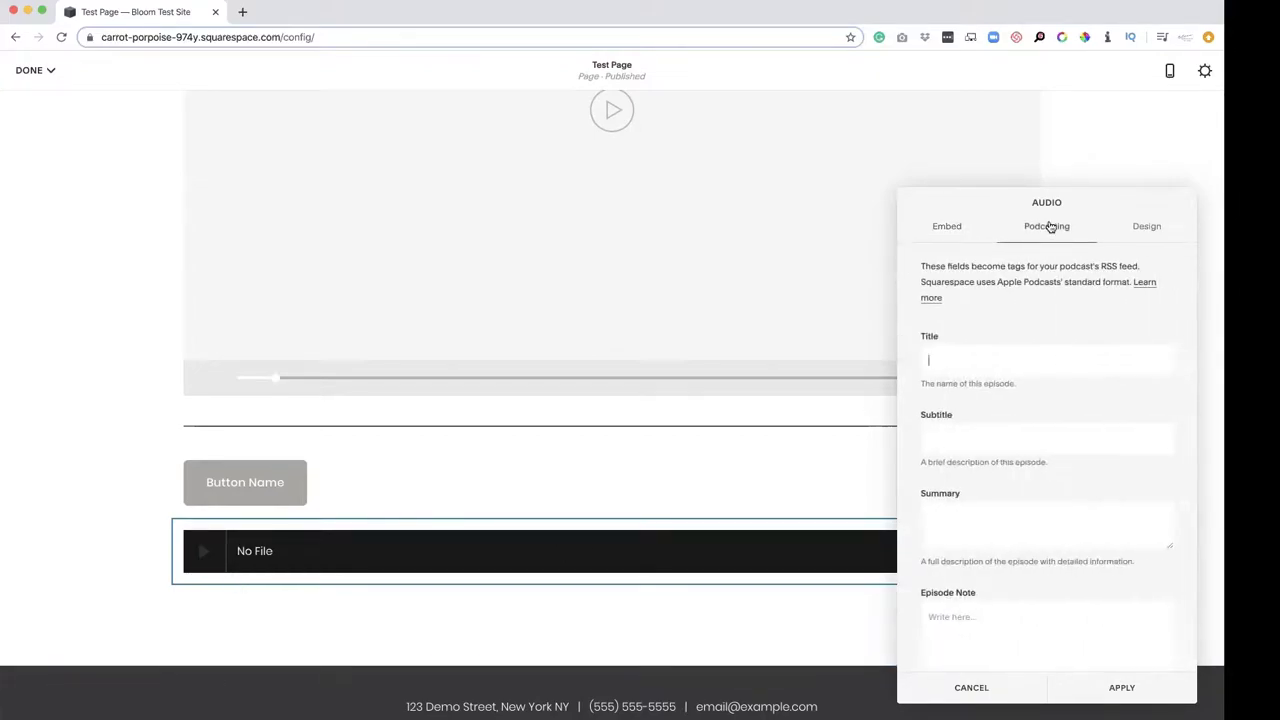
{"action": "scroll", "coordinate": [975, 540], "scroll_direction": "down", "scroll_amount": 10}
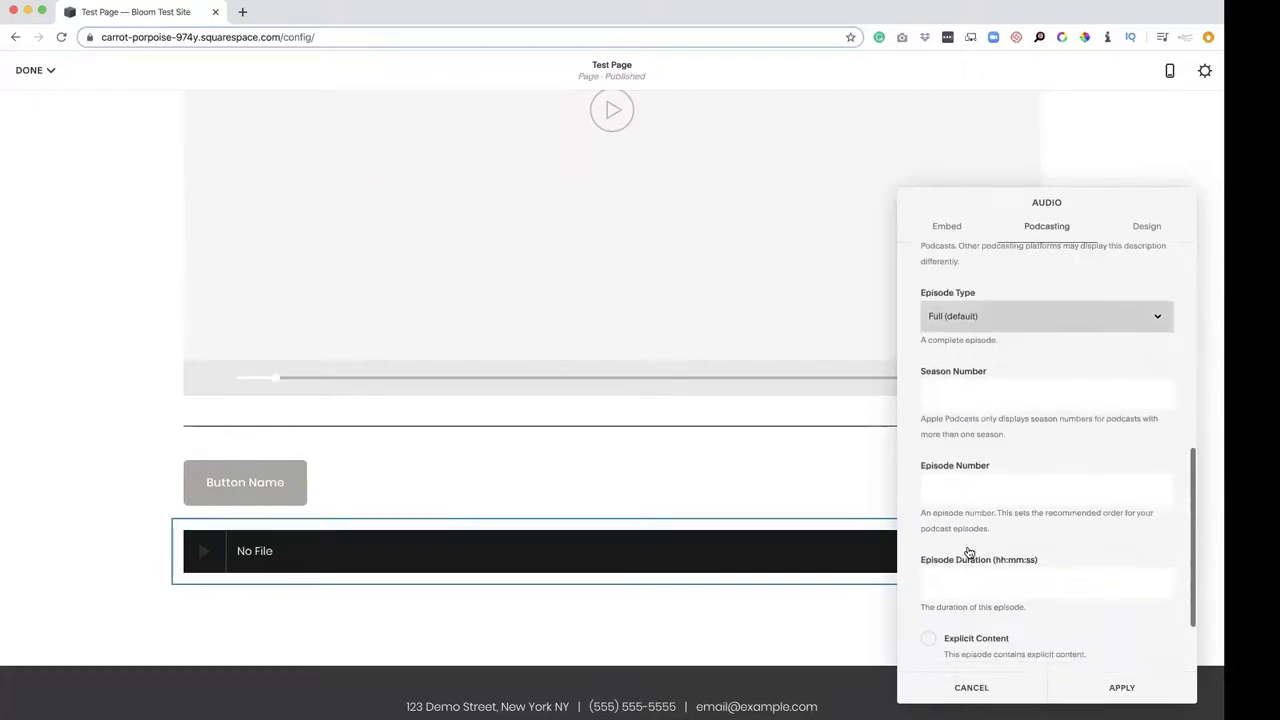
{"action": "scroll", "coordinate": [968, 550], "scroll_direction": "down", "scroll_amount": 2}
{"action": "scroll", "coordinate": [970, 548], "scroll_direction": "up", "scroll_amount": 10}
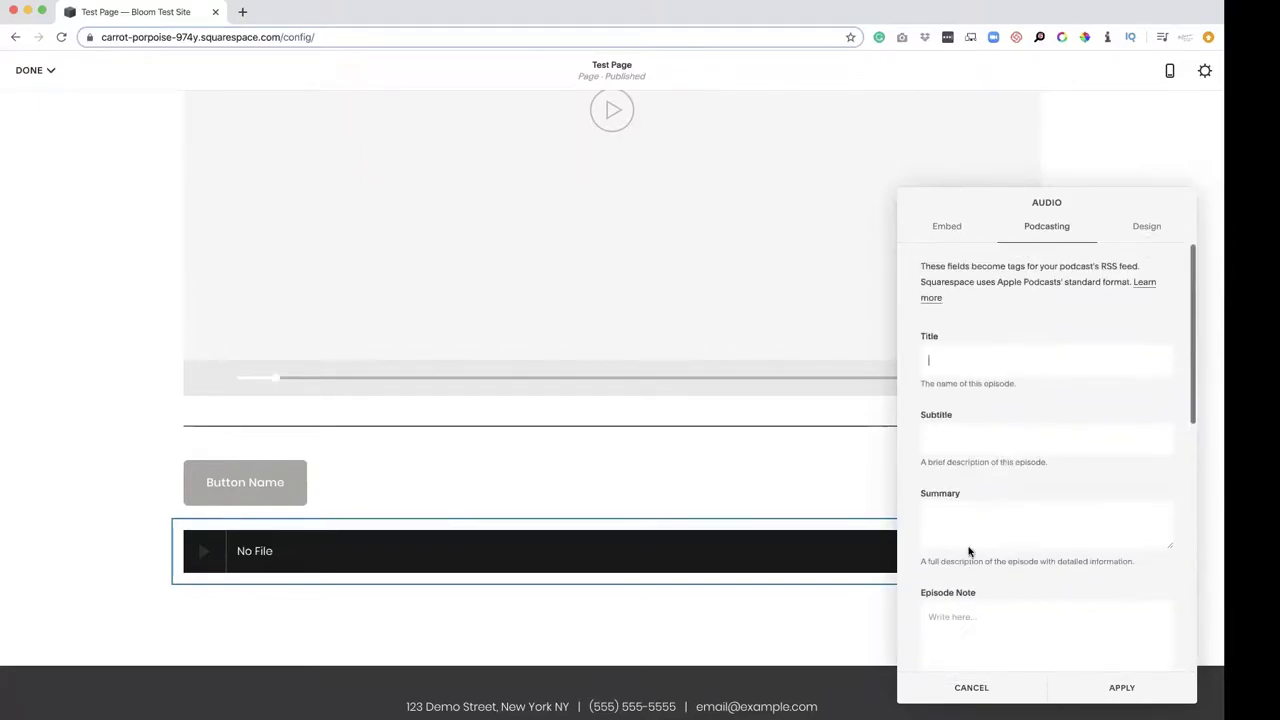
Try the Classic audio player style, return it to Minimal, set the player color to Light and apply
{"action": "left_click", "coordinate": [1150, 228]}
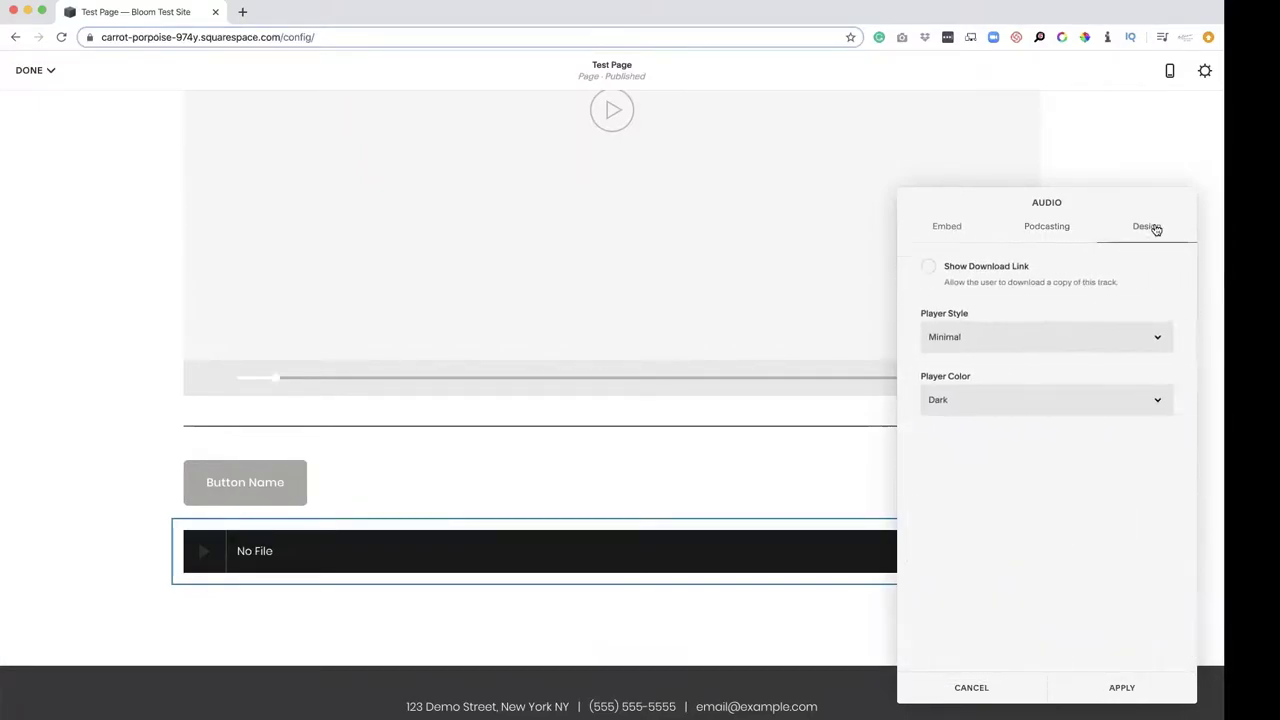
{"action": "left_click", "coordinate": [1045, 348]}
{"action": "left_click", "coordinate": [986, 331]}
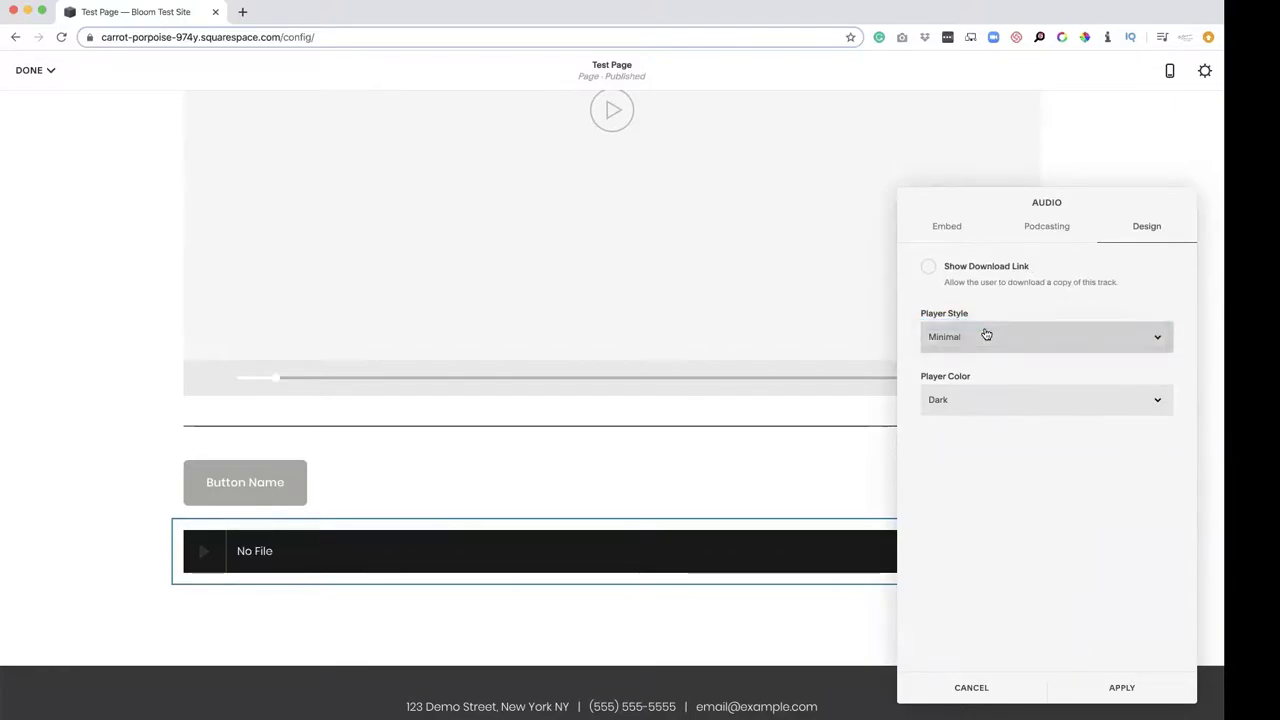
{"action": "left_click", "coordinate": [986, 335]}
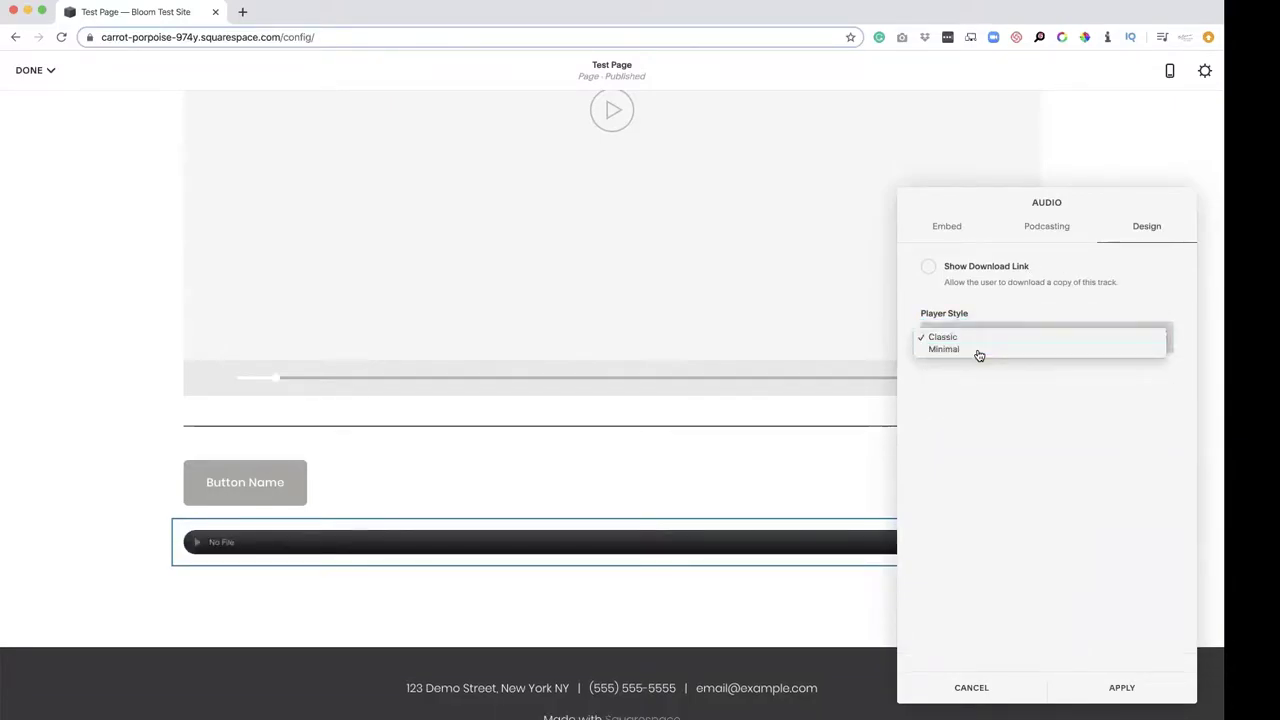
{"action": "left_click", "coordinate": [980, 357]}
{"action": "left_click", "coordinate": [935, 408]}
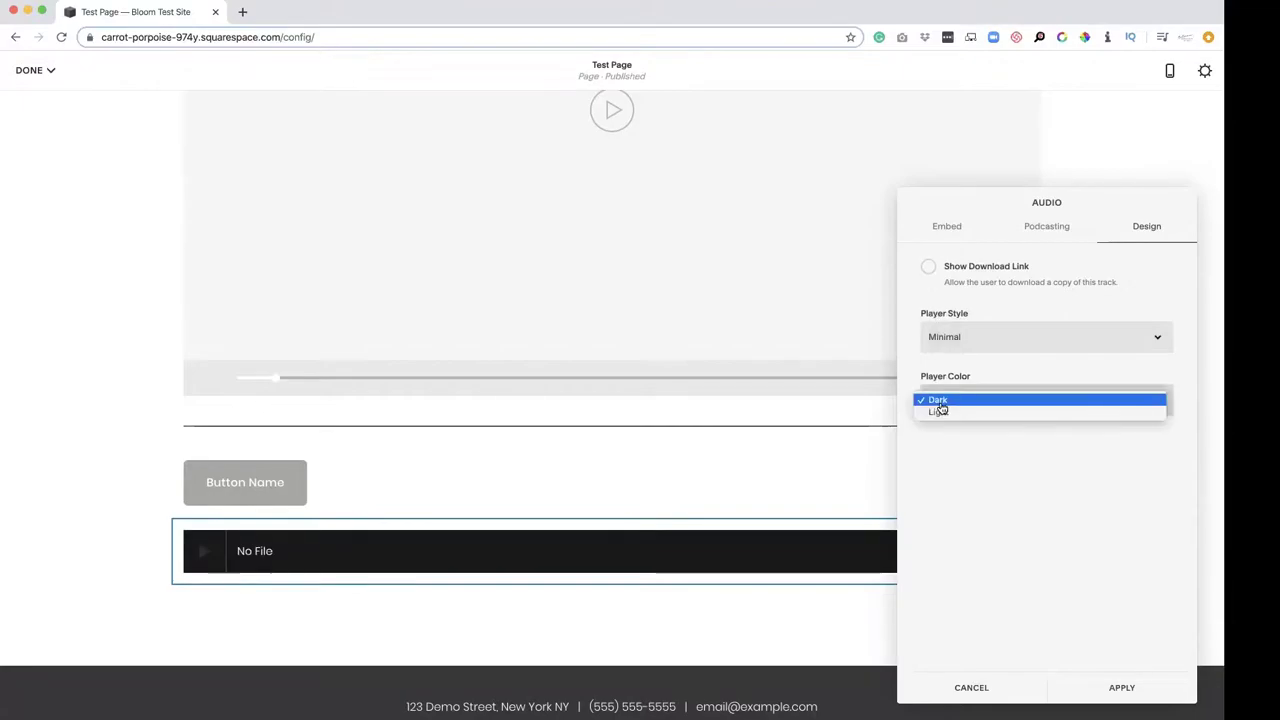
{"action": "left_click", "coordinate": [941, 414]}
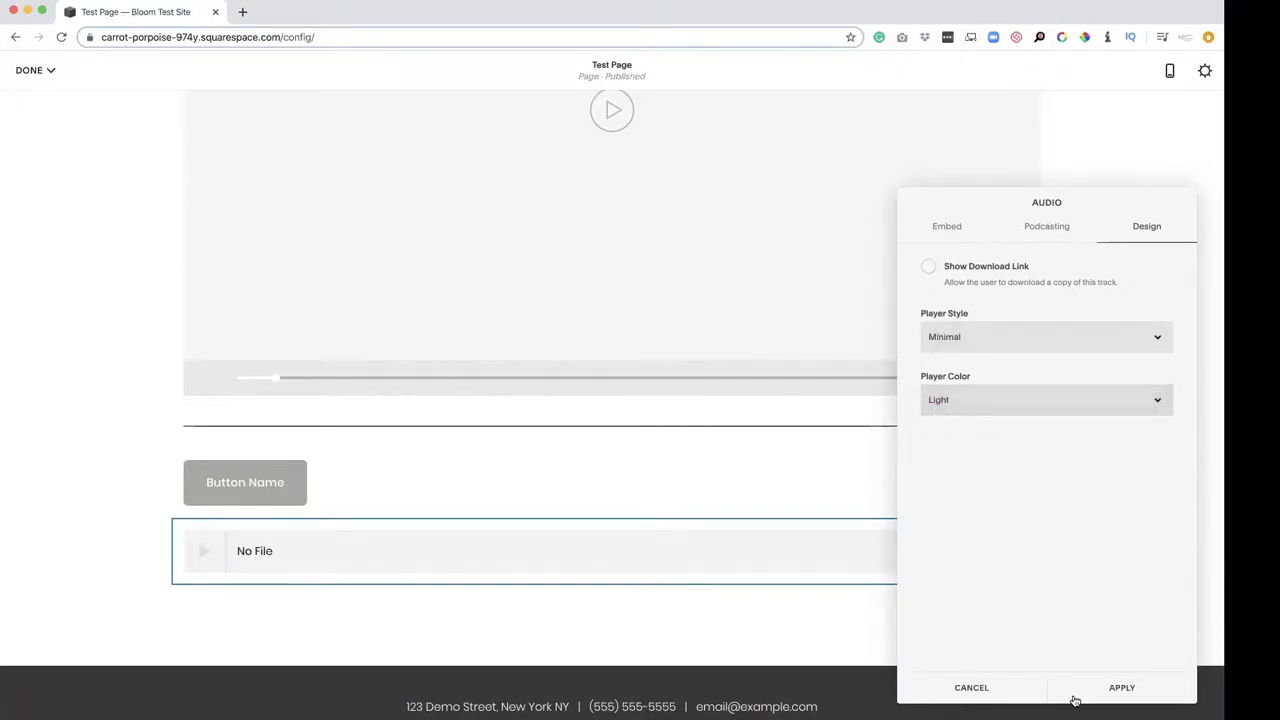
{"action": "left_click", "coordinate": [1122, 688]}
Look through the available content blocks and add a Collage image layout below the audio player
{"action": "scroll", "coordinate": [323, 443], "scroll_direction": "down", "scroll_amount": 2}
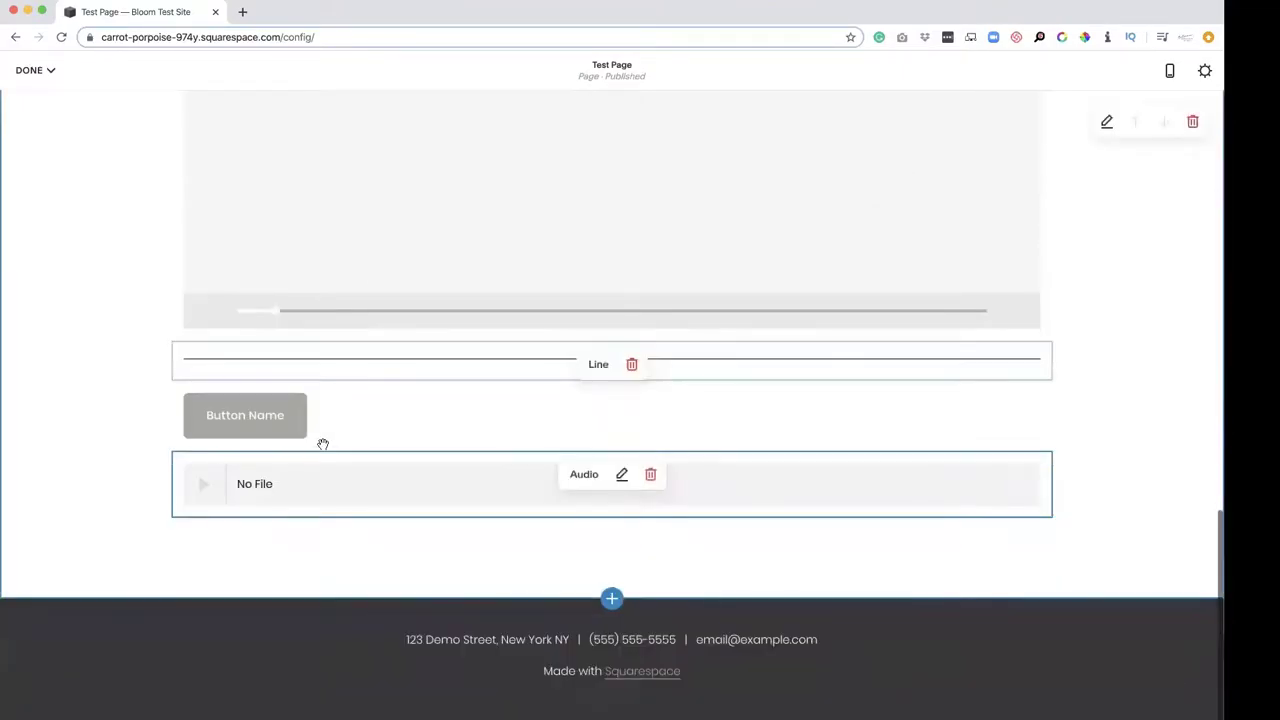
{"action": "left_click", "coordinate": [172, 517]}
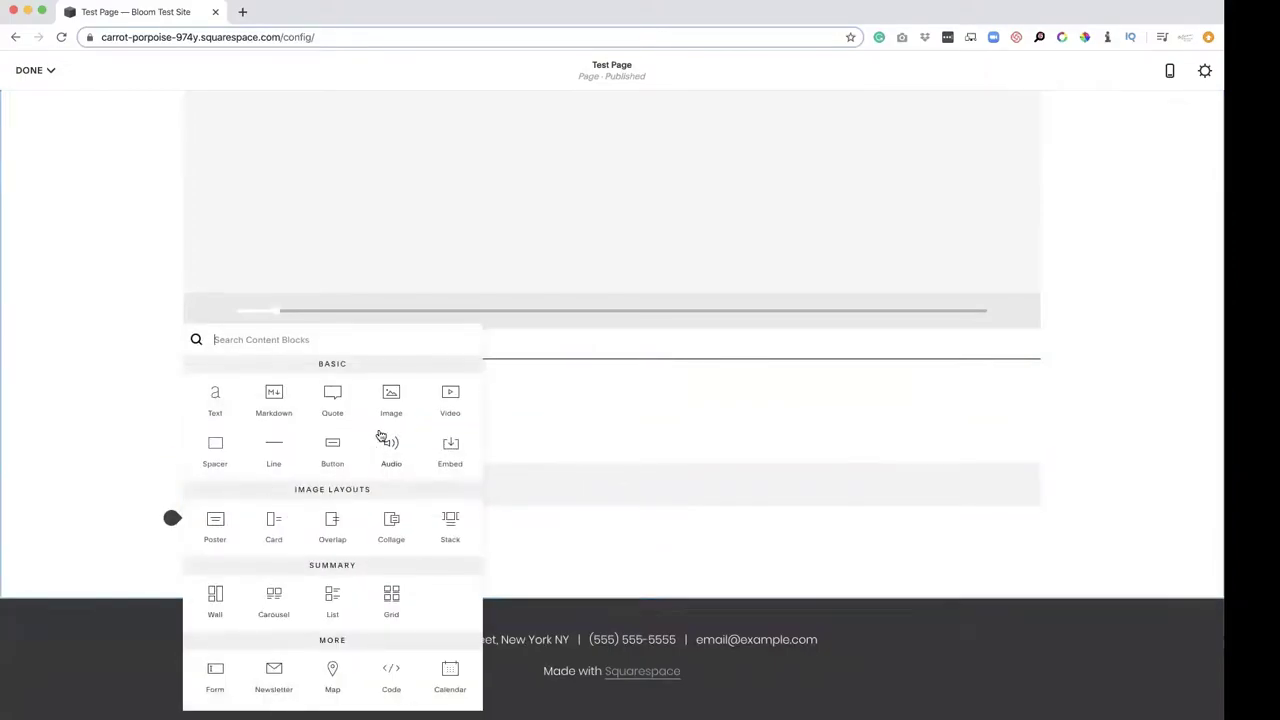
{"action": "scroll", "coordinate": [381, 436], "scroll_direction": "down", "scroll_amount": 2}
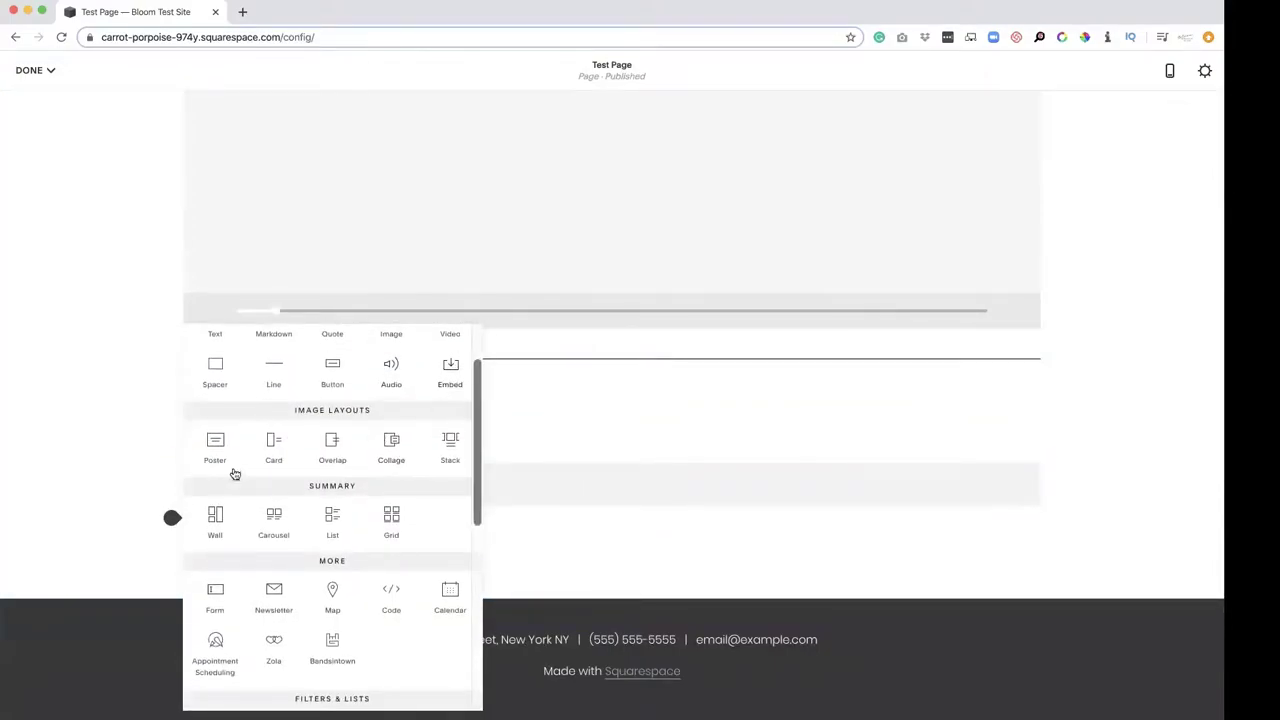
{"action": "scroll", "coordinate": [234, 473], "scroll_direction": "down", "scroll_amount": 2}
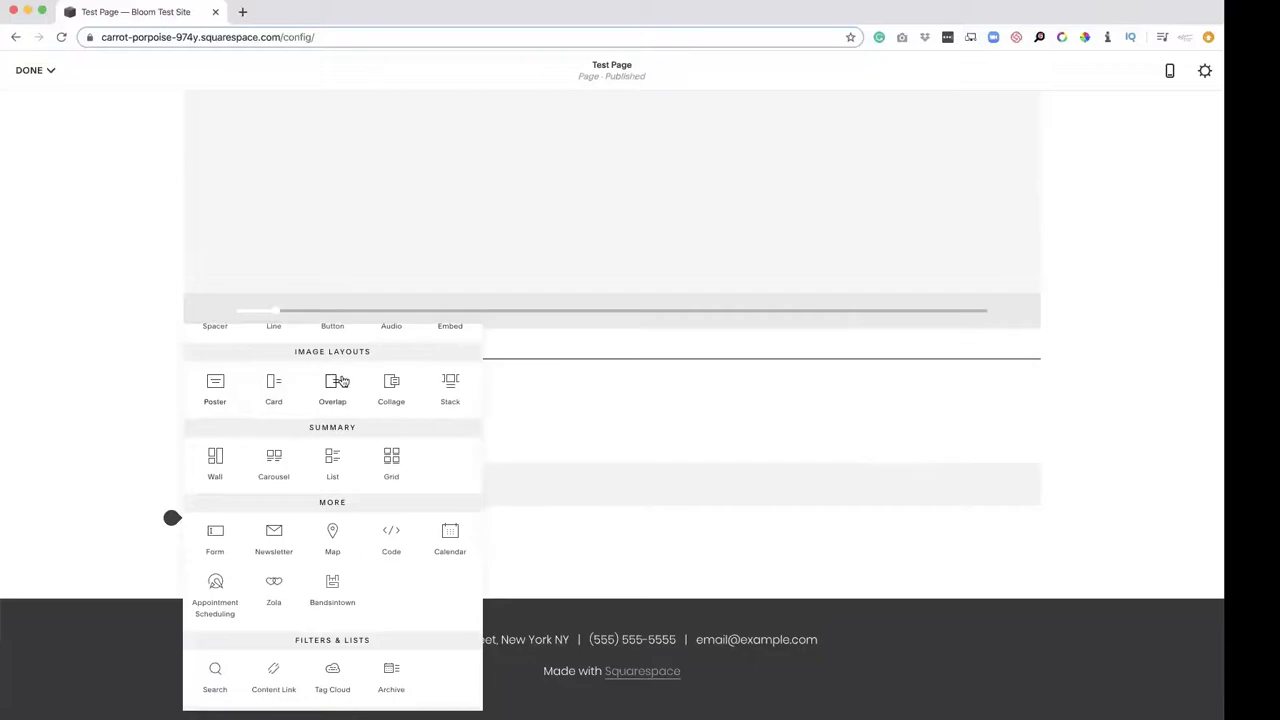
{"action": "scroll", "coordinate": [449, 390], "scroll_direction": "up", "scroll_amount": 2}
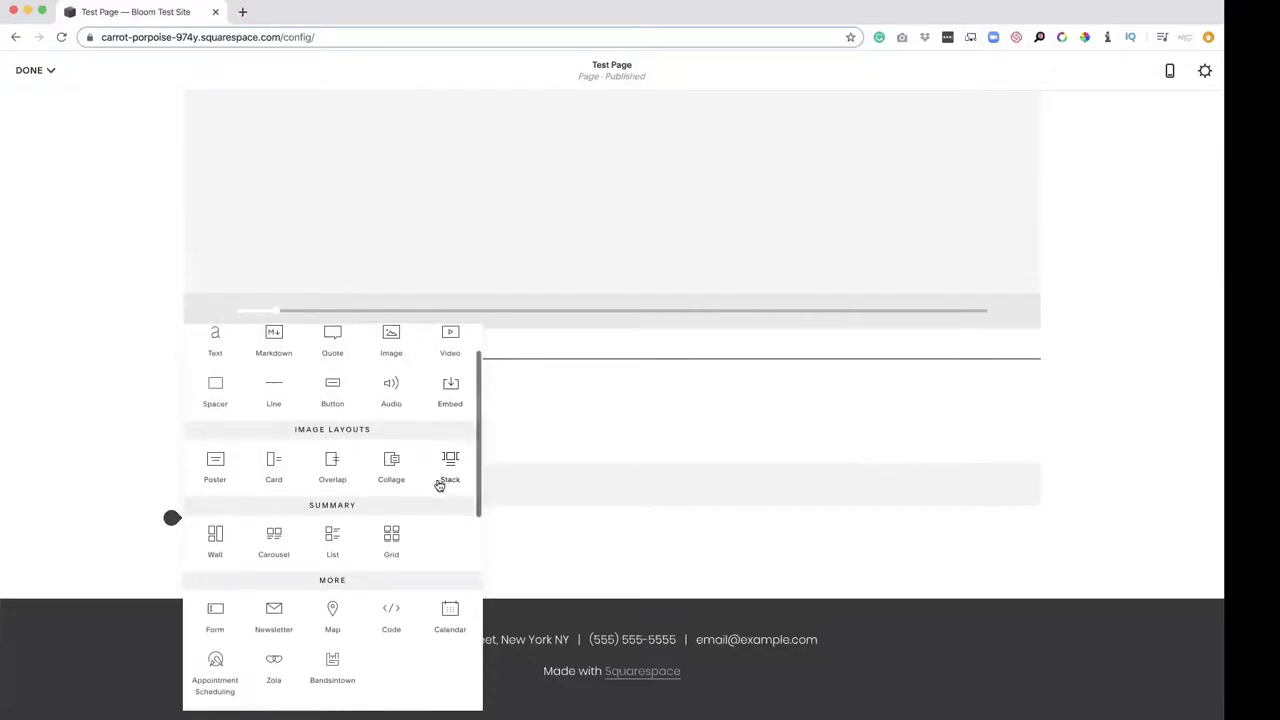
{"action": "scroll", "coordinate": [407, 470], "scroll_direction": "up", "scroll_amount": 2}
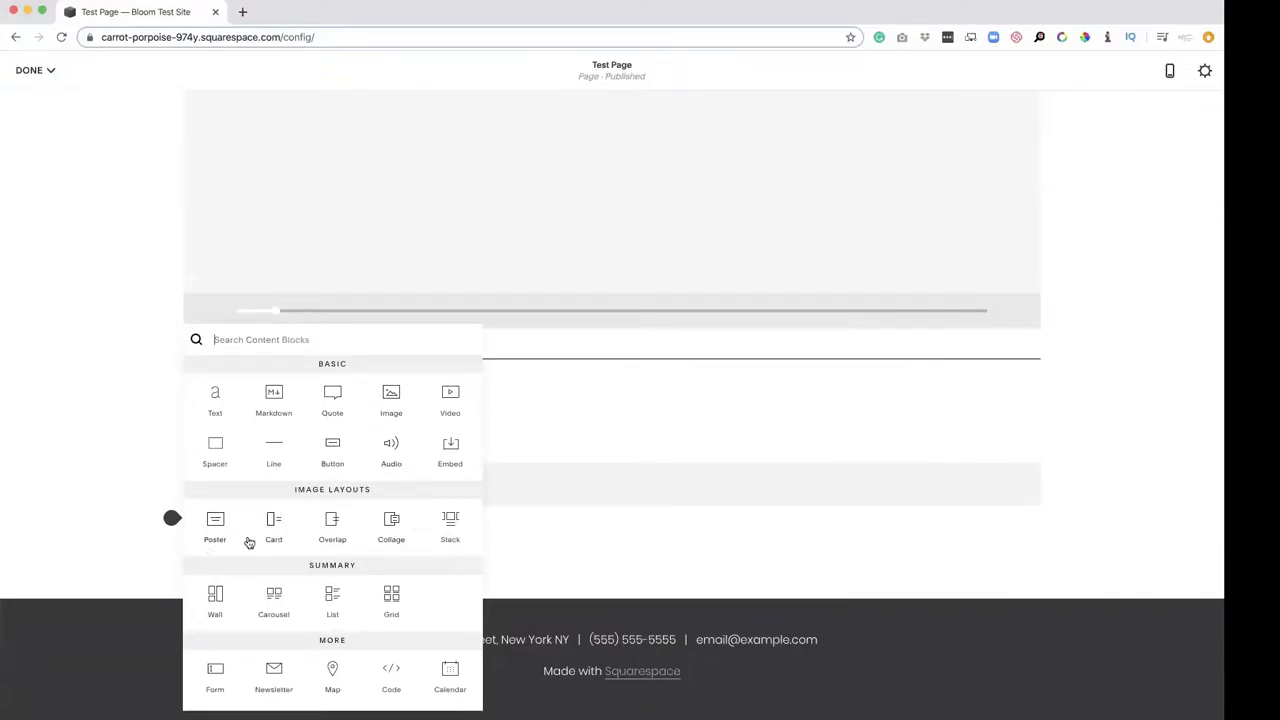
{"action": "scroll", "coordinate": [240, 540], "scroll_direction": "down", "scroll_amount": 3}
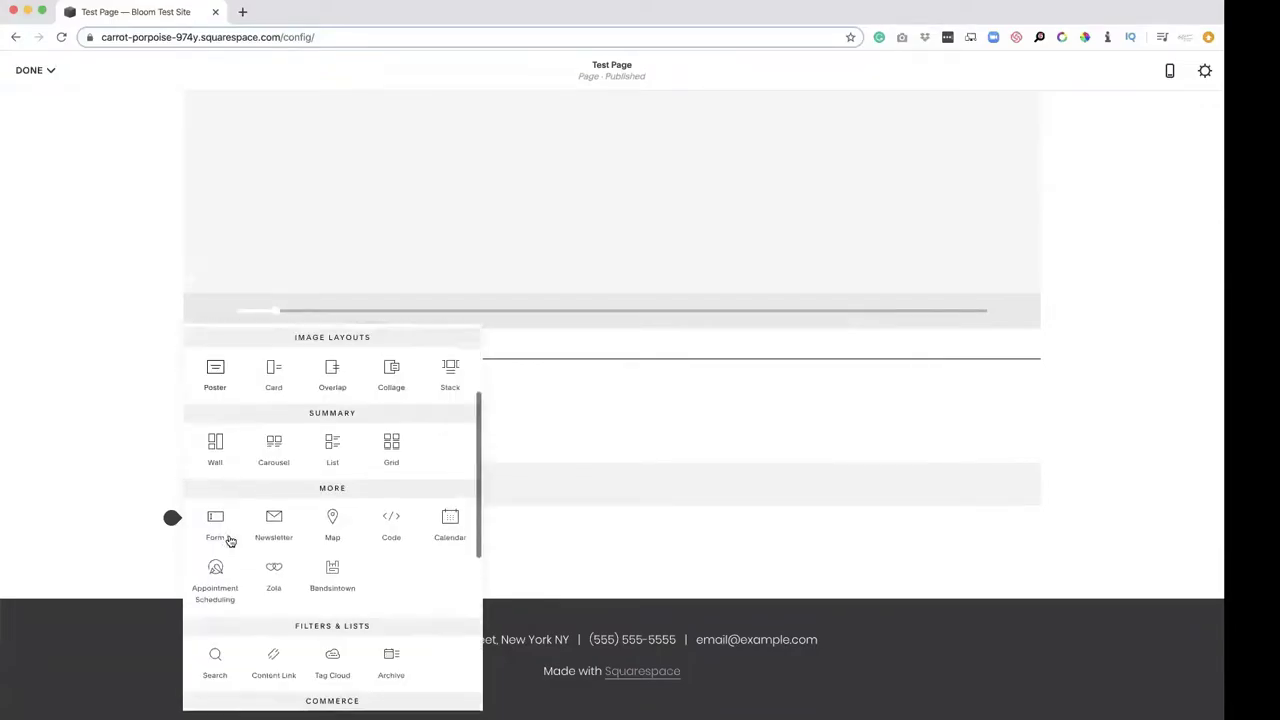
{"action": "left_click", "coordinate": [391, 370]}
{"action": "scroll", "coordinate": [651, 417], "scroll_direction": "down", "scroll_amount": 3}
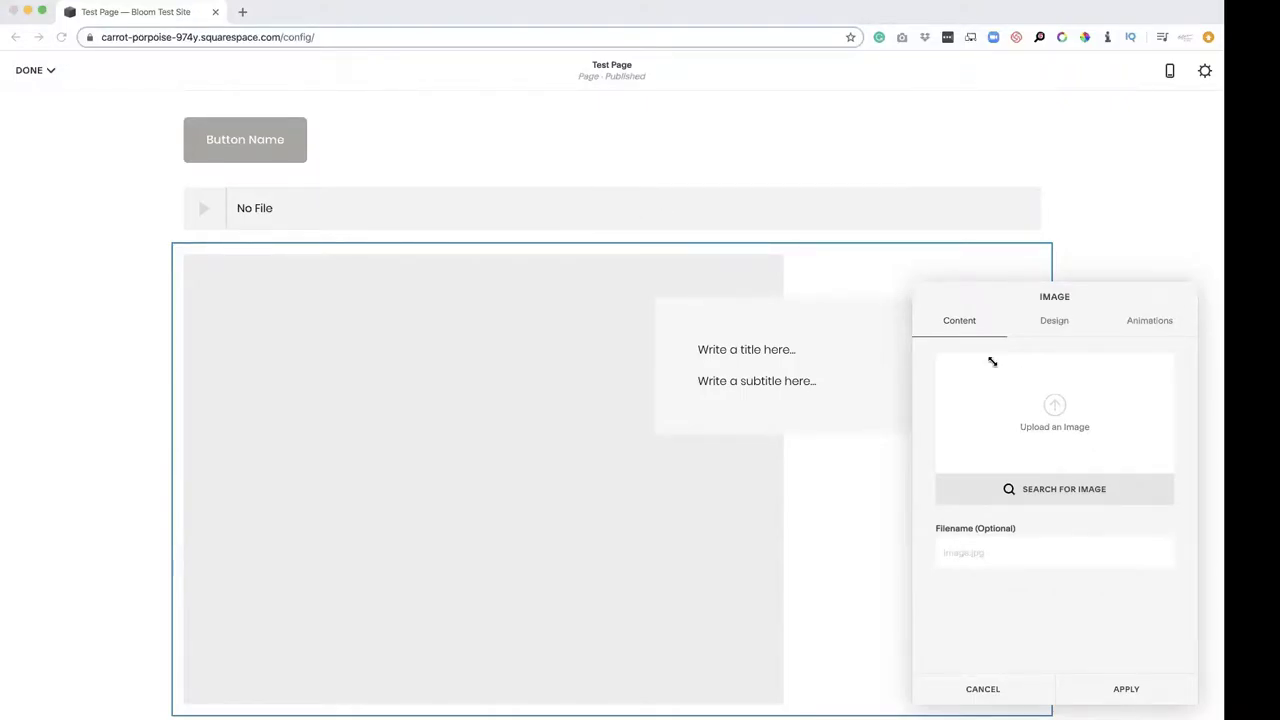
Upload the clothing rack photo to the collage block, view its design options and apply the block
{"action": "left_click_drag", "start_coordinate": [992, 362], "coordinate": [967, 349]}
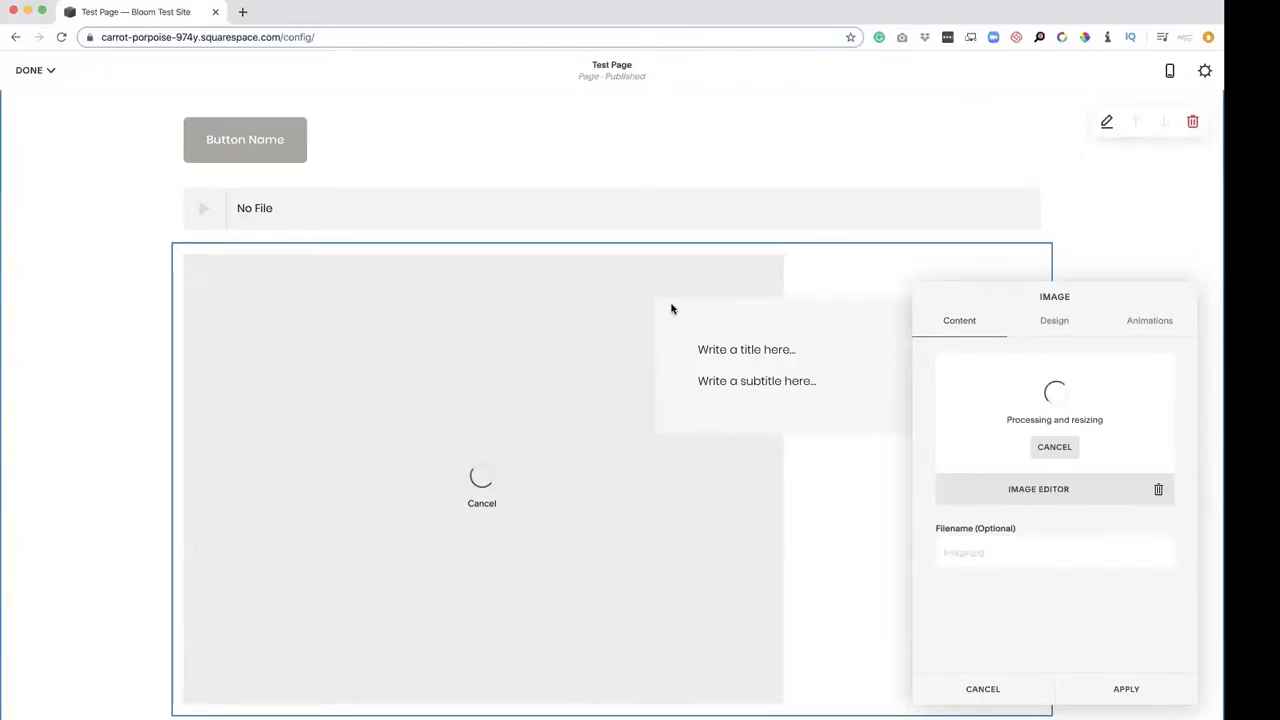
{"action": "left_click", "coordinate": [1056, 330]}
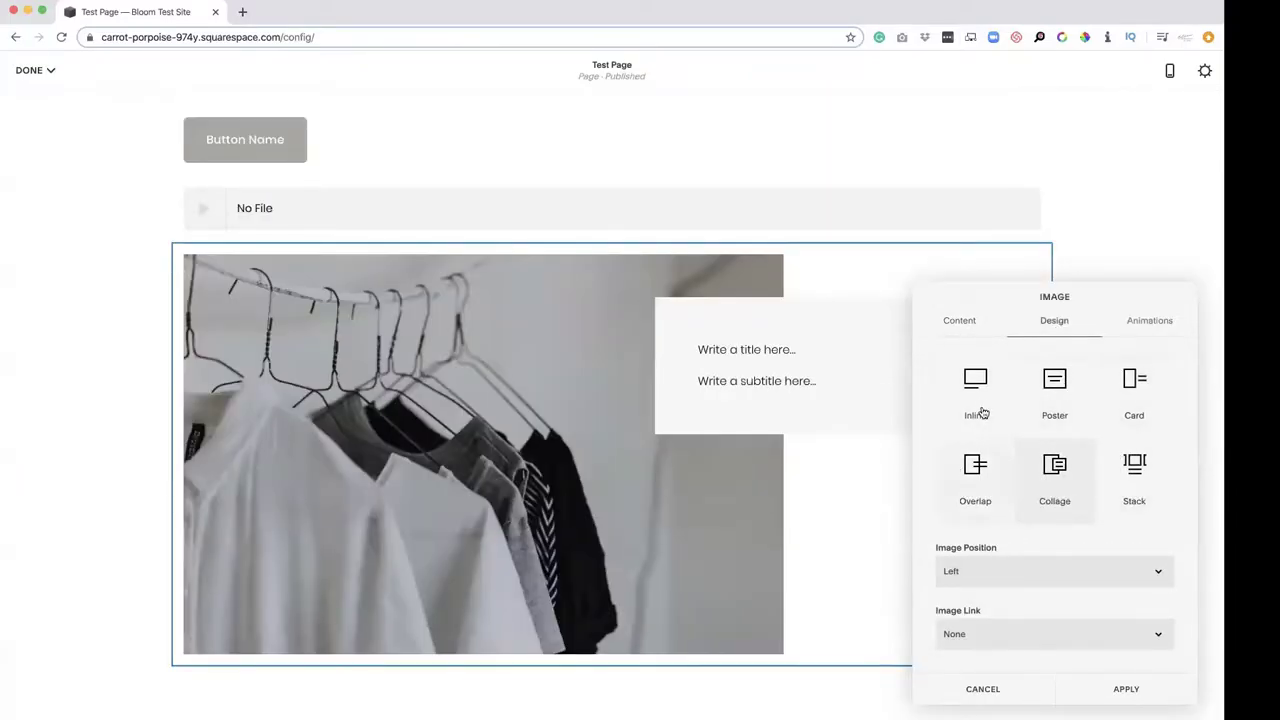
{"action": "left_click", "coordinate": [1135, 688]}
Add a Grid summary block below the collage image, apply it and save the page
{"action": "scroll", "coordinate": [575, 492], "scroll_direction": "down", "scroll_amount": 3}
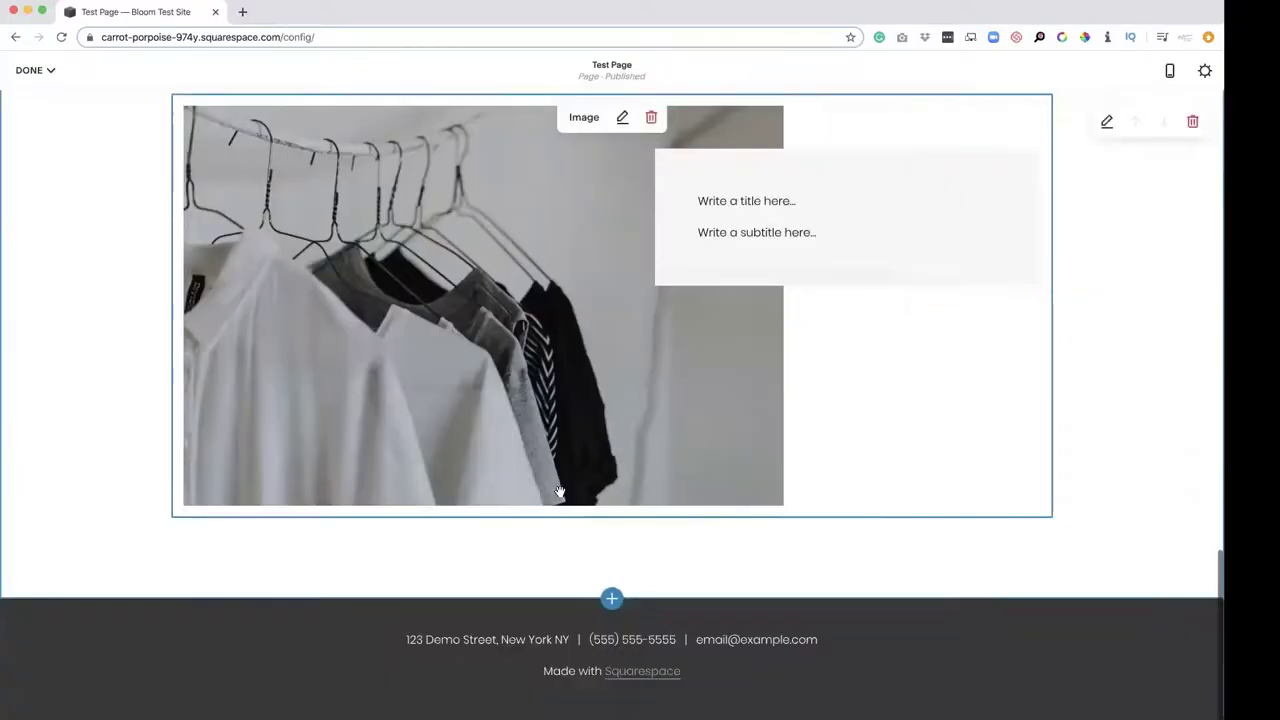
{"action": "left_click", "coordinate": [172, 517]}
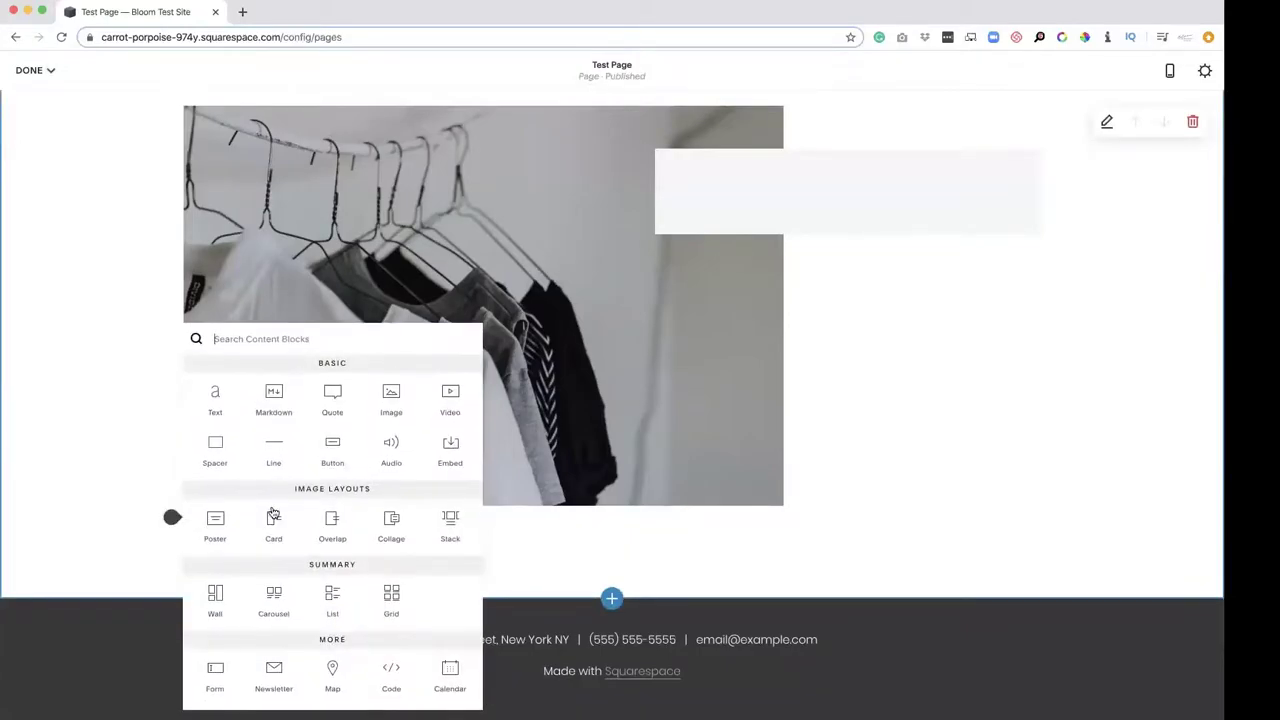
{"action": "scroll", "coordinate": [275, 605], "scroll_direction": "down", "scroll_amount": 3}
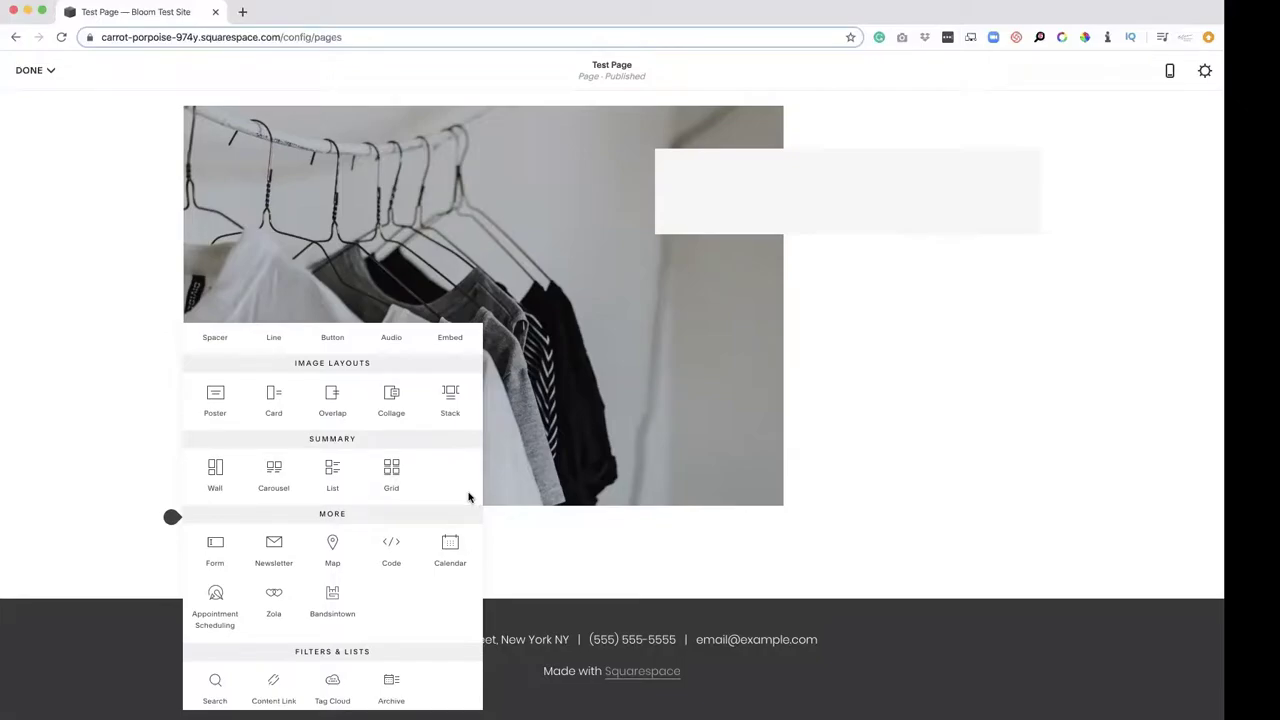
{"action": "left_click", "coordinate": [388, 483]}
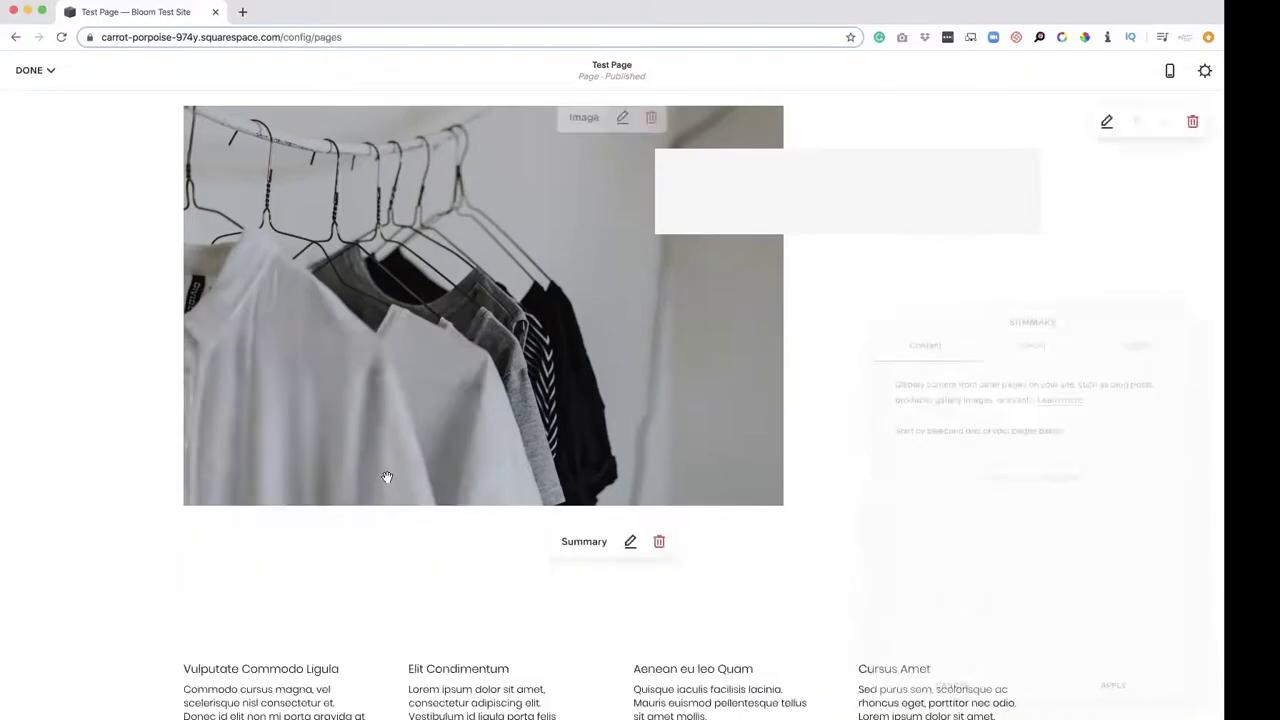
{"action": "left_click", "coordinate": [1114, 689]}
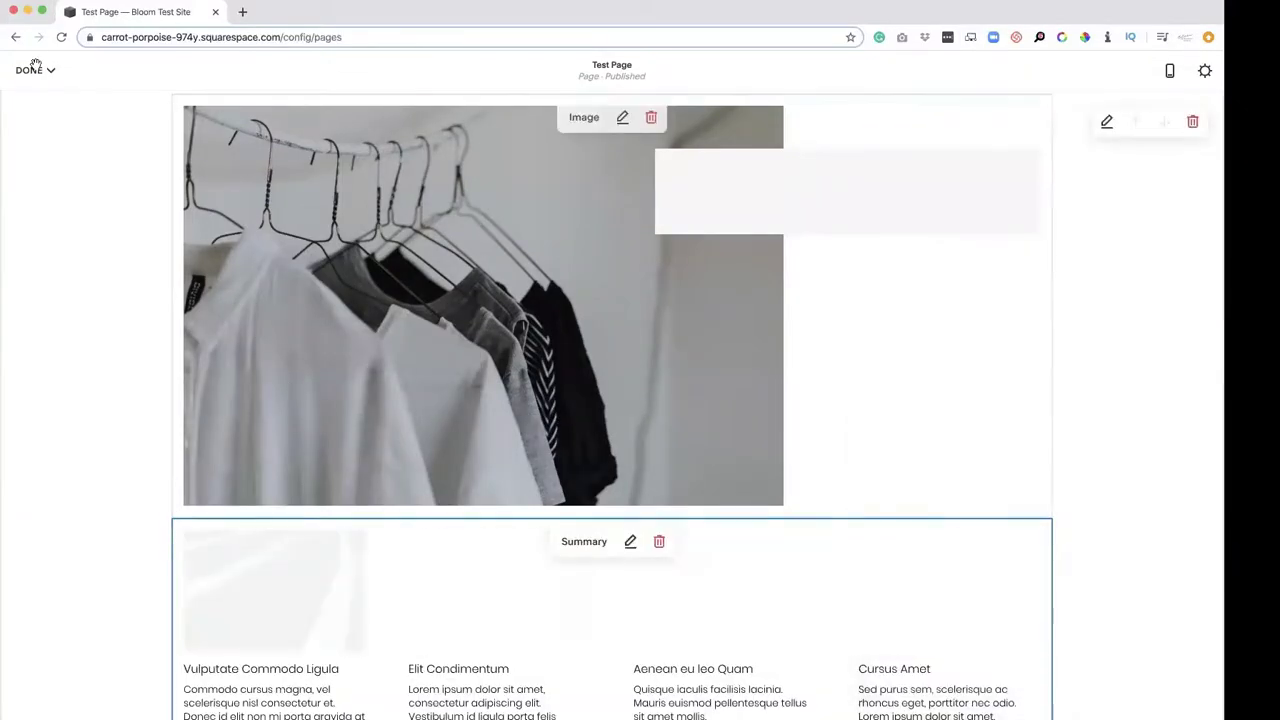
{"action": "left_click", "coordinate": [35, 70]}
{"action": "left_click", "coordinate": [30, 95]}
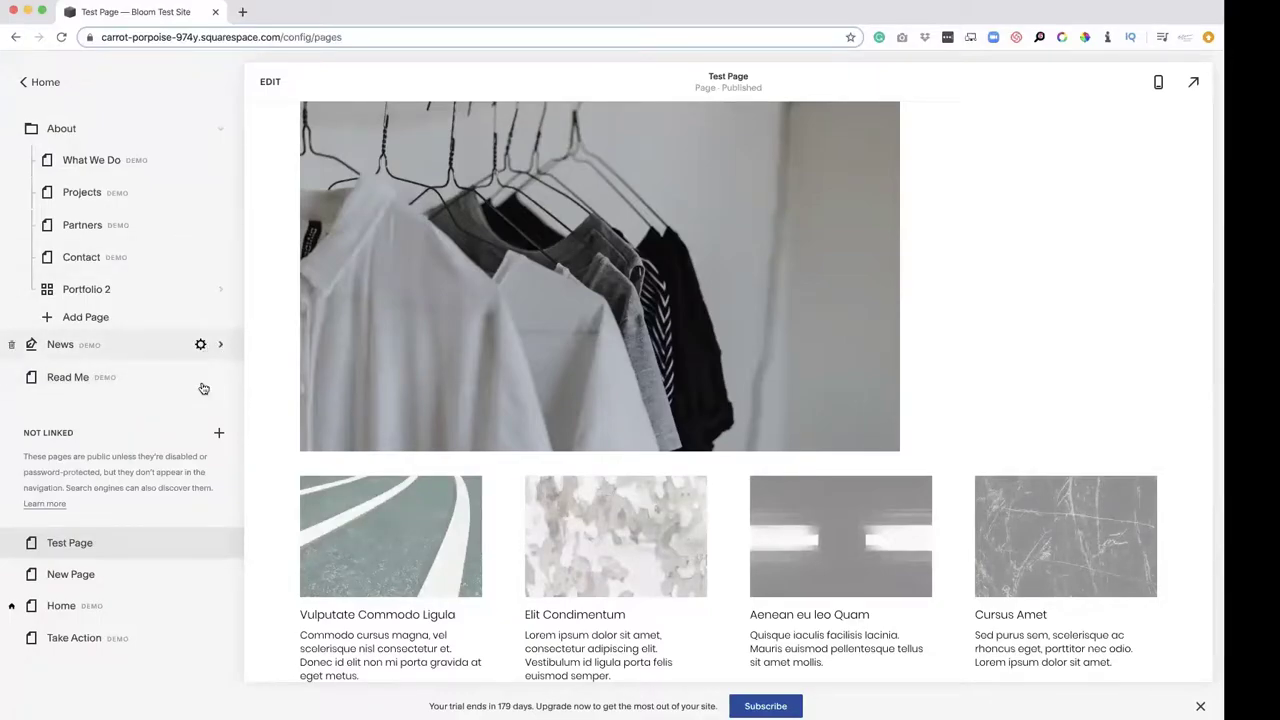
Copy the demo News blog page into an editable page, return to the page list and close its Blog Settings
{"action": "left_click", "coordinate": [104, 346]}
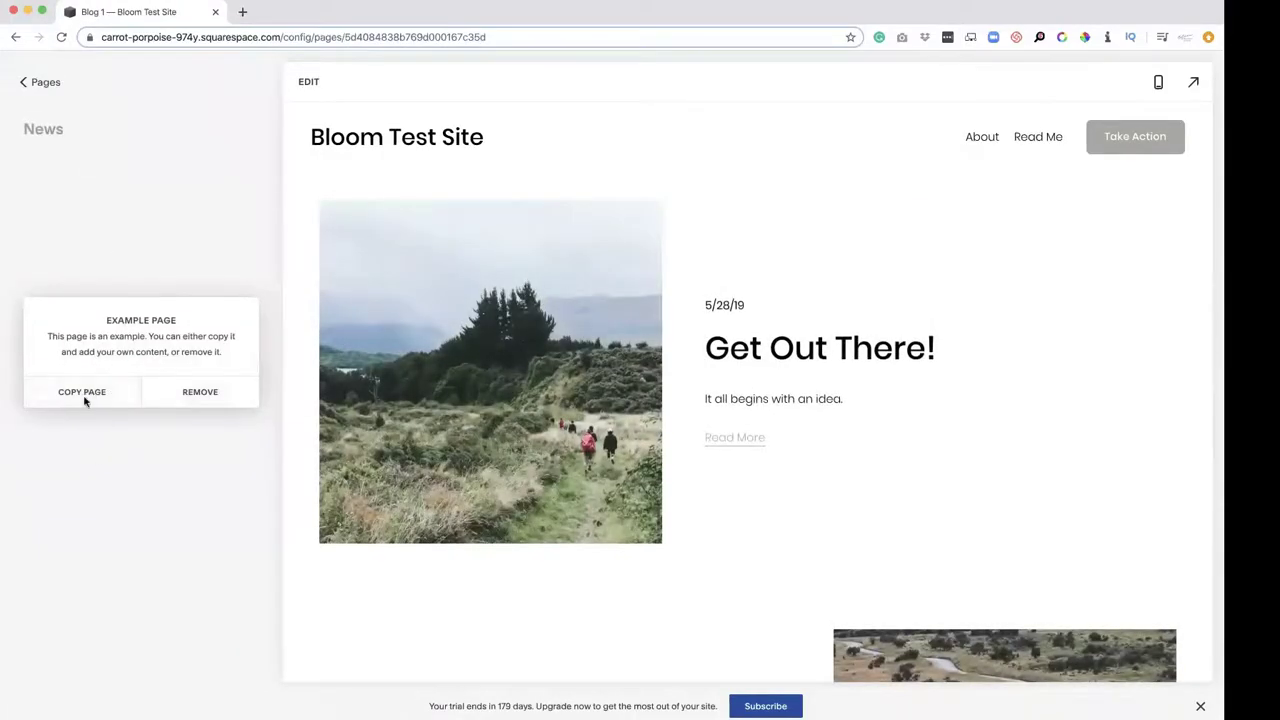
{"action": "left_click", "coordinate": [101, 393]}
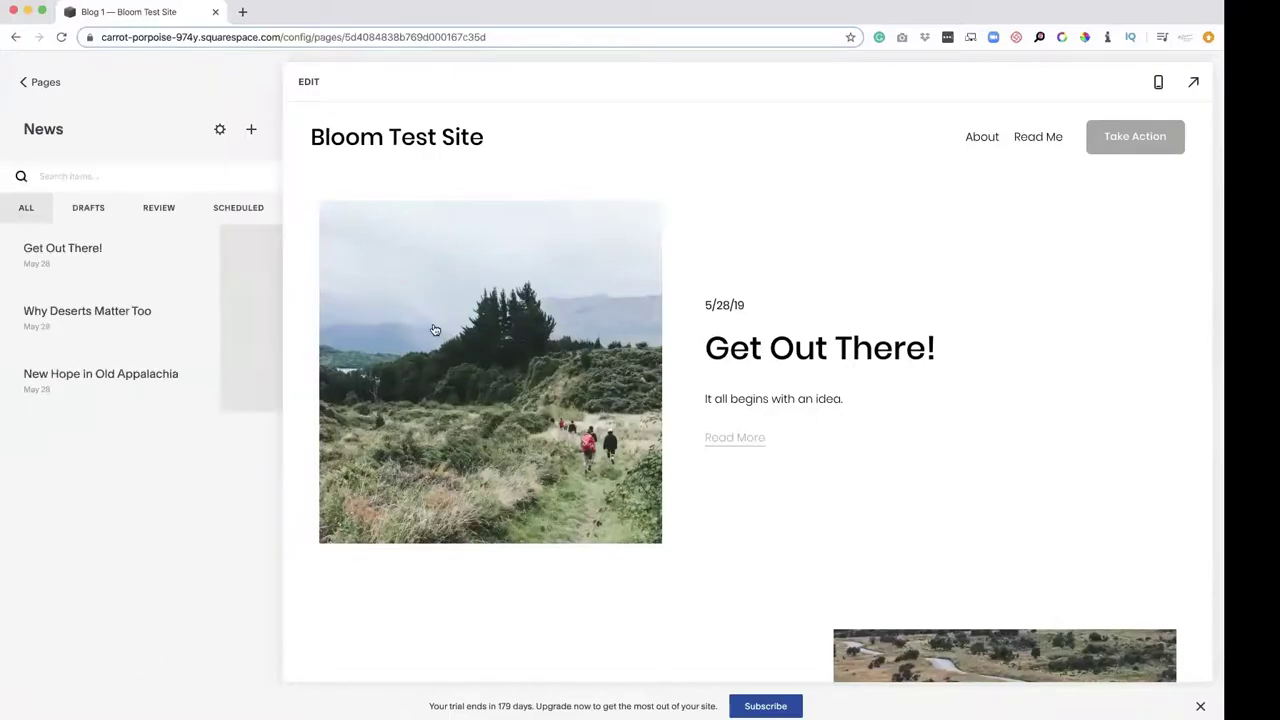
{"action": "left_click", "coordinate": [35, 86]}
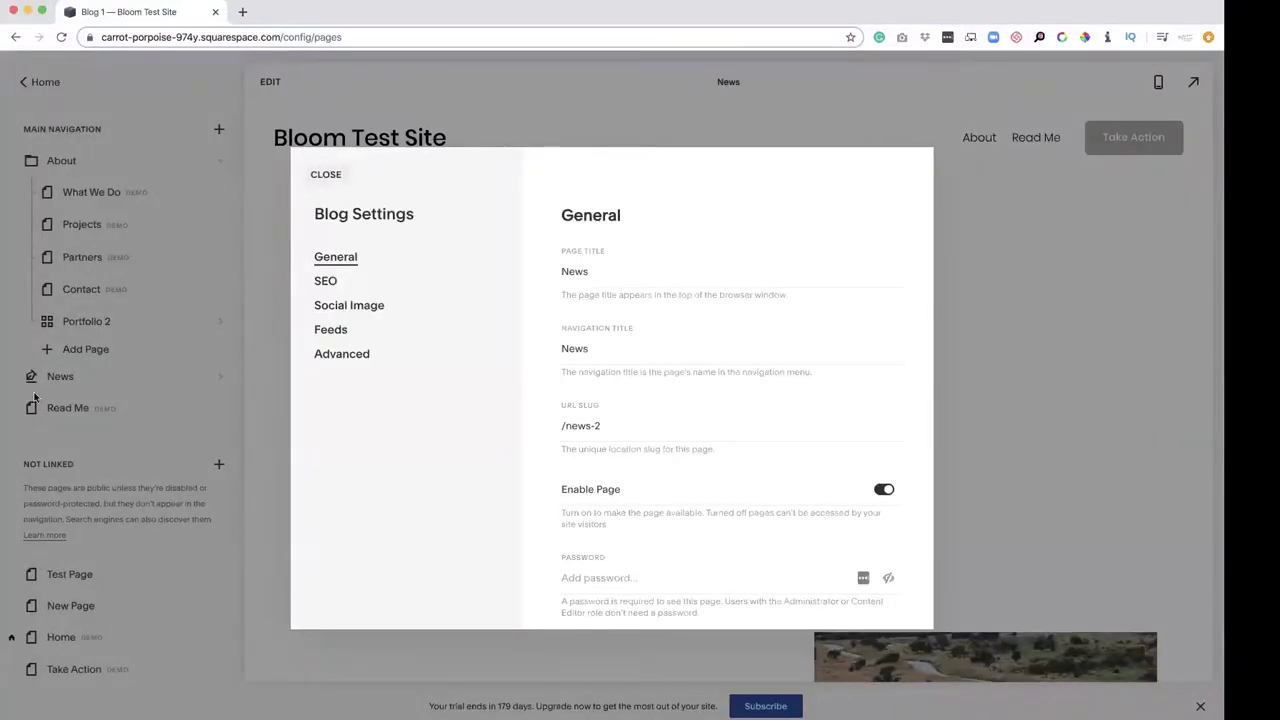
{"action": "left_click", "coordinate": [326, 175]}
Look over the posts on the News blog page and open Test Page for editing
{"action": "scroll", "coordinate": [109, 540], "scroll_direction": "down", "scroll_amount": 1}
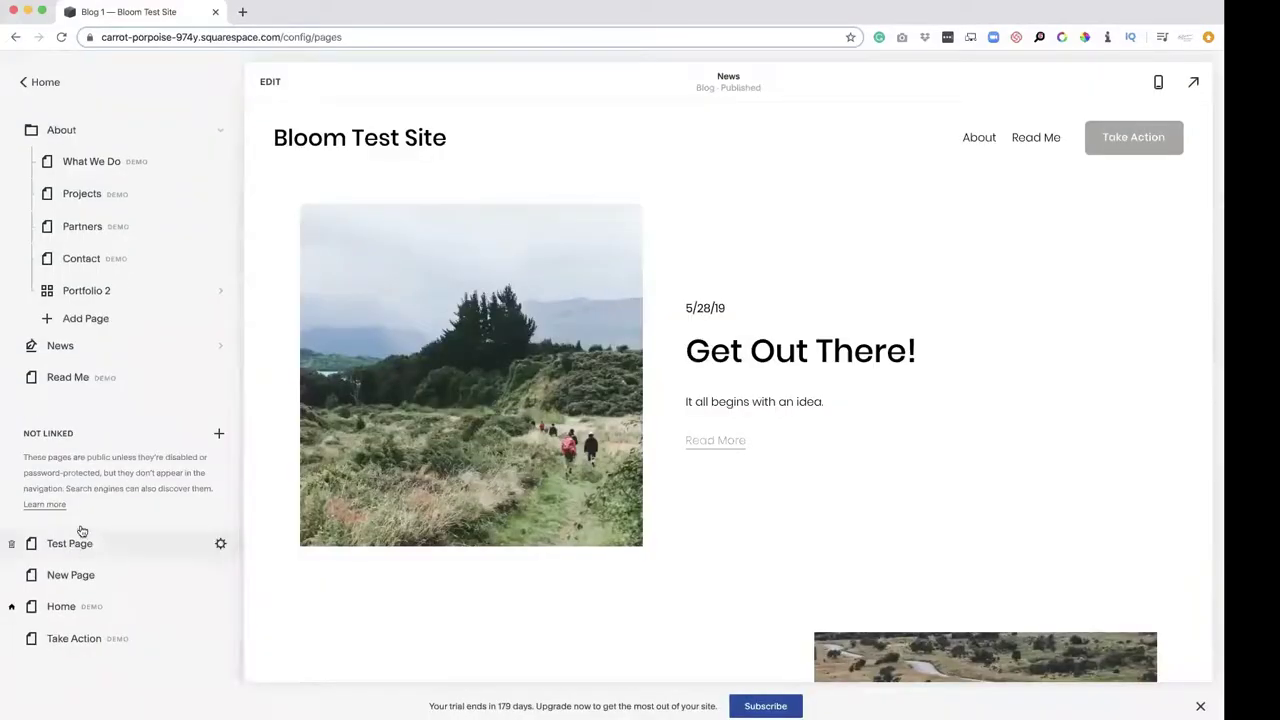
{"action": "left_click", "coordinate": [80, 541]}
{"action": "left_click", "coordinate": [270, 81]}
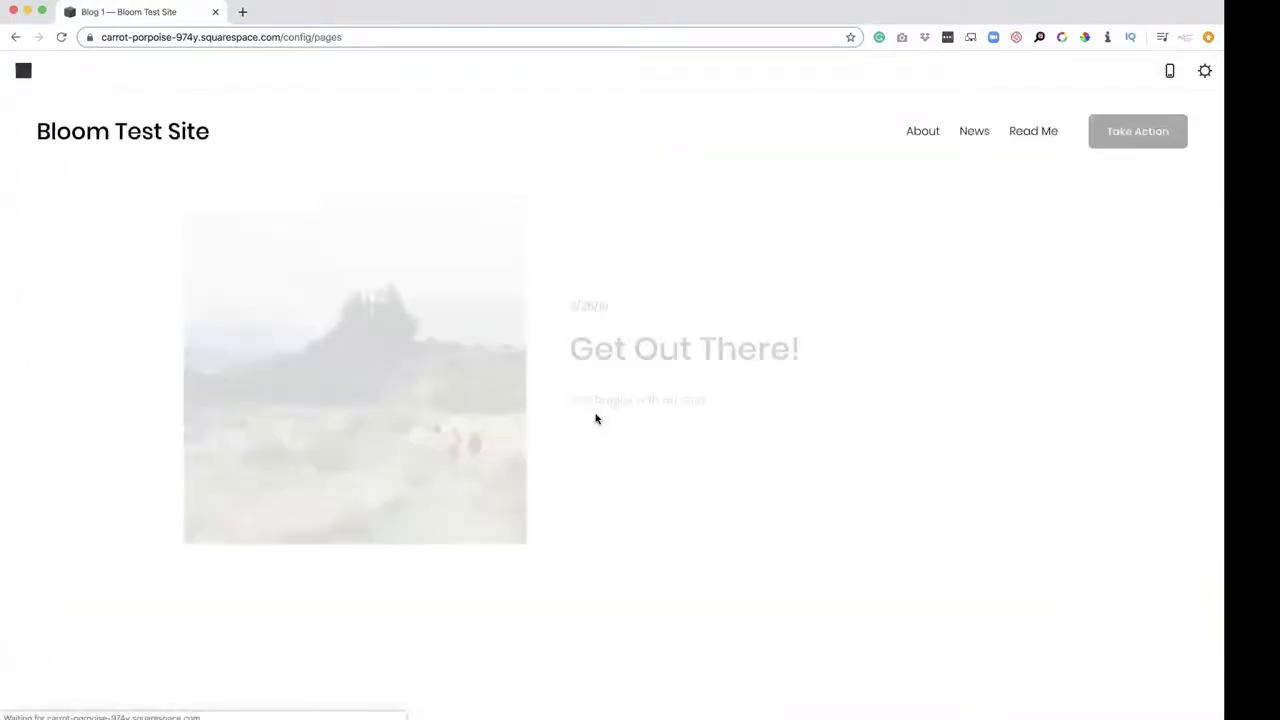
{"action": "scroll", "coordinate": [594, 409], "scroll_direction": "down", "scroll_amount": 5}
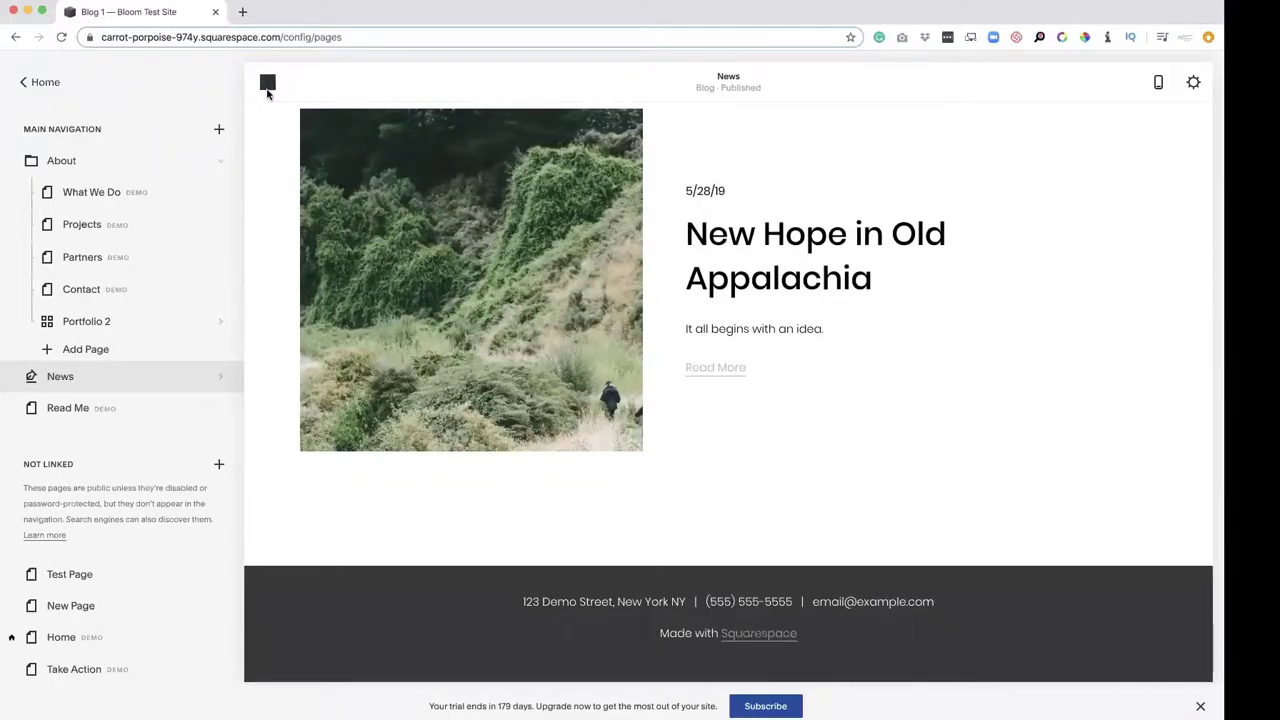
{"action": "left_click", "coordinate": [50, 588]}
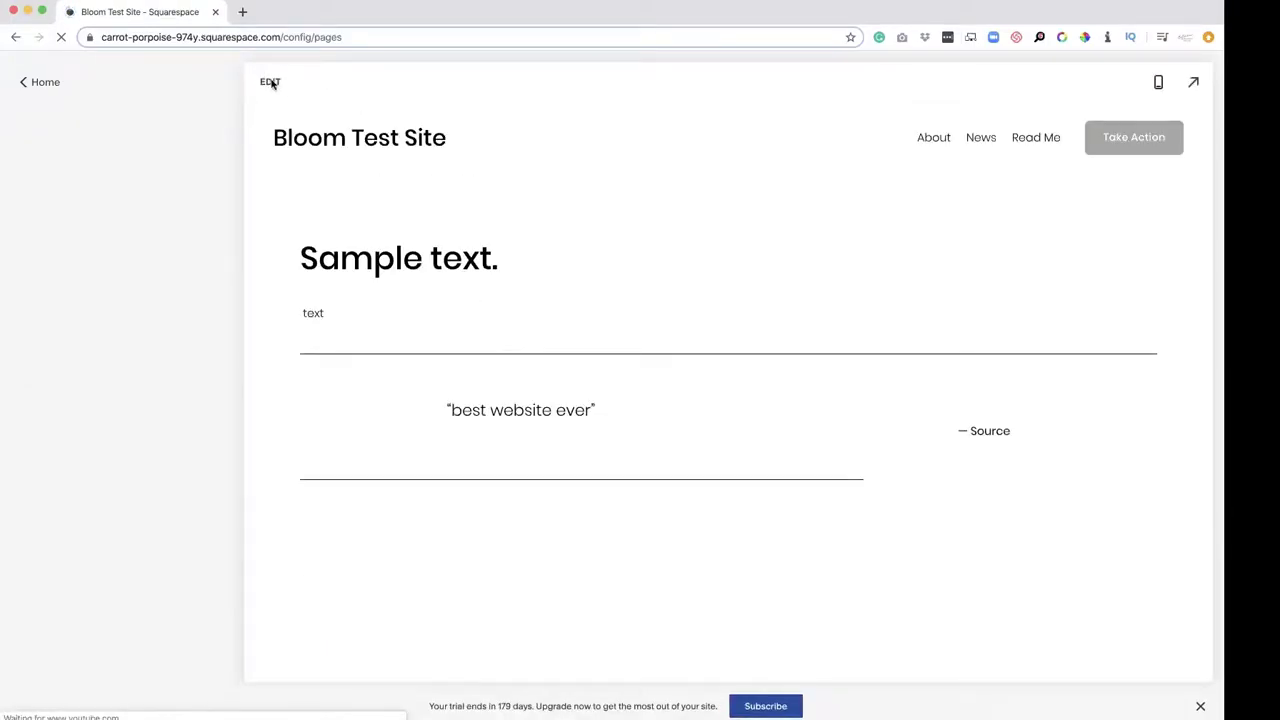
{"action": "left_click", "coordinate": [270, 83]}
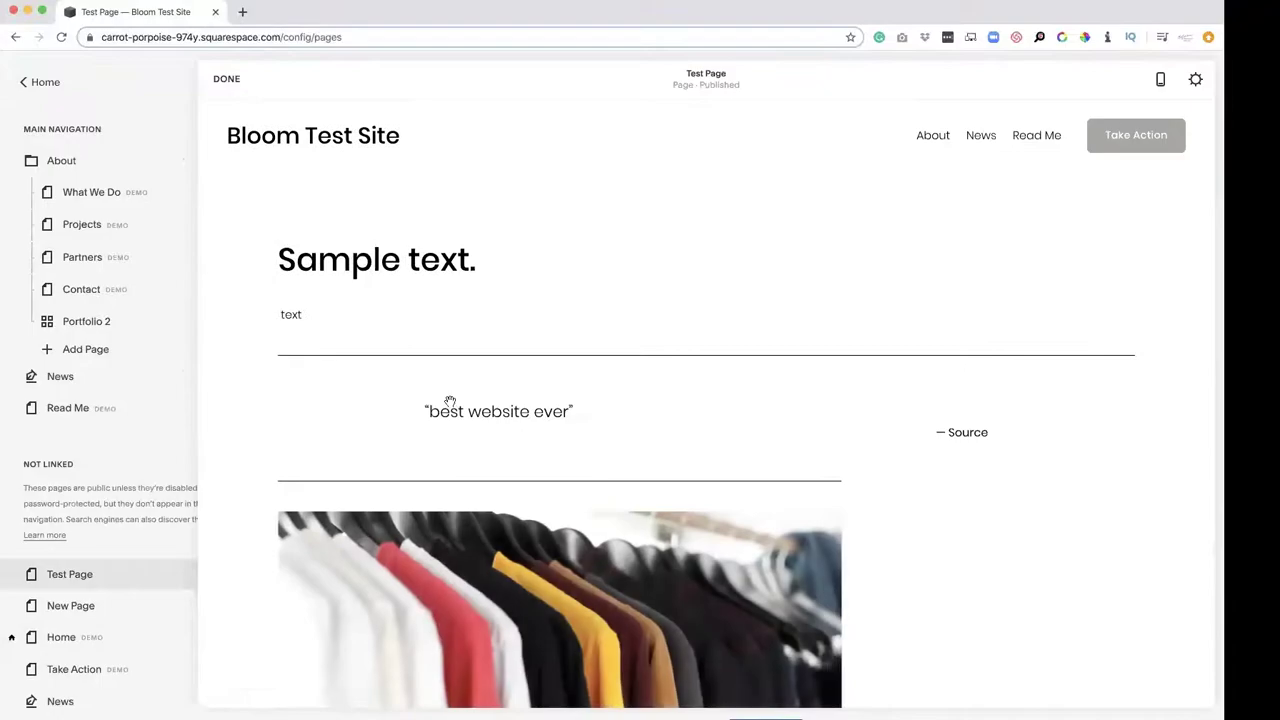
Edit the summary block below the collage image and choose the first News blog as its content source
{"action": "scroll", "coordinate": [450, 401], "scroll_direction": "down", "scroll_amount": 10}
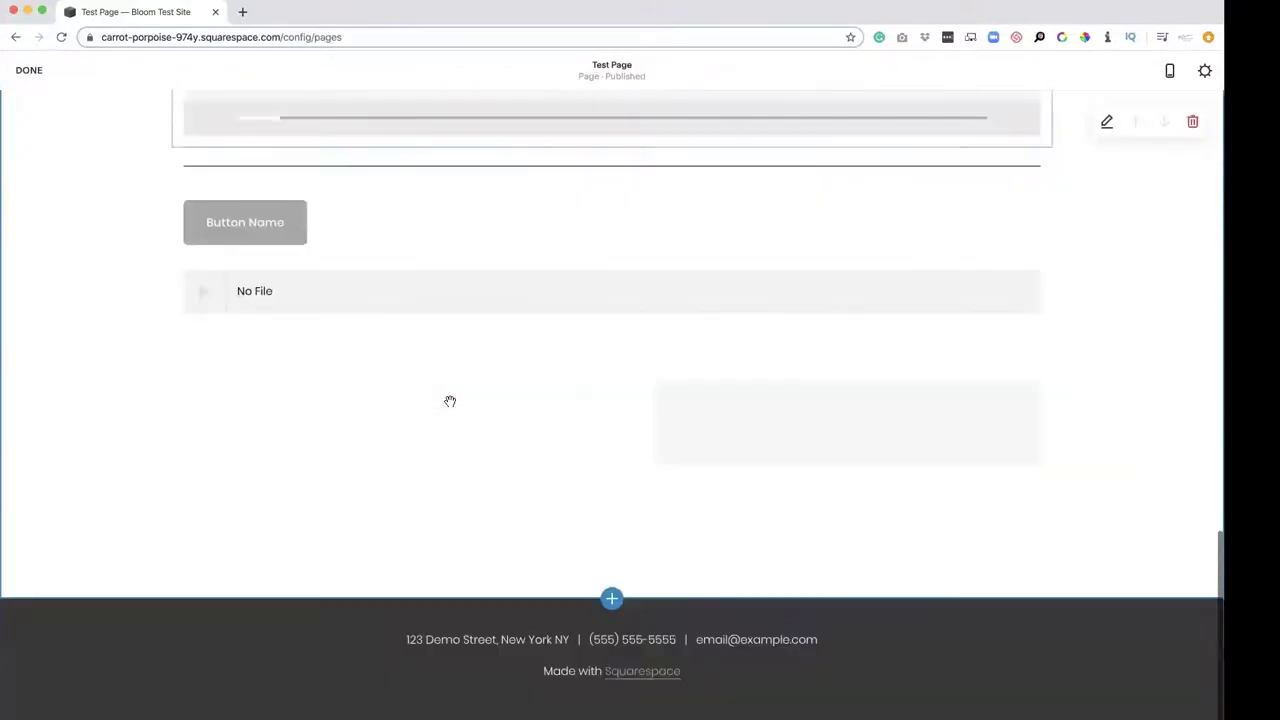
{"action": "scroll", "coordinate": [478, 607], "scroll_direction": "down", "scroll_amount": 3}
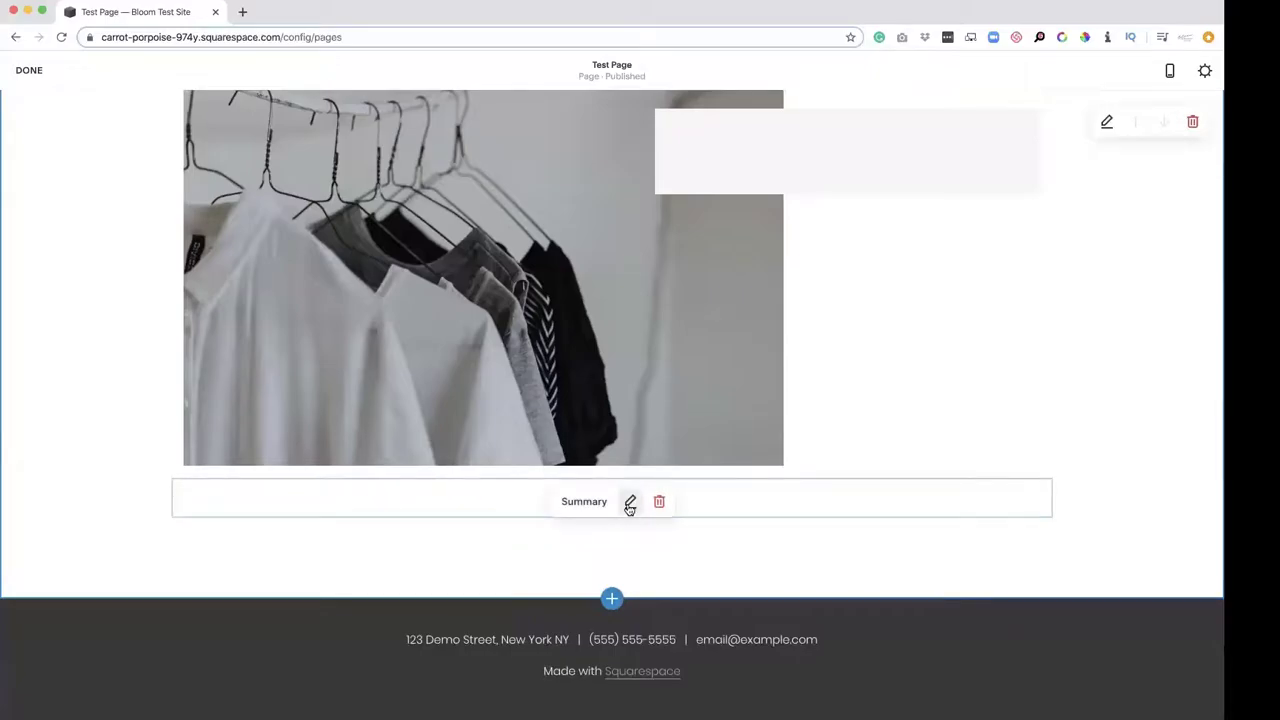
{"action": "left_click", "coordinate": [630, 503]}
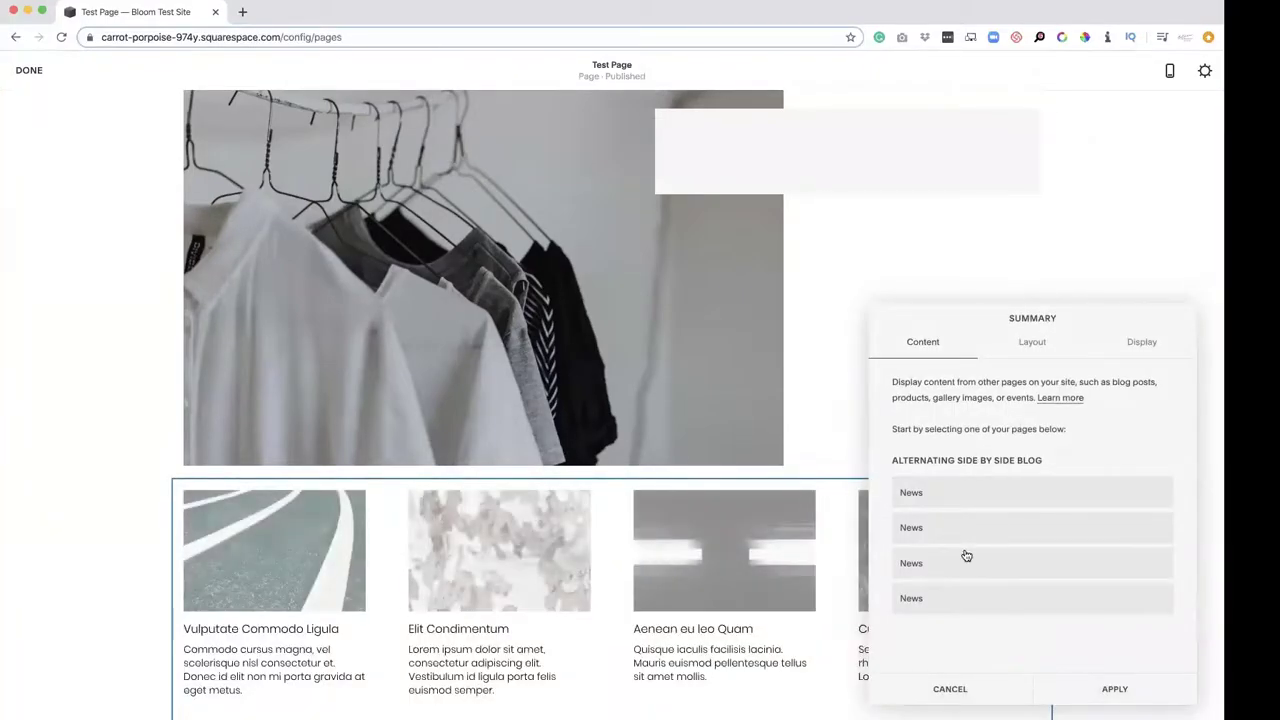
{"action": "left_click", "coordinate": [926, 498]}
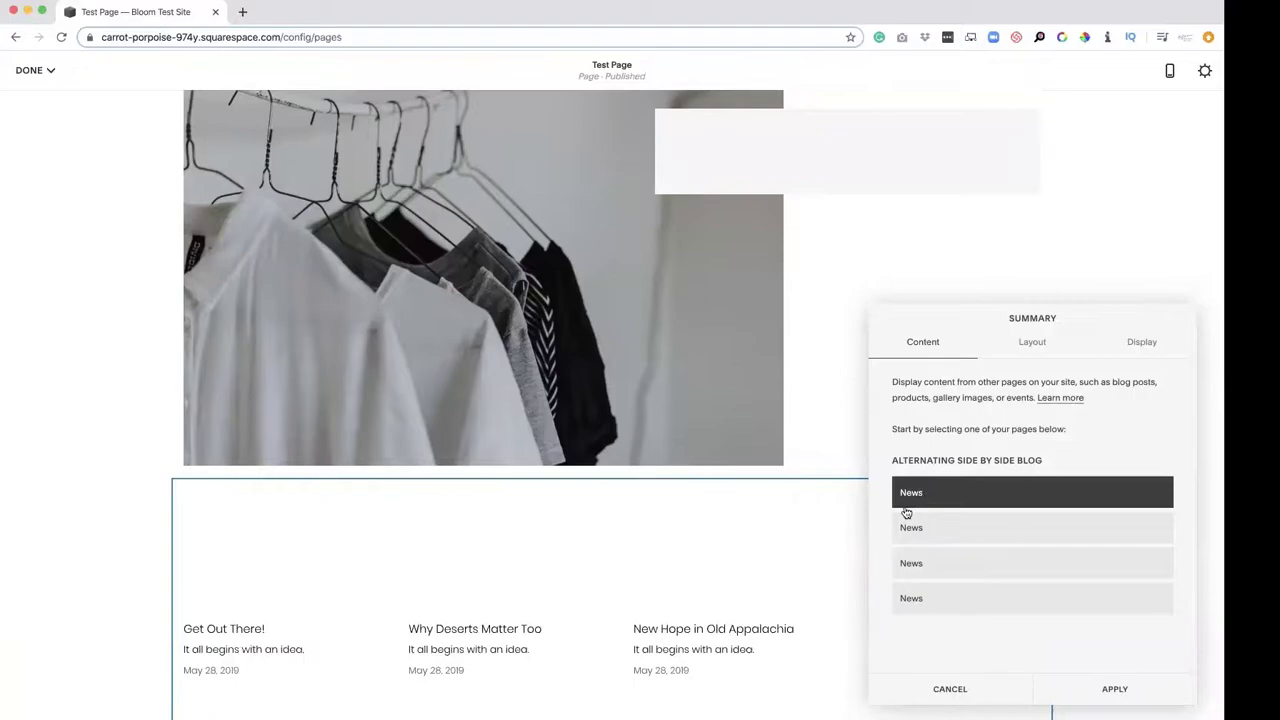
{"action": "scroll", "coordinate": [683, 607], "scroll_direction": "down", "scroll_amount": 3}
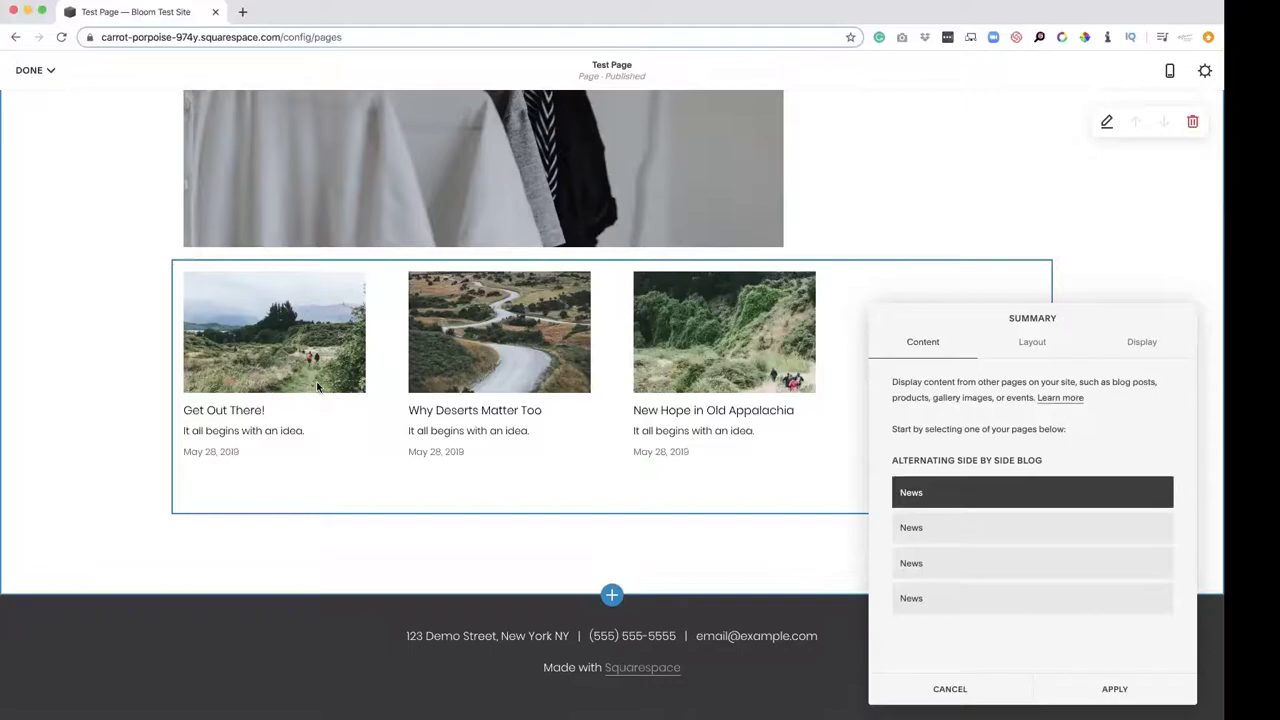
Set the grid summary's aspect ratio to 1:1 Square
{"action": "left_click", "coordinate": [1033, 345]}
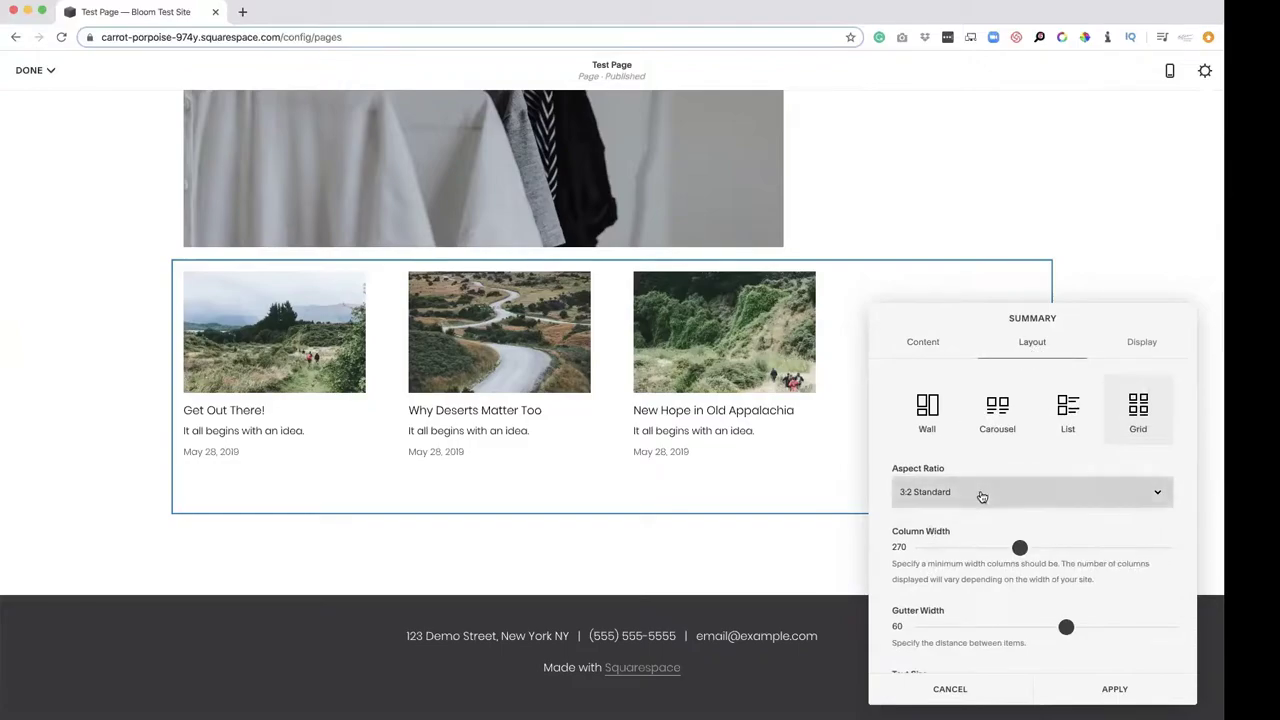
{"action": "scroll", "coordinate": [978, 480], "scroll_direction": "down", "scroll_amount": 2}
{"action": "left_click", "coordinate": [952, 402]}
{"action": "left_click", "coordinate": [950, 395]}
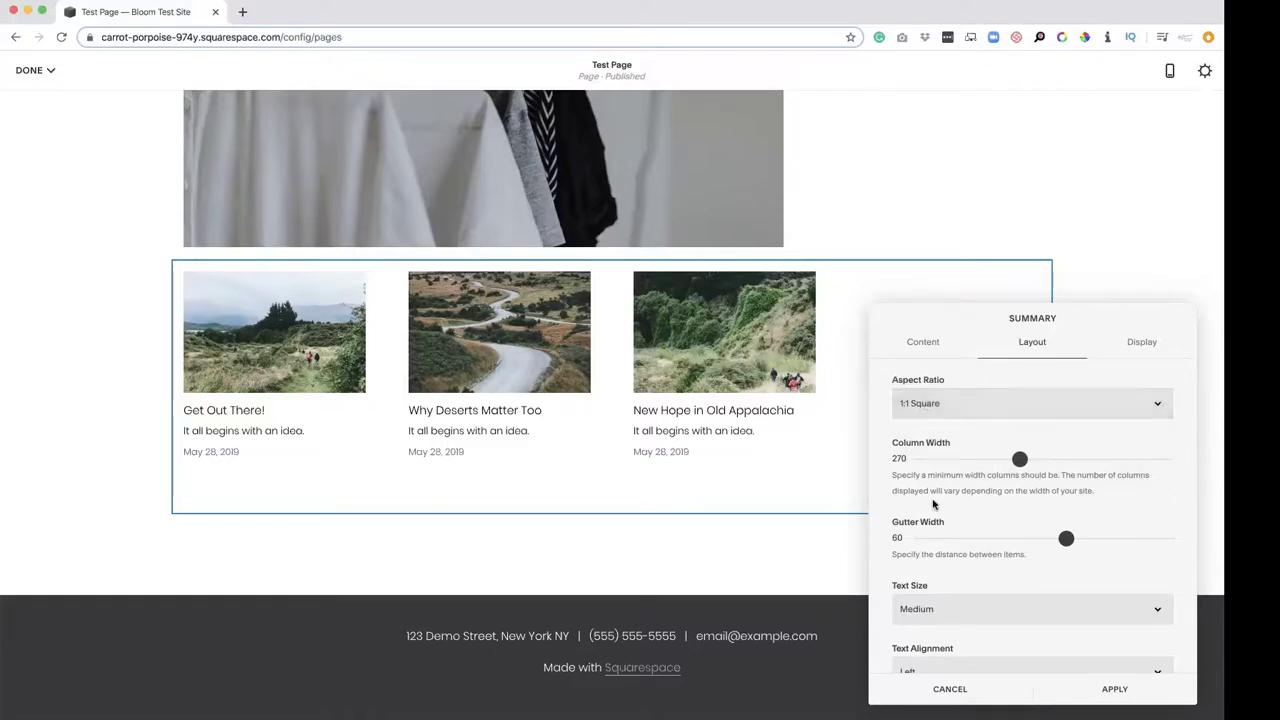
Set the summary grid's column width to 402 and its gutter width to 30
{"action": "scroll", "coordinate": [931, 480], "scroll_direction": "down", "scroll_amount": 2}
{"action": "scroll", "coordinate": [1006, 437], "scroll_direction": "up", "scroll_amount": 1}
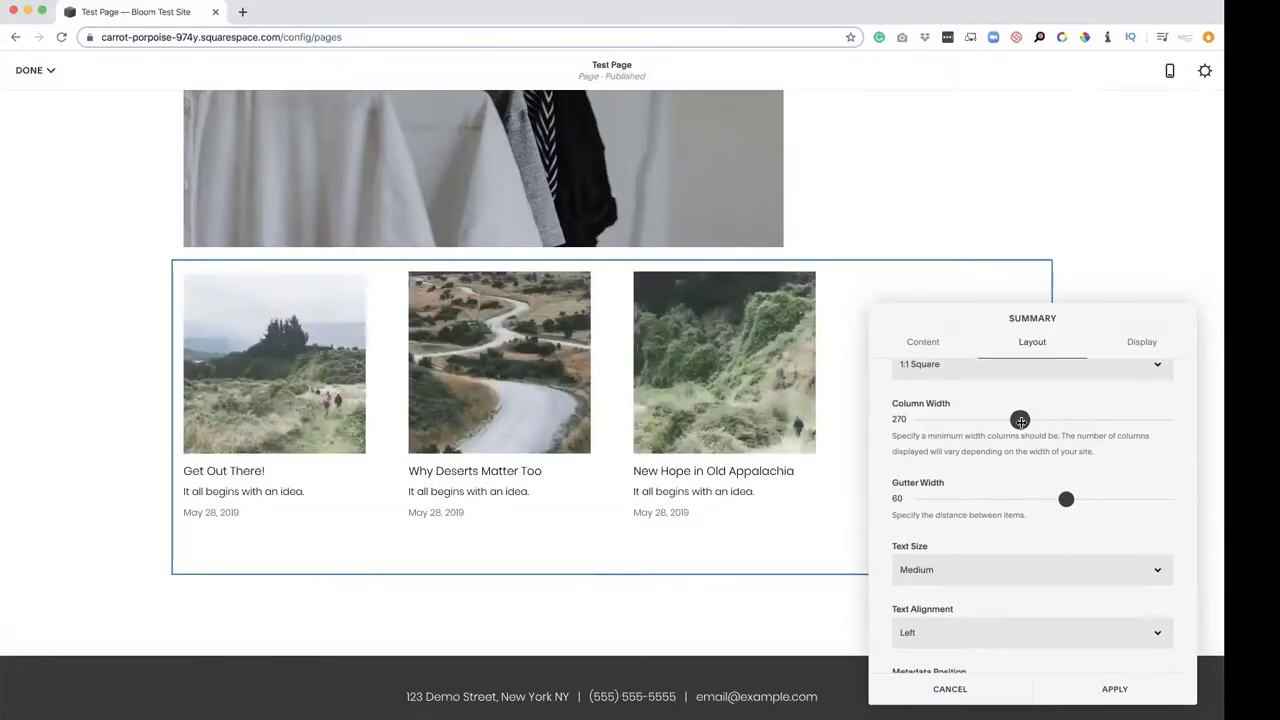
{"action": "left_click_drag", "start_coordinate": [1018, 420], "coordinate": [1072, 420]}
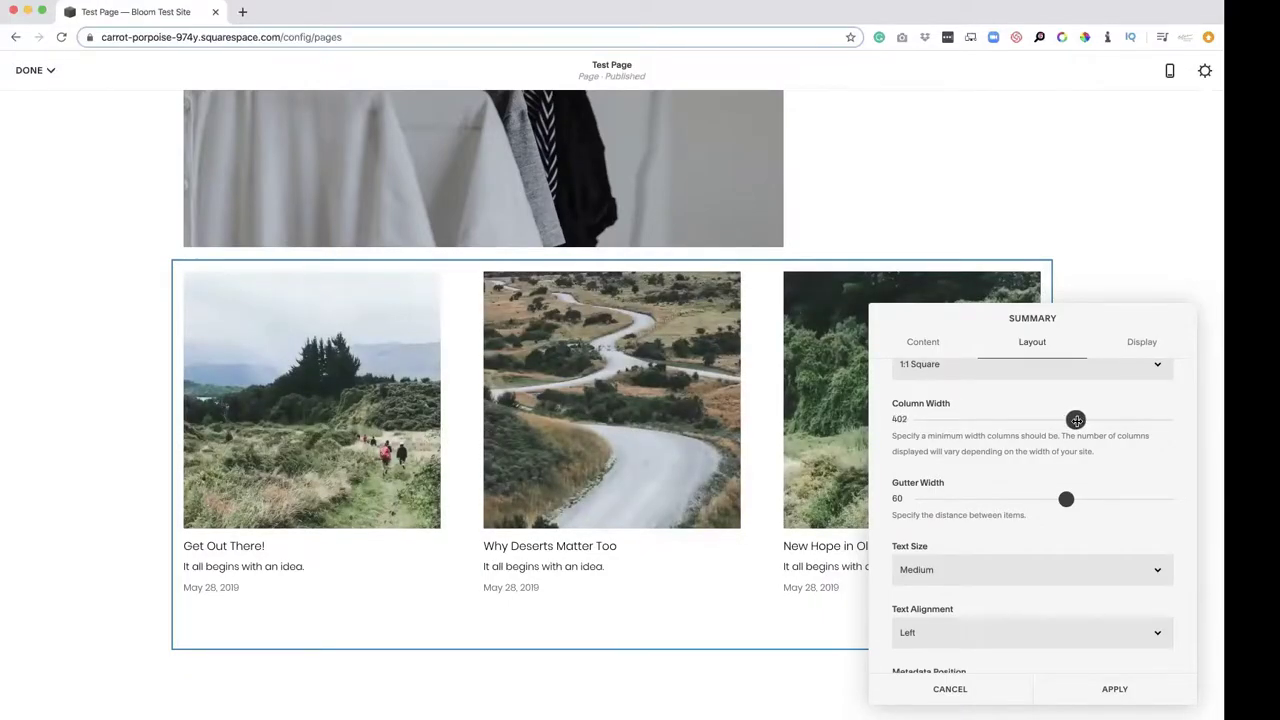
{"action": "scroll", "coordinate": [937, 555], "scroll_direction": "down", "scroll_amount": 2}
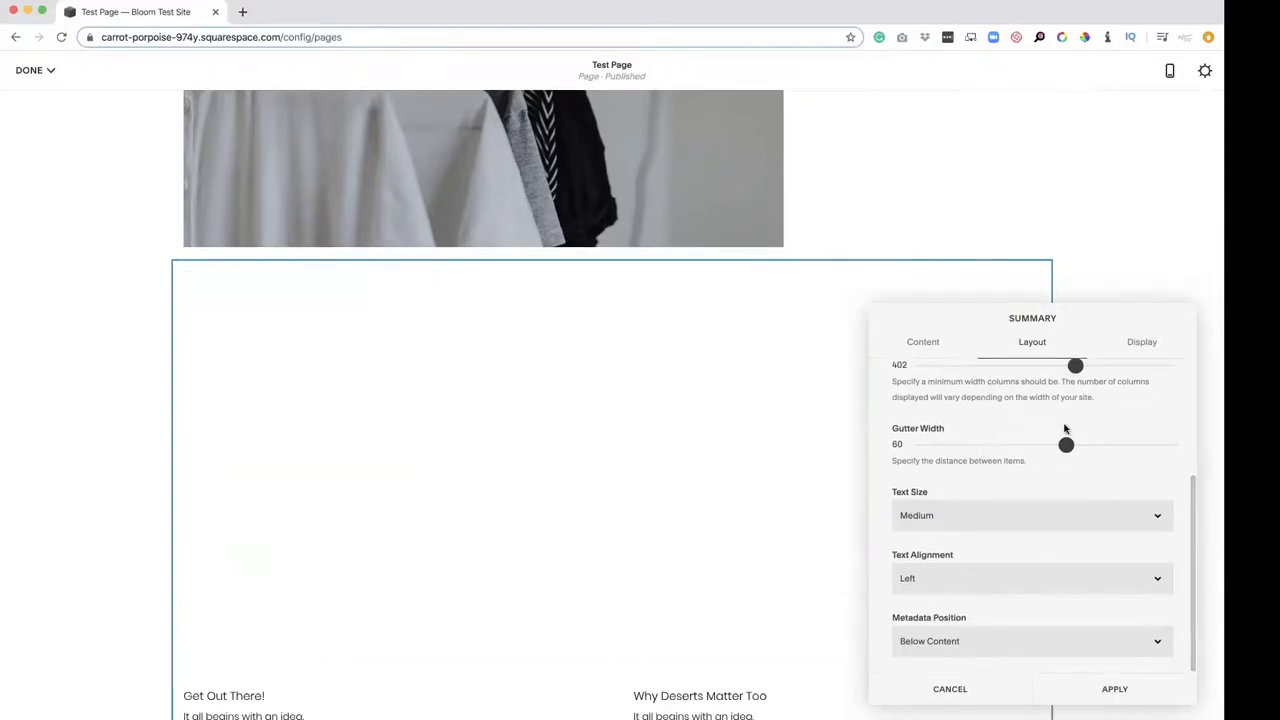
{"action": "left_click_drag", "start_coordinate": [1063, 447], "coordinate": [1021, 448]}
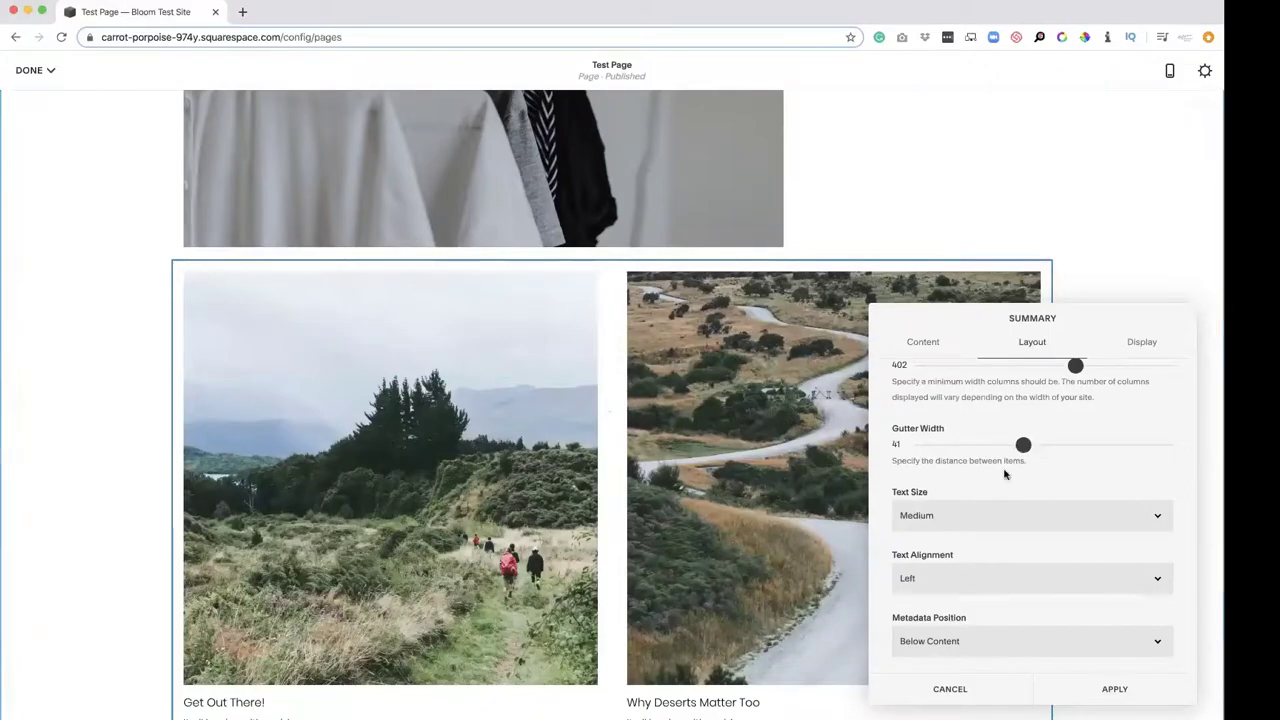
{"action": "left_click_drag", "start_coordinate": [1022, 445], "coordinate": [997, 446]}
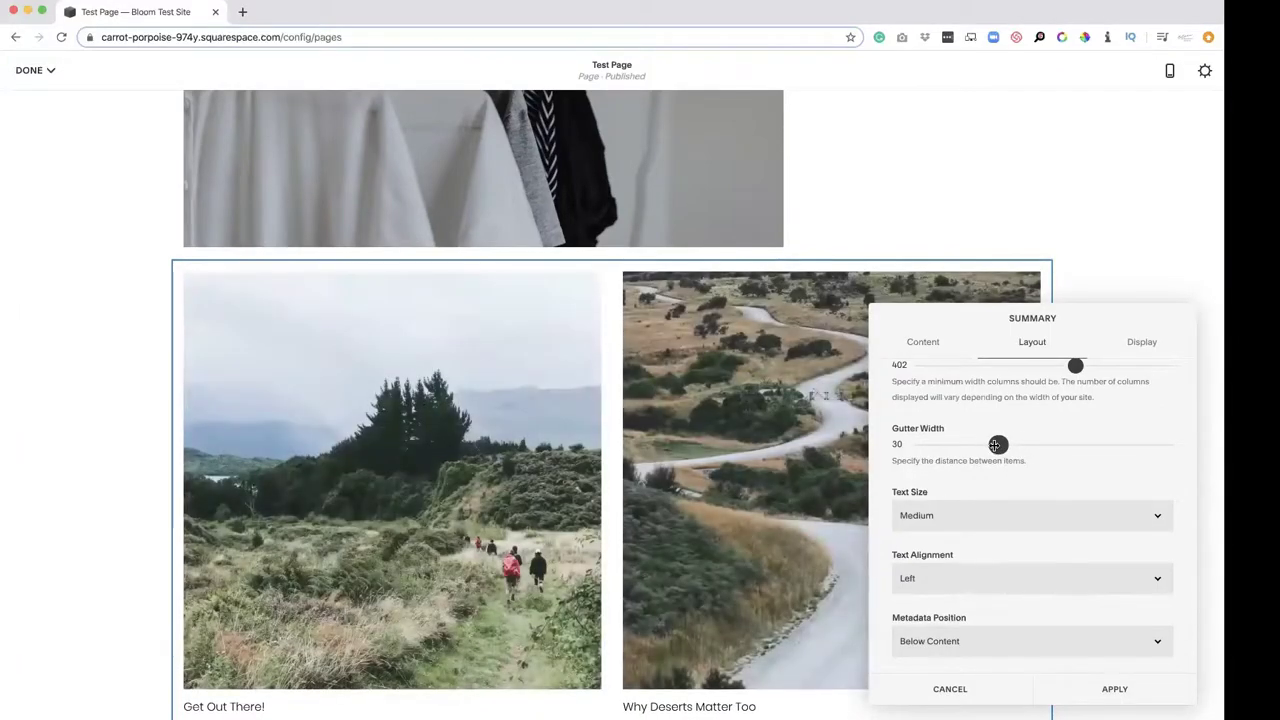
{"action": "scroll", "coordinate": [653, 484], "scroll_direction": "down", "scroll_amount": 3}
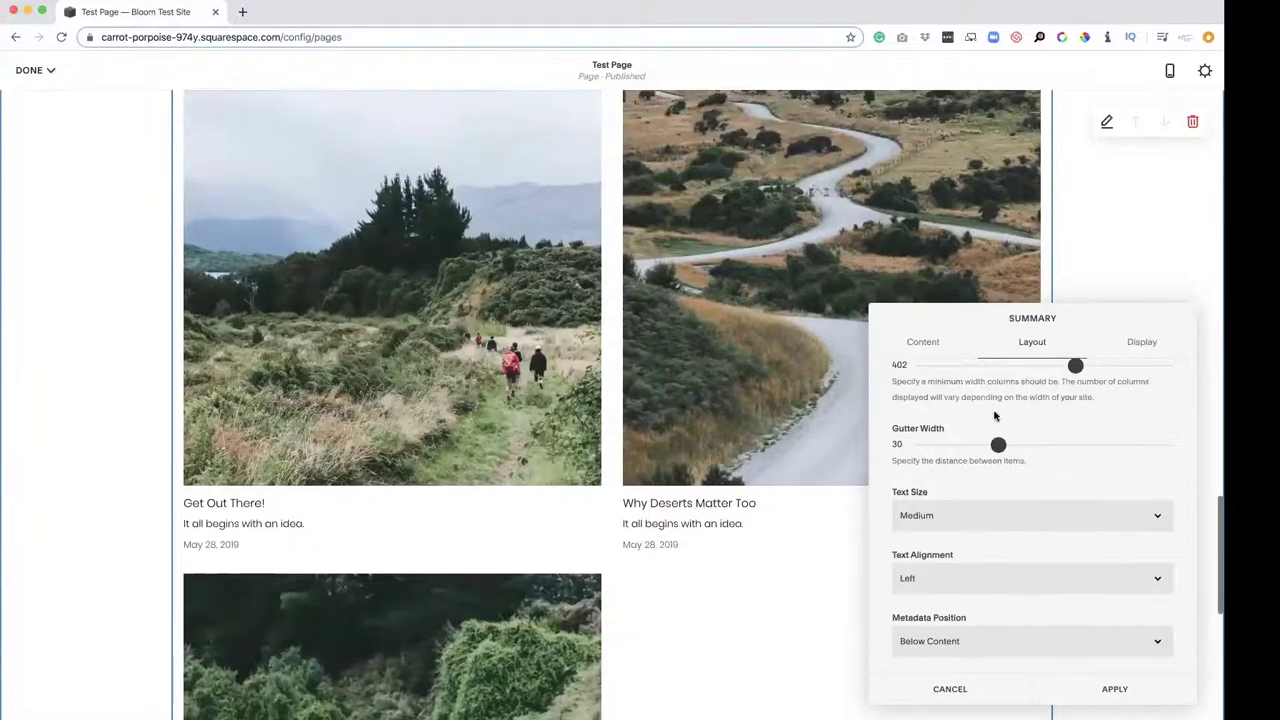
{"action": "scroll", "coordinate": [770, 505], "scroll_direction": "up", "scroll_amount": 1}
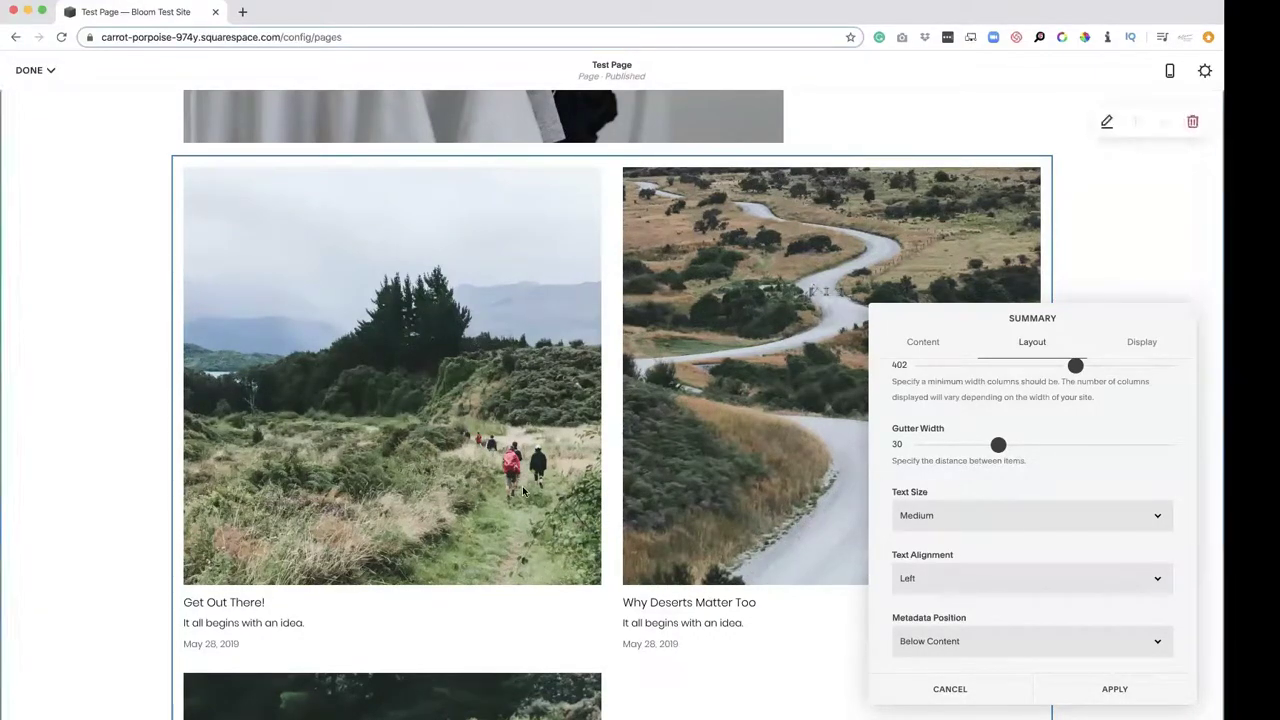
{"action": "scroll", "coordinate": [956, 449], "scroll_direction": "up", "scroll_amount": 4}
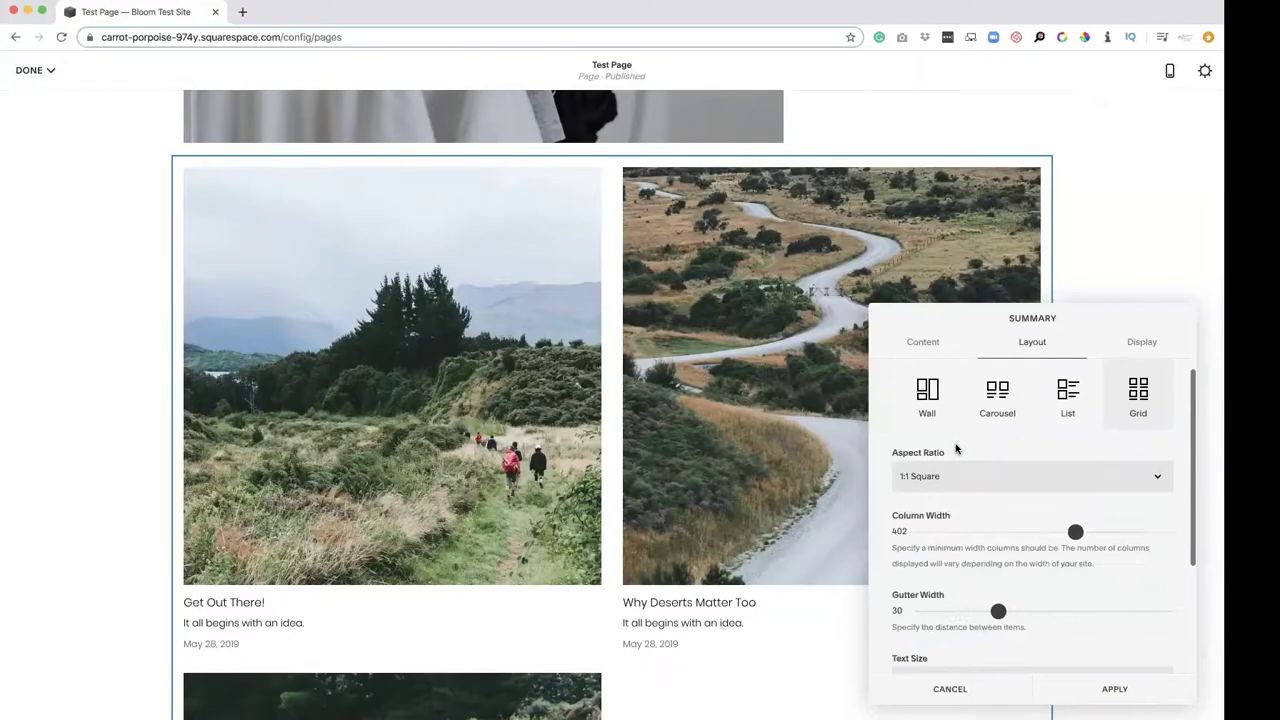
Limit the summary to 2 items, hide the title, thumbnail and excerpt, and set the primary metadata to None
{"action": "left_click", "coordinate": [1160, 347]}
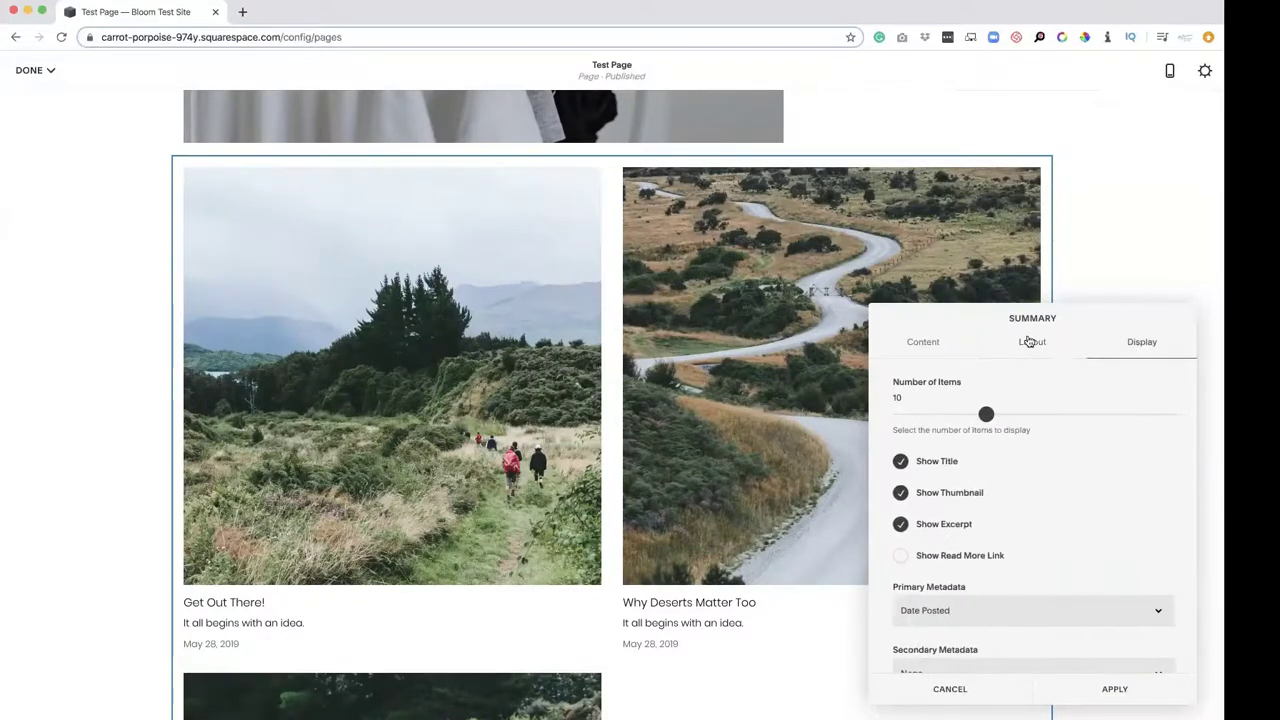
{"action": "left_click_drag", "start_coordinate": [984, 414], "coordinate": [918, 414]}
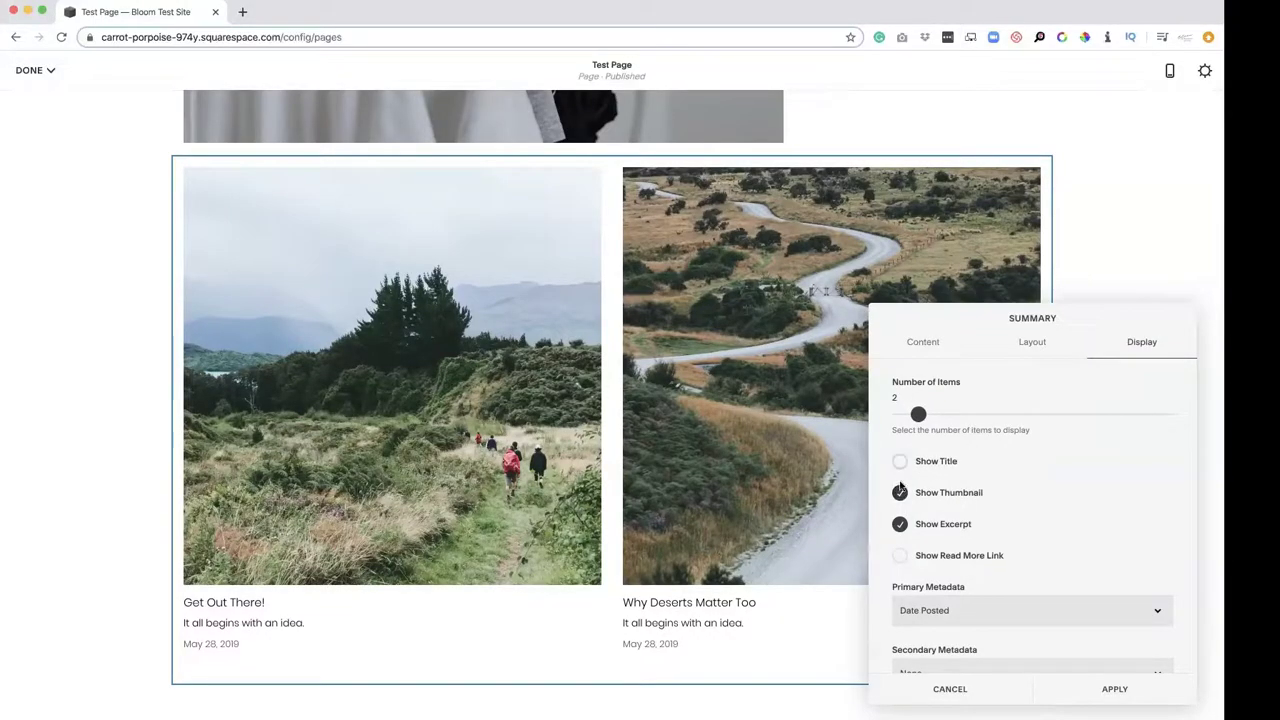
{"action": "left_click", "coordinate": [900, 492]}
{"action": "left_click", "coordinate": [900, 524]}
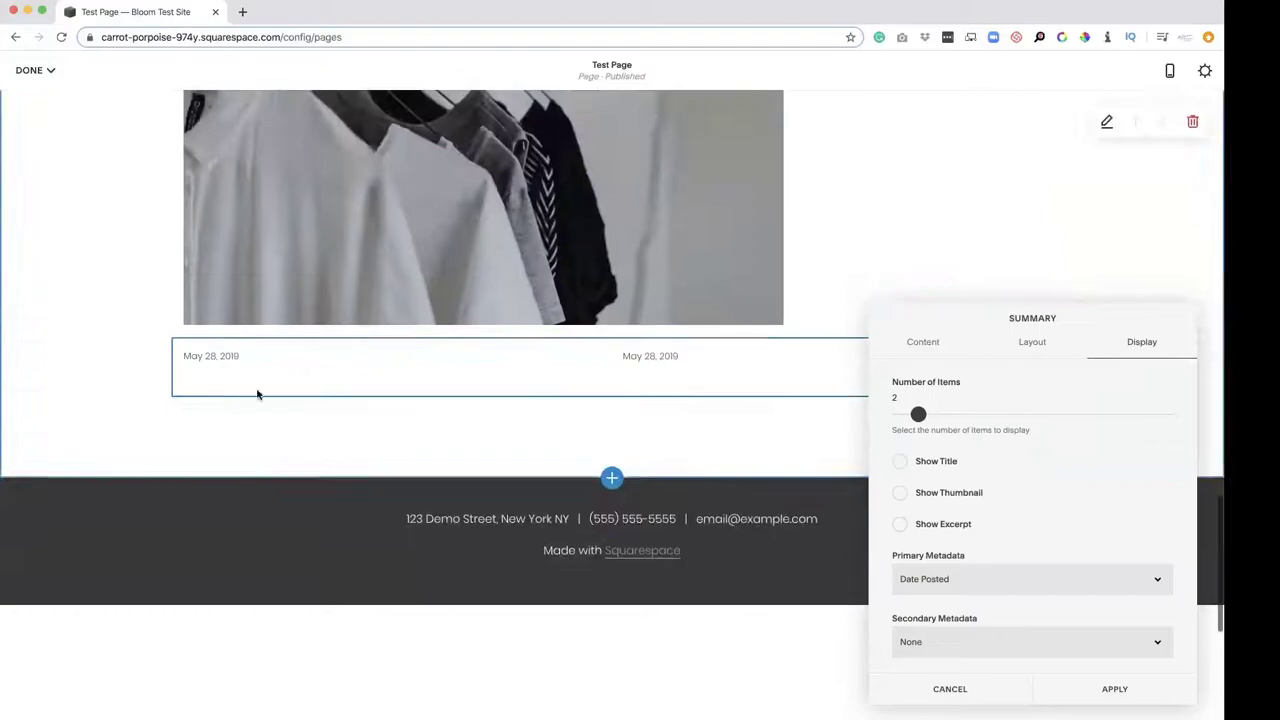
{"action": "left_click", "coordinate": [957, 579]}
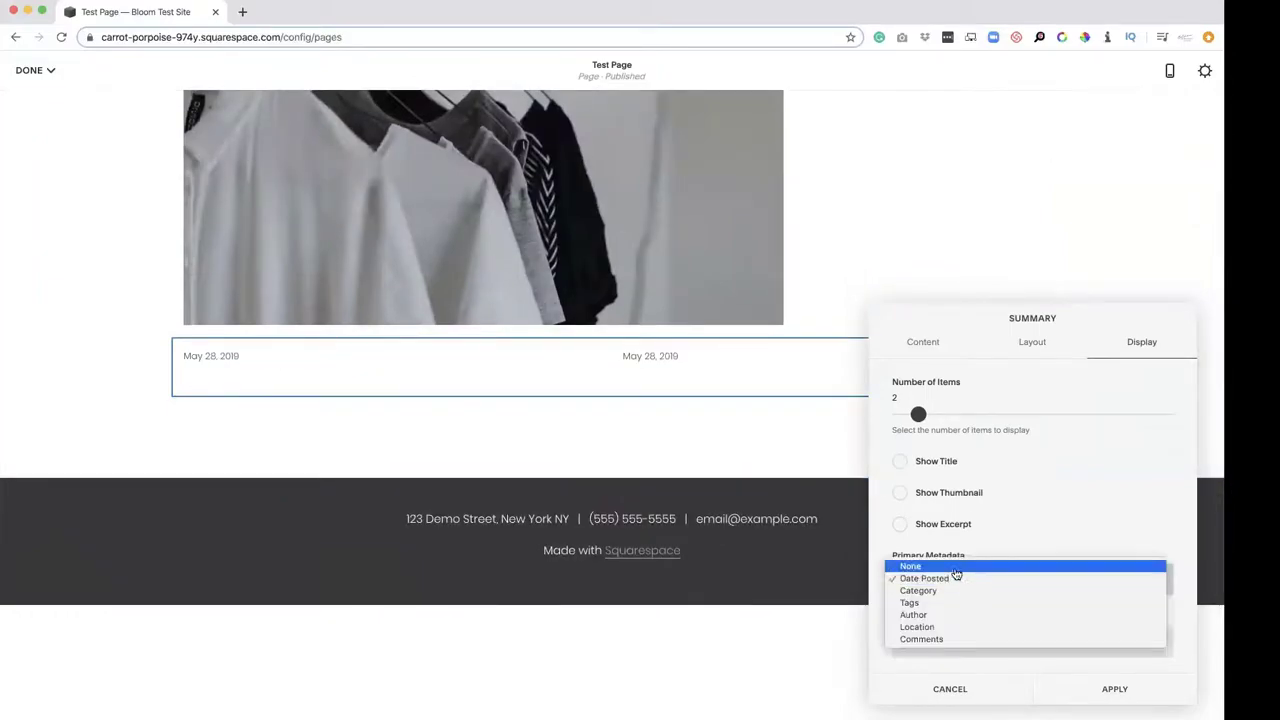
{"action": "left_click", "coordinate": [956, 574]}
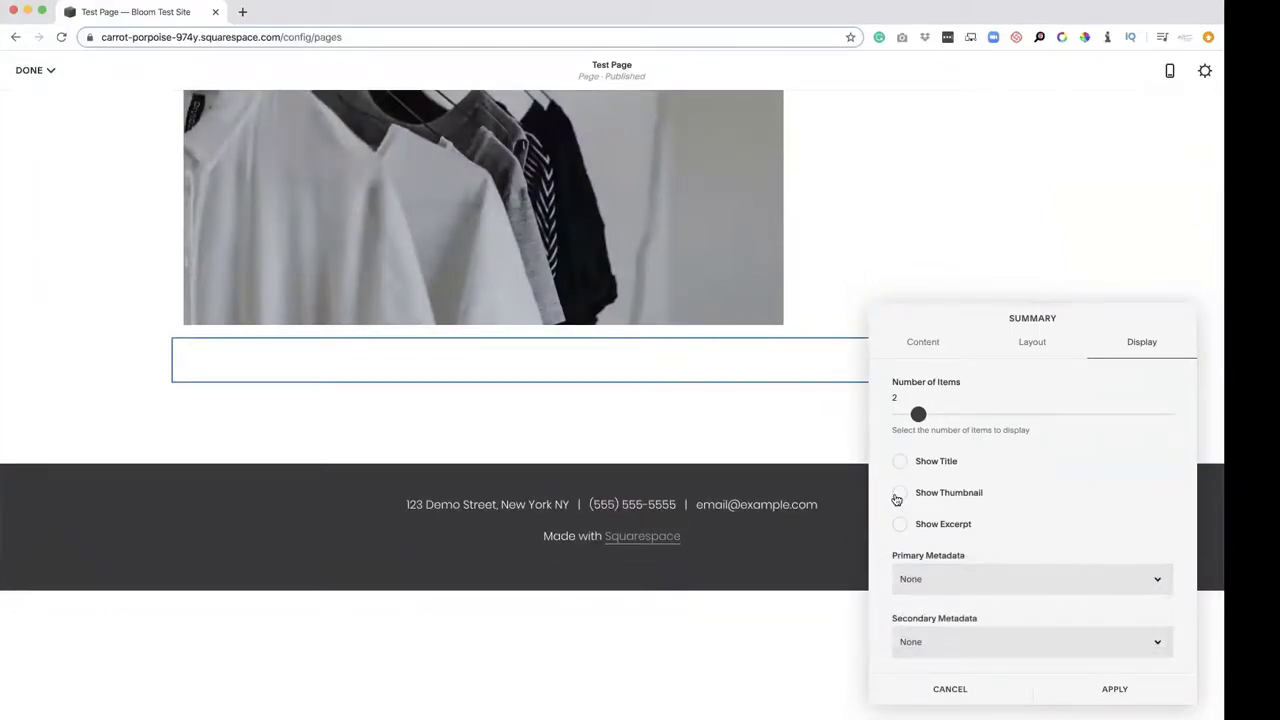
Turn the summary's thumbnail and title back on, and try showing the excerpt before hiding it again
{"action": "scroll", "coordinate": [910, 460], "scroll_direction": "down", "scroll_amount": 3}
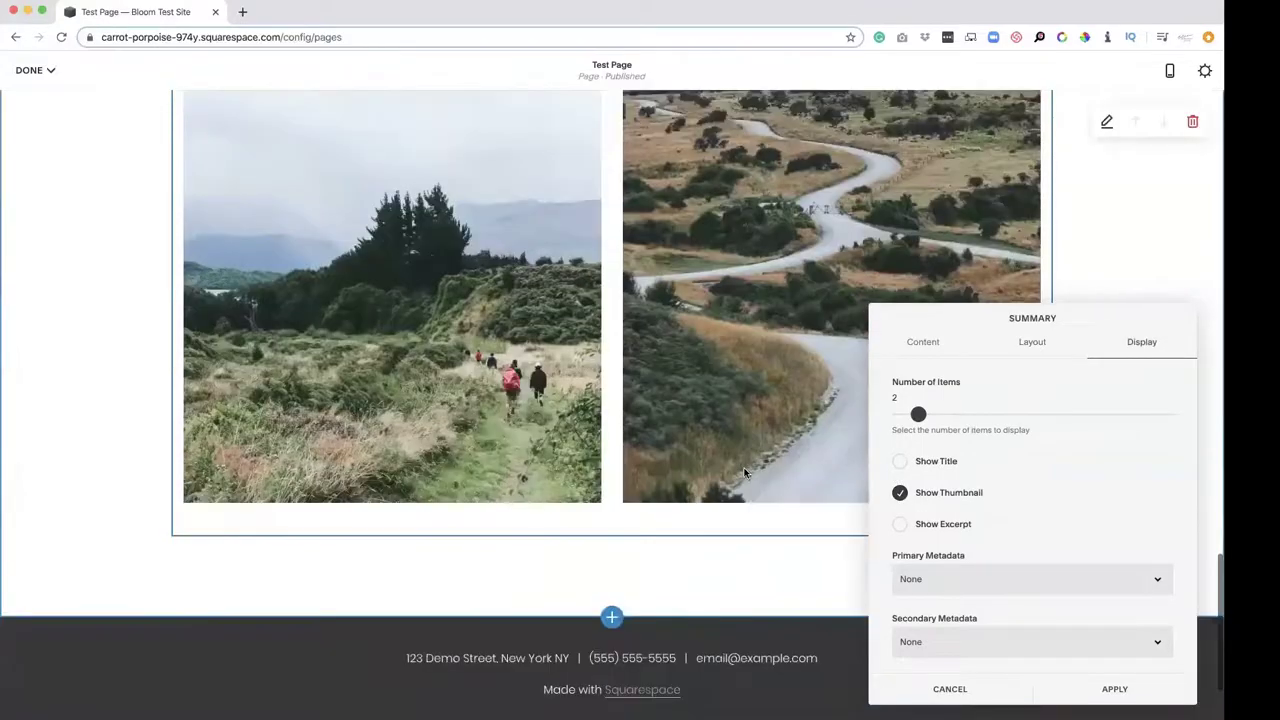
{"action": "left_click", "coordinate": [900, 461]}
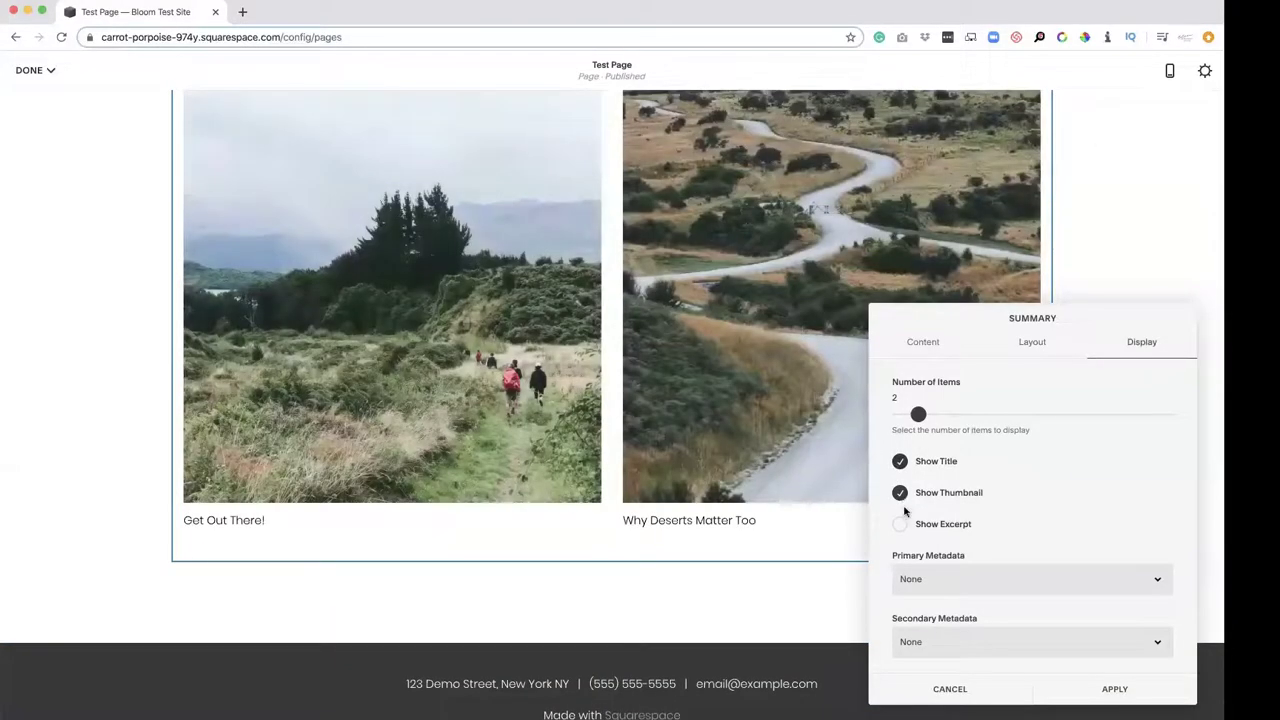
{"action": "left_click", "coordinate": [901, 527]}
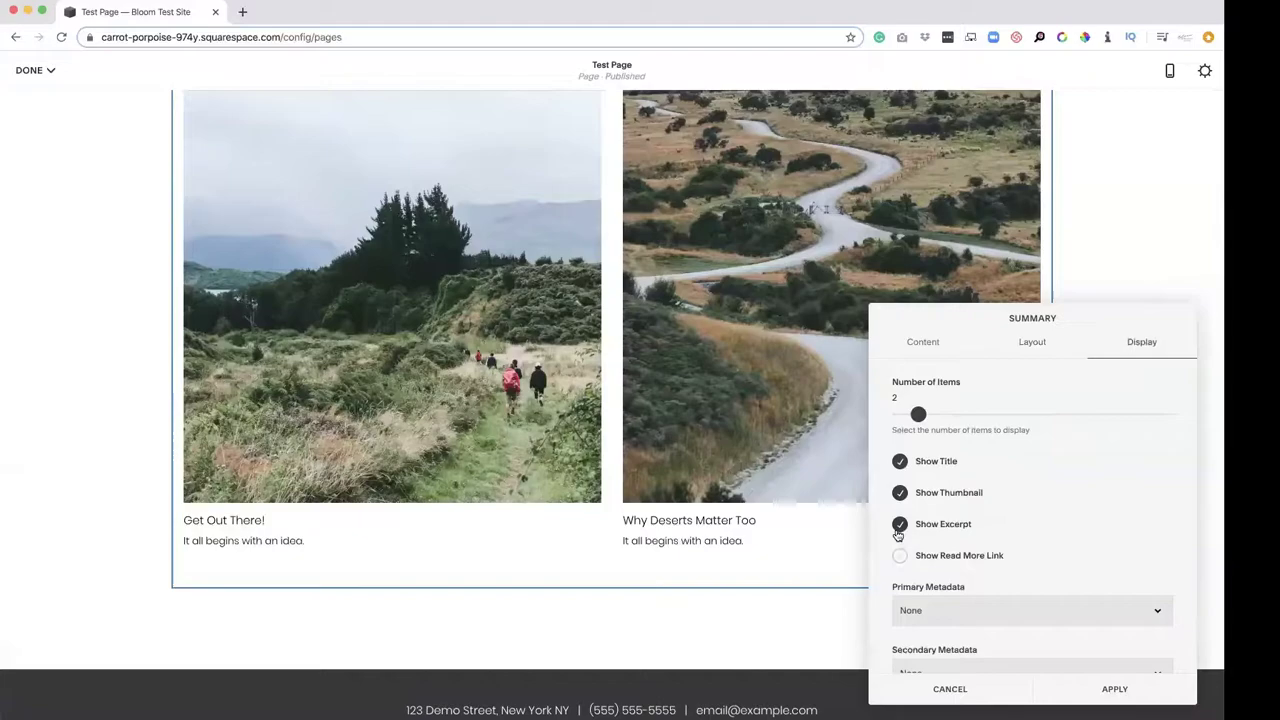
{"action": "left_click", "coordinate": [899, 530]}
View the primary and secondary metadata choices for the summary, leaving both set to None
{"action": "scroll", "coordinate": [936, 566], "scroll_direction": "down", "scroll_amount": 3}
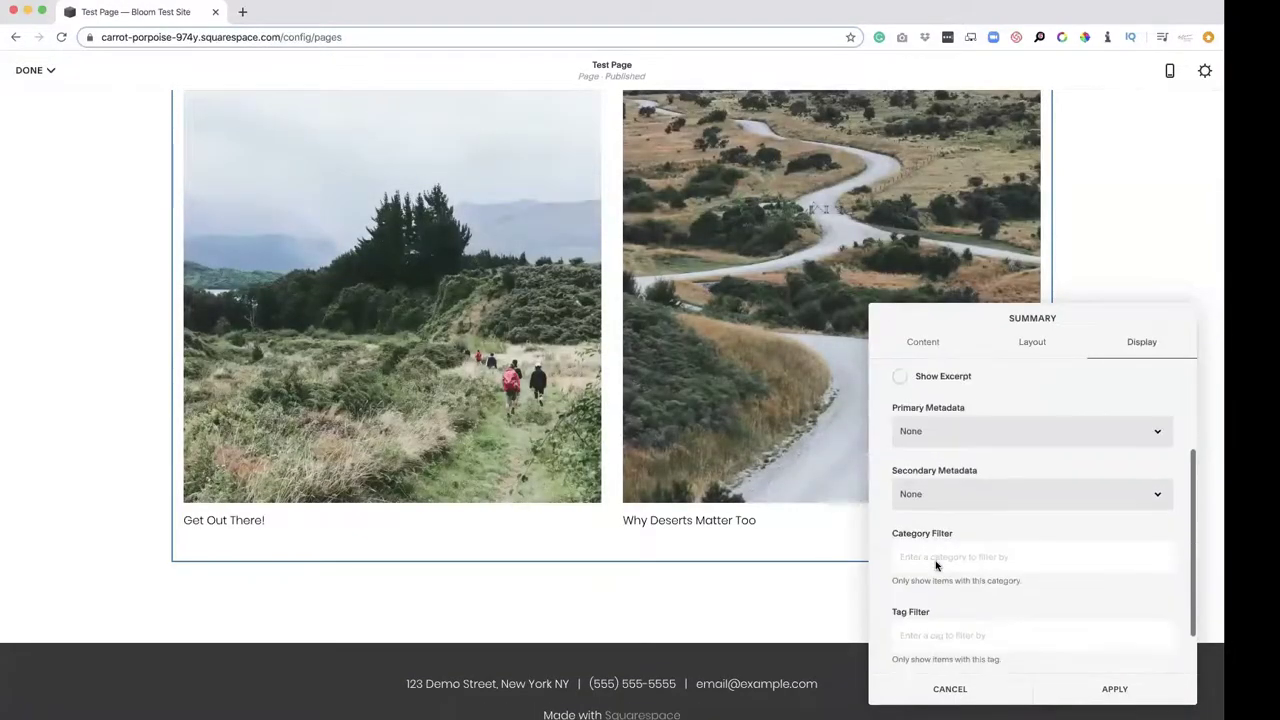
{"action": "scroll", "coordinate": [936, 566], "scroll_direction": "down", "scroll_amount": 1}
{"action": "left_click", "coordinate": [937, 405]}
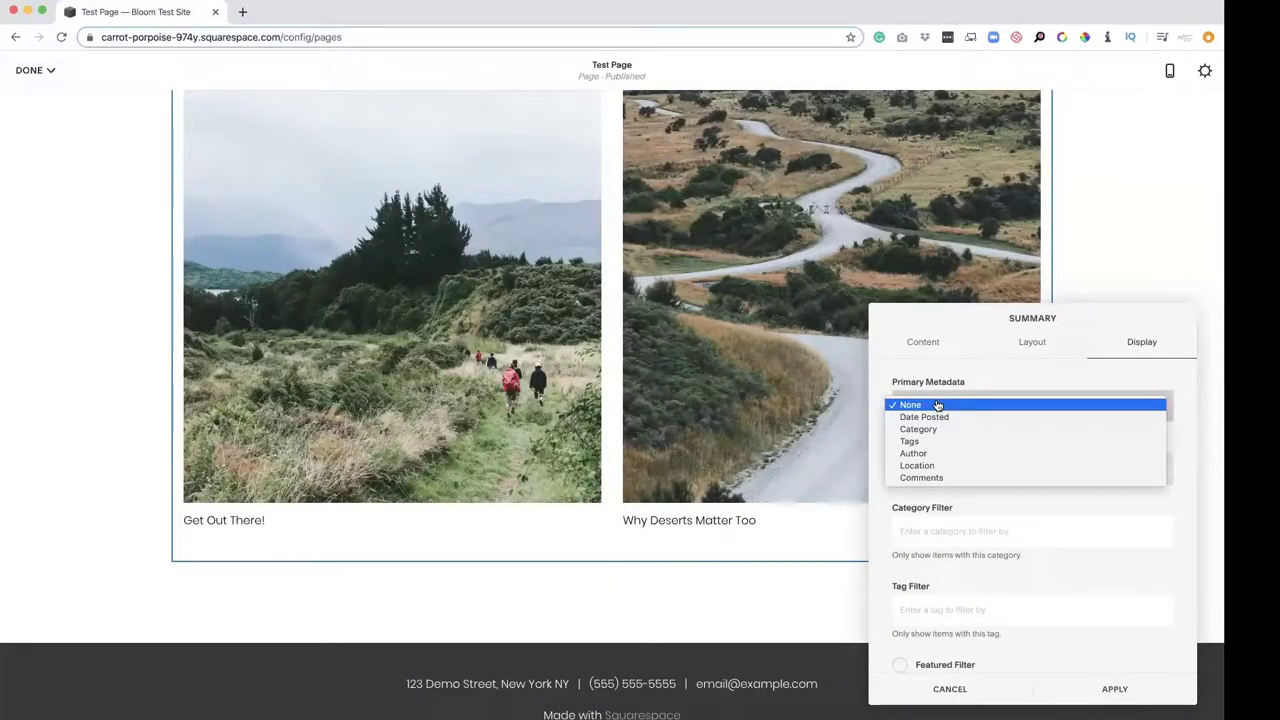
{"action": "left_click", "coordinate": [971, 514]}
{"action": "left_click", "coordinate": [951, 466]}
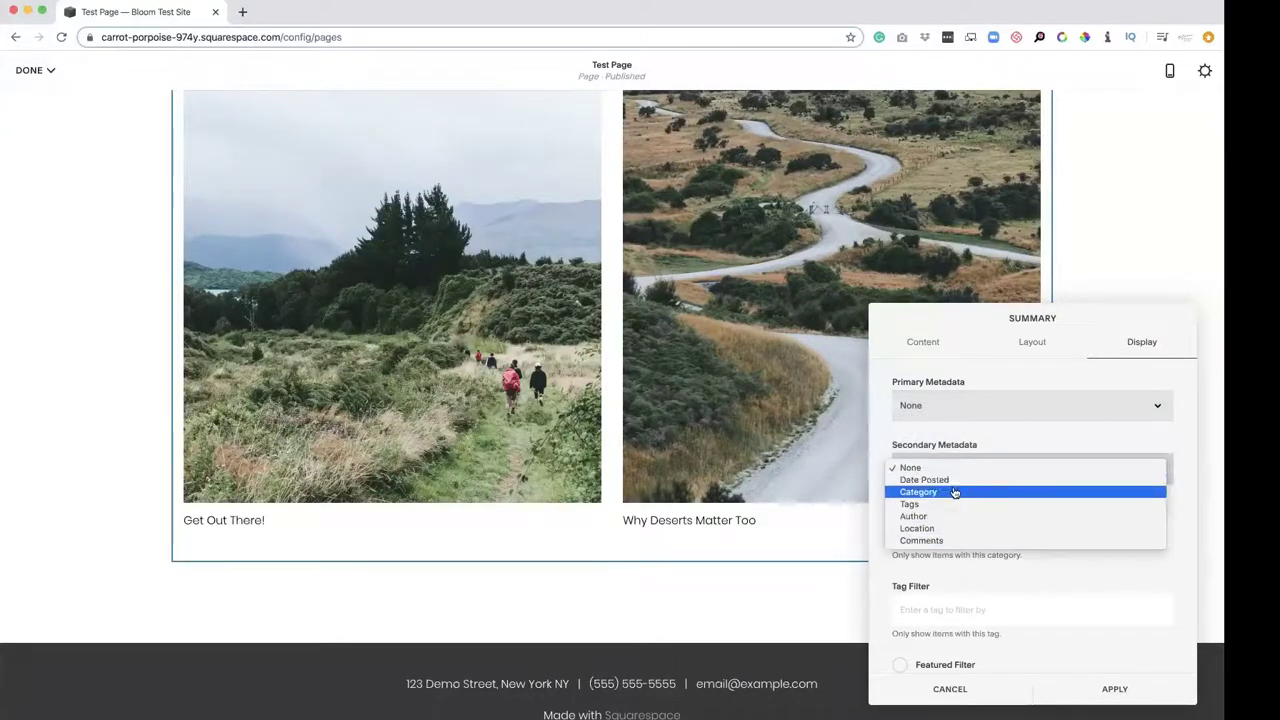
{"action": "left_click", "coordinate": [879, 528]}
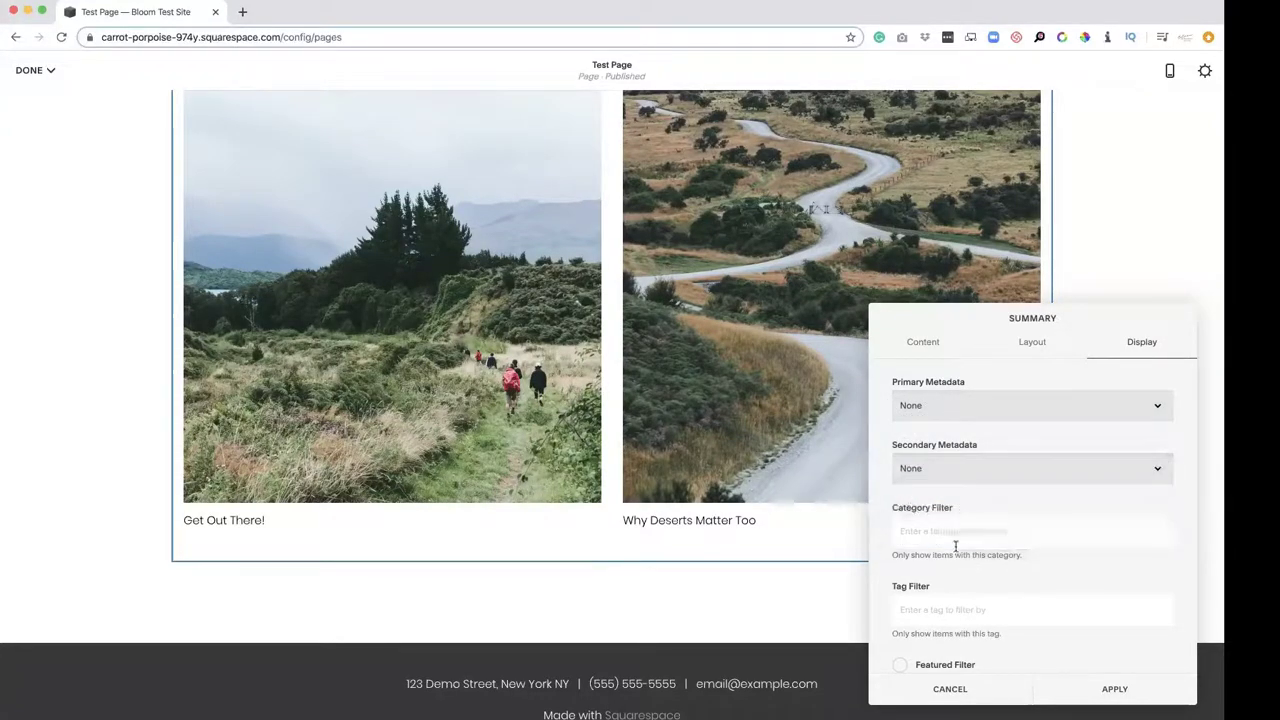
Look over the summary's category, tag and featured filters, leave them unset, close the summary settings and save the test page
{"action": "scroll", "coordinate": [955, 545], "scroll_direction": "down", "scroll_amount": 1}
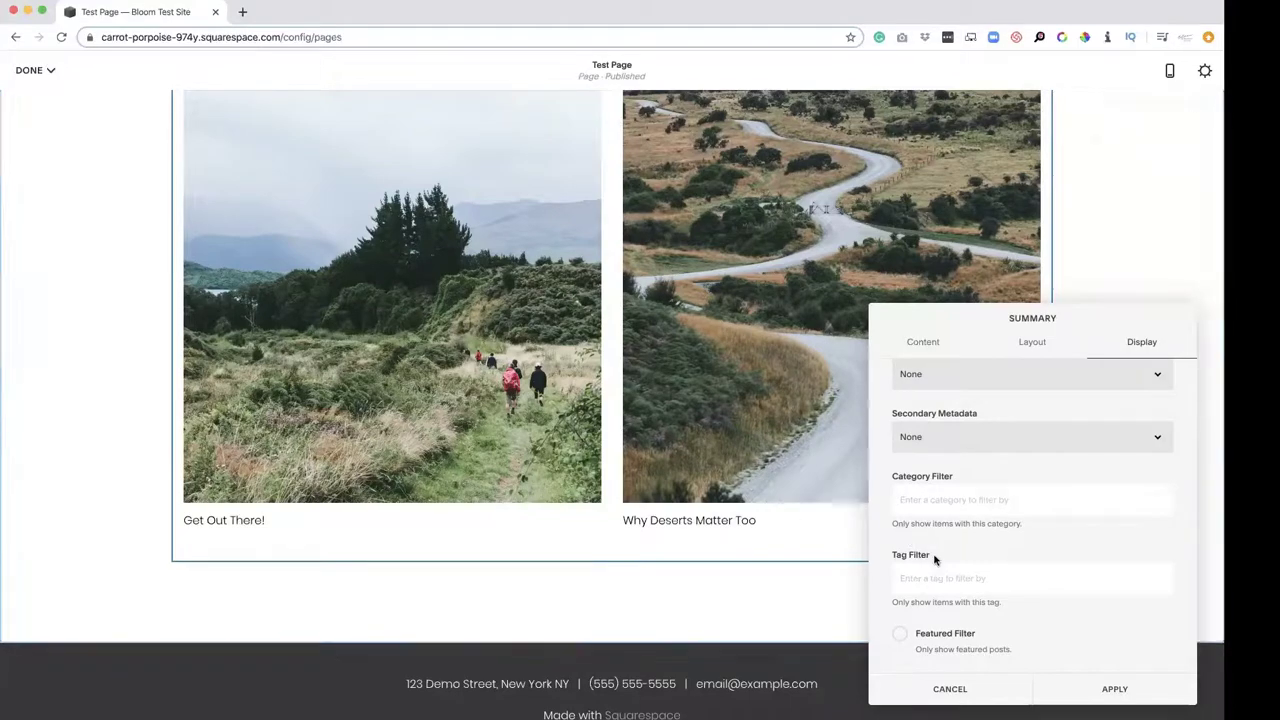
{"action": "left_click", "coordinate": [927, 503]}
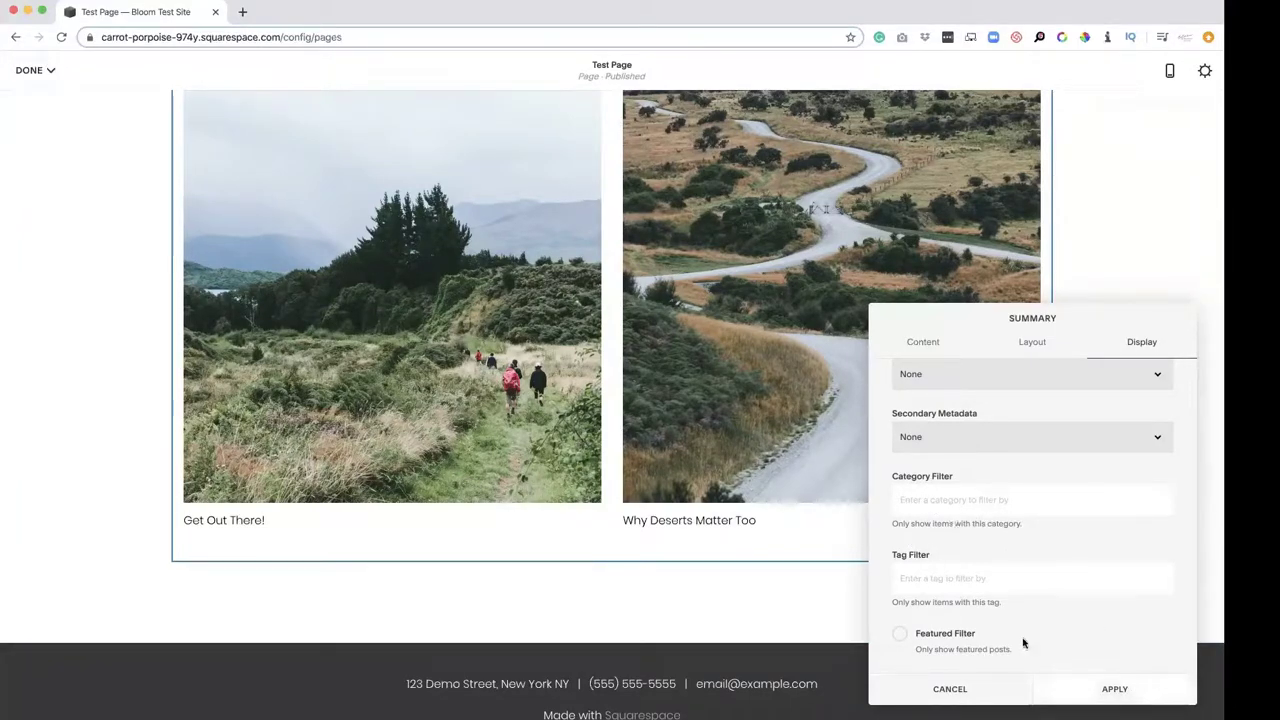
{"action": "left_click", "coordinate": [950, 689]}
{"action": "left_click", "coordinate": [35, 72]}
{"action": "left_click", "coordinate": [36, 98]}
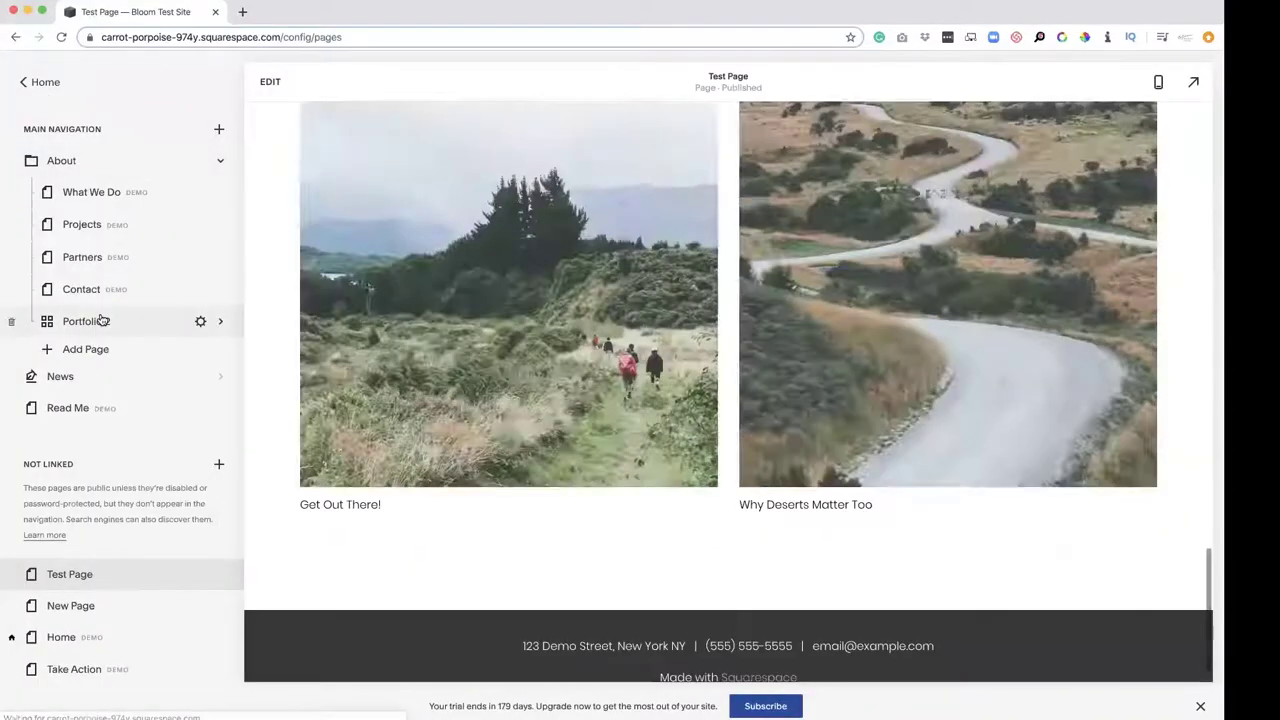
Open the Portfolio 2 collection and briefly open the settings of its Project One item
{"action": "left_click", "coordinate": [100, 321]}
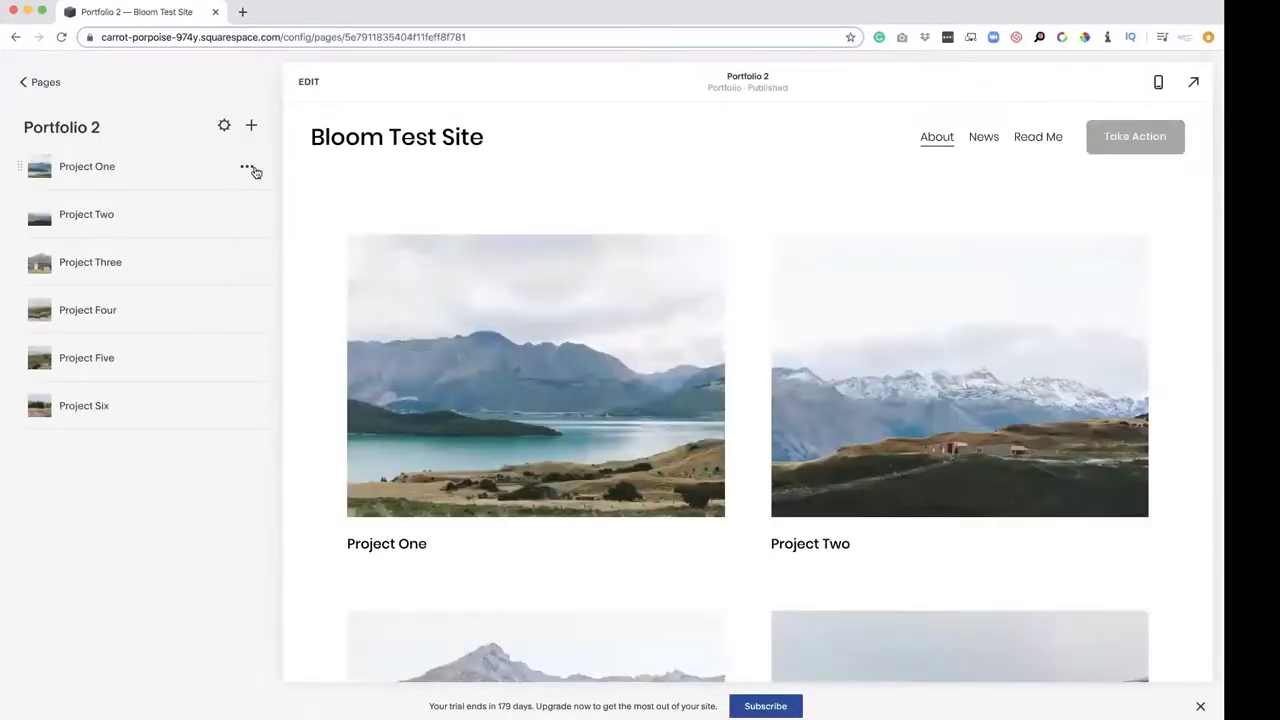
{"action": "left_click", "coordinate": [246, 168]}
{"action": "left_click", "coordinate": [246, 196]}
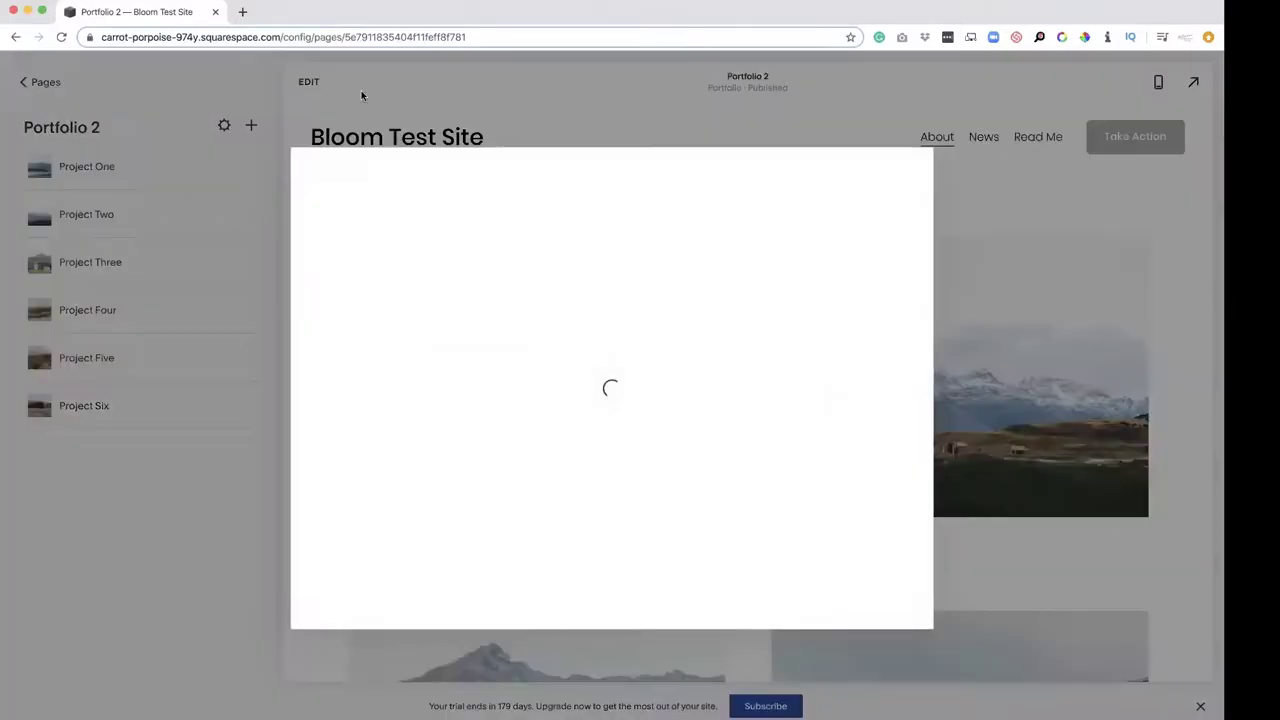
{"action": "left_click", "coordinate": [319, 173]}
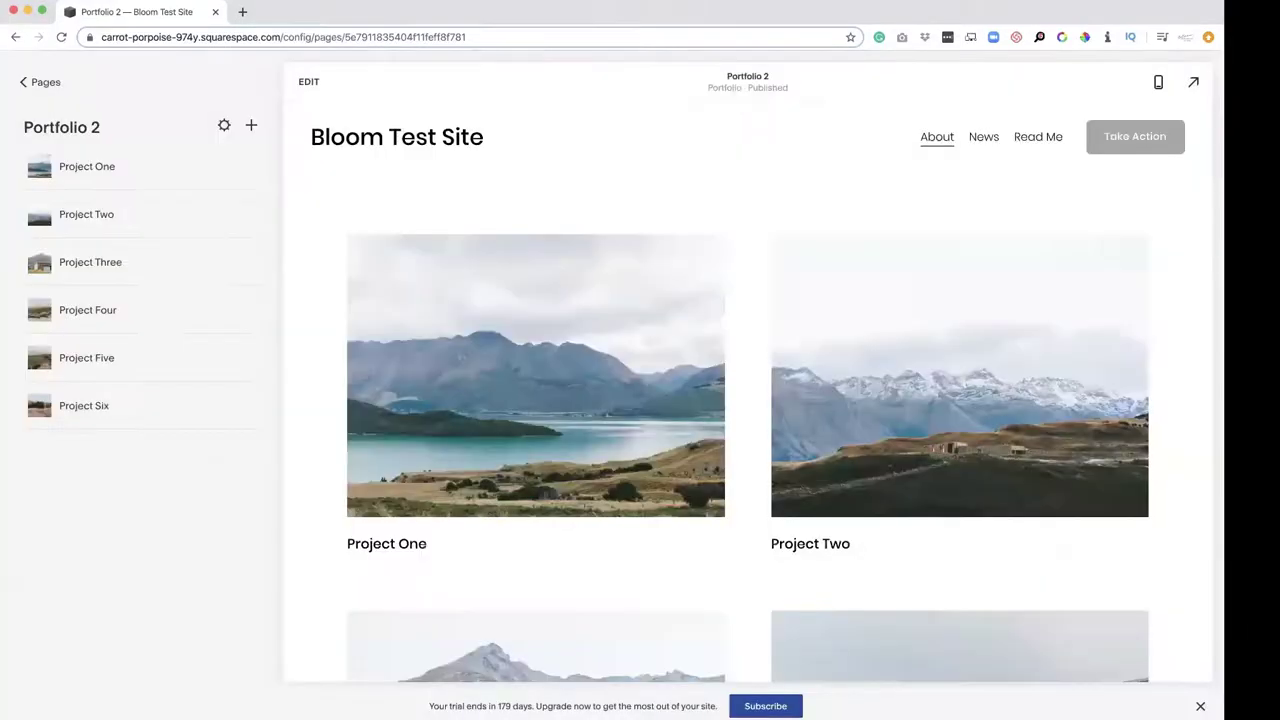
Open the Project One page in edit mode, review its general project settings, and exit without changes
{"action": "left_click", "coordinate": [445, 298]}
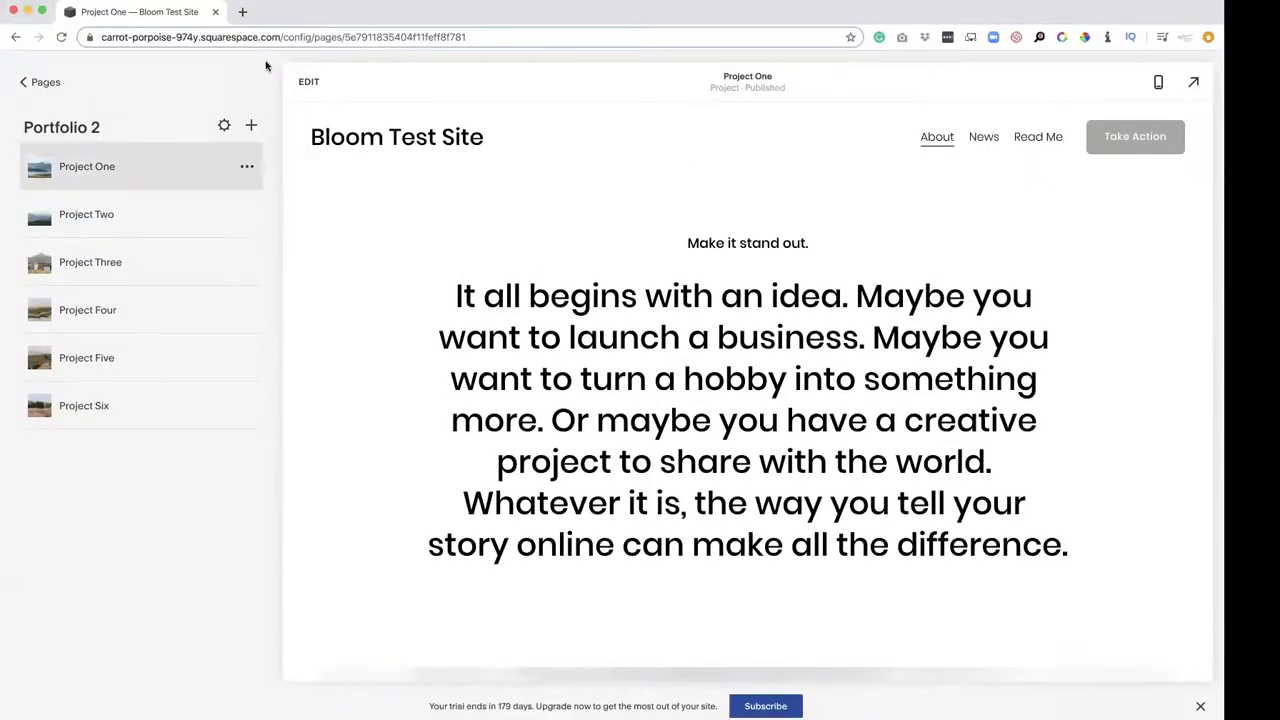
{"action": "left_click", "coordinate": [306, 81]}
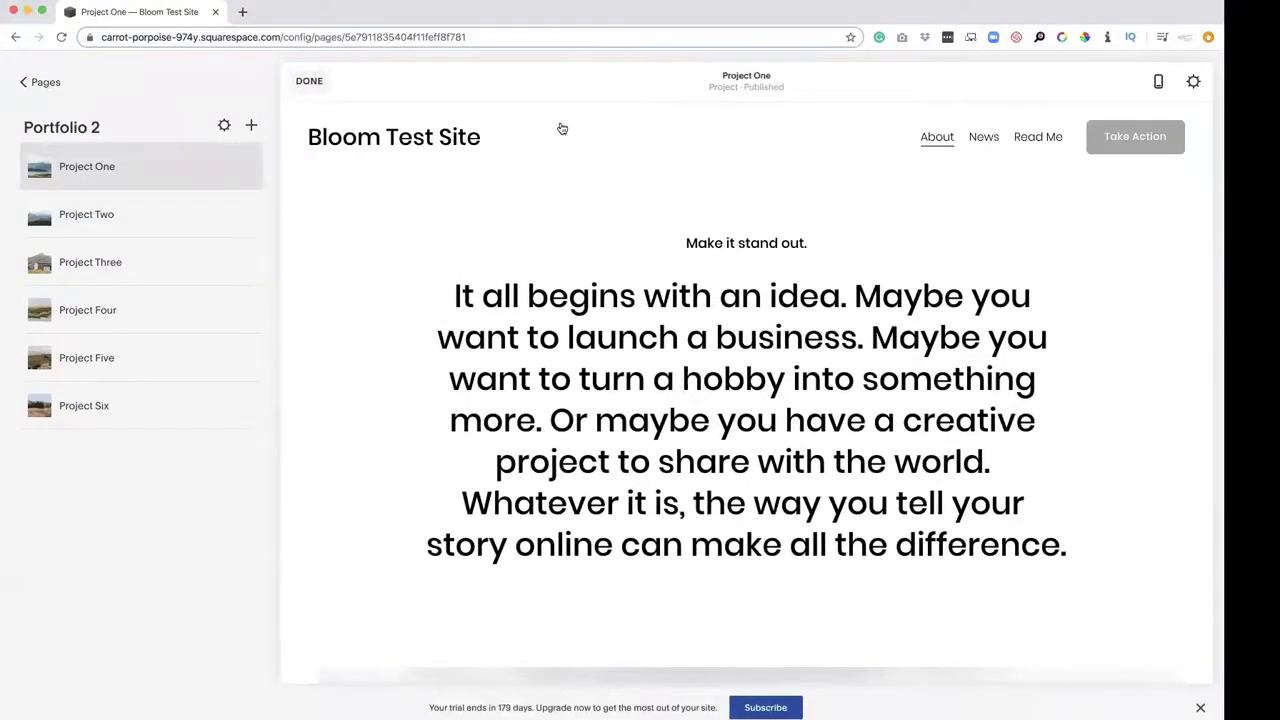
{"action": "left_click", "coordinate": [1204, 72]}
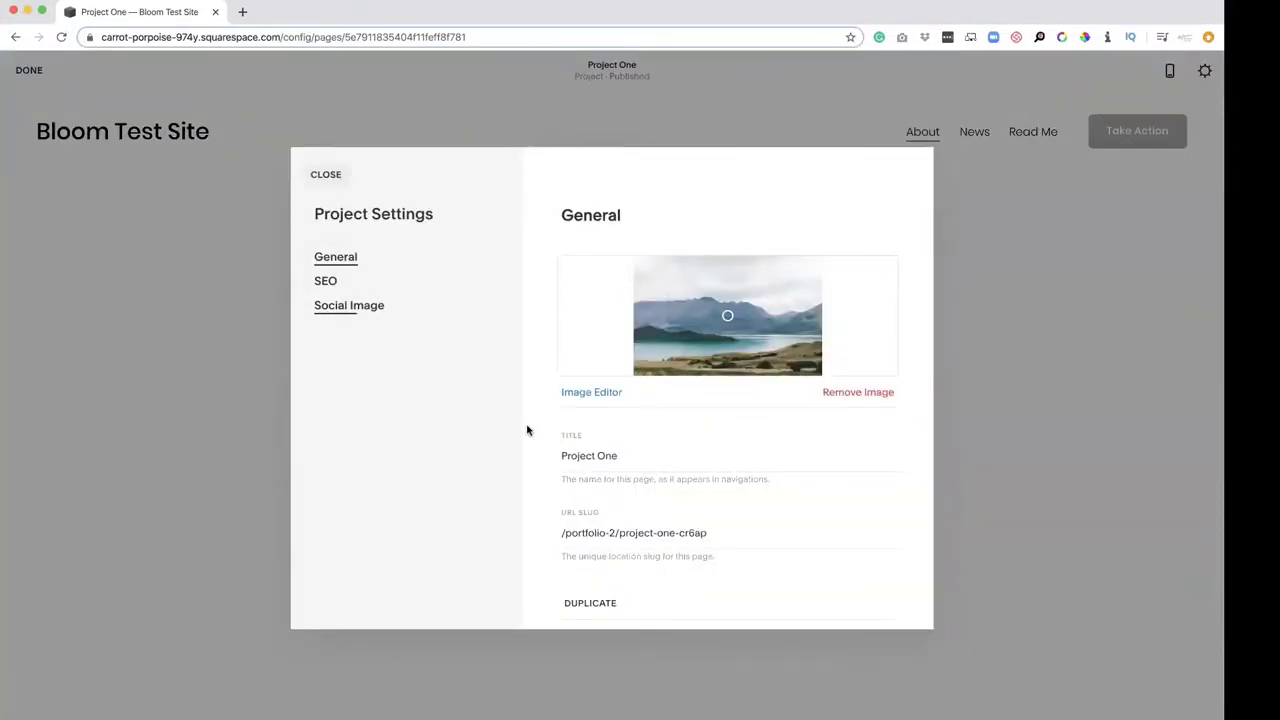
{"action": "scroll", "coordinate": [527, 430], "scroll_direction": "down", "scroll_amount": 1}
{"action": "left_click", "coordinate": [334, 182]}
{"action": "left_click", "coordinate": [36, 71]}
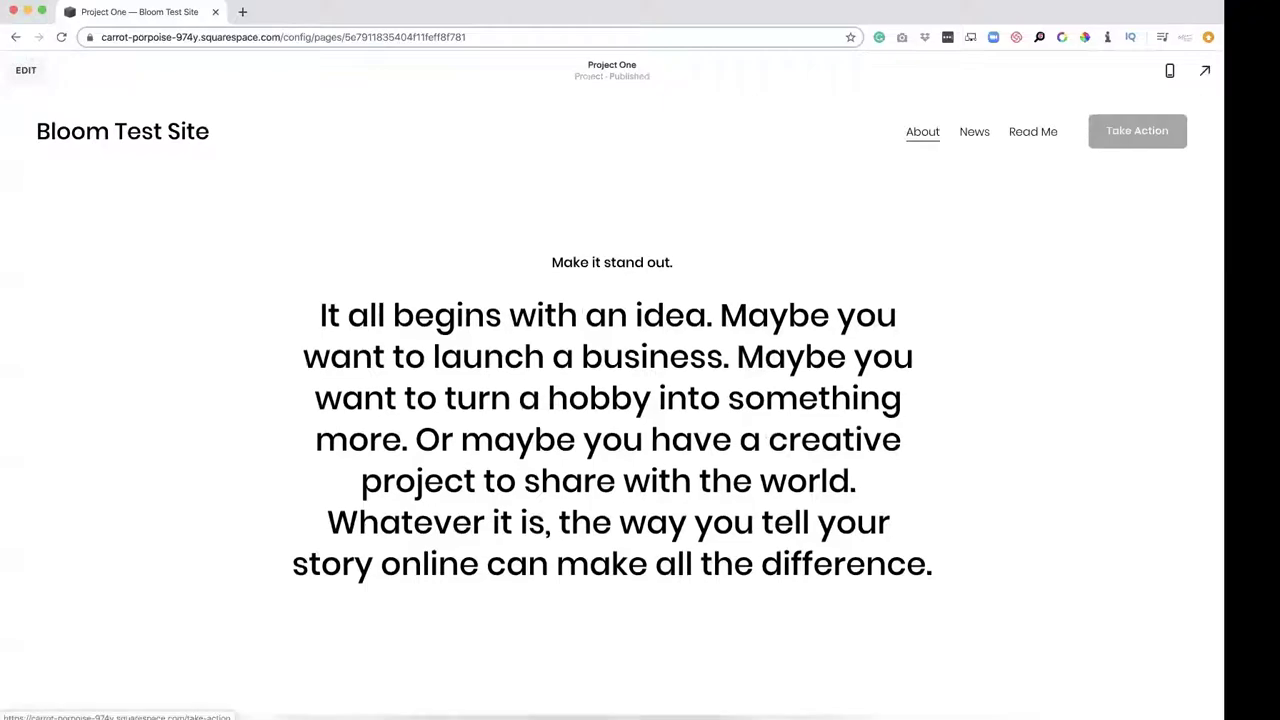
Open the "Get Out There!" post from the main-navigation News blog for editing and show its post settings
{"action": "left_click", "coordinate": [46, 82]}
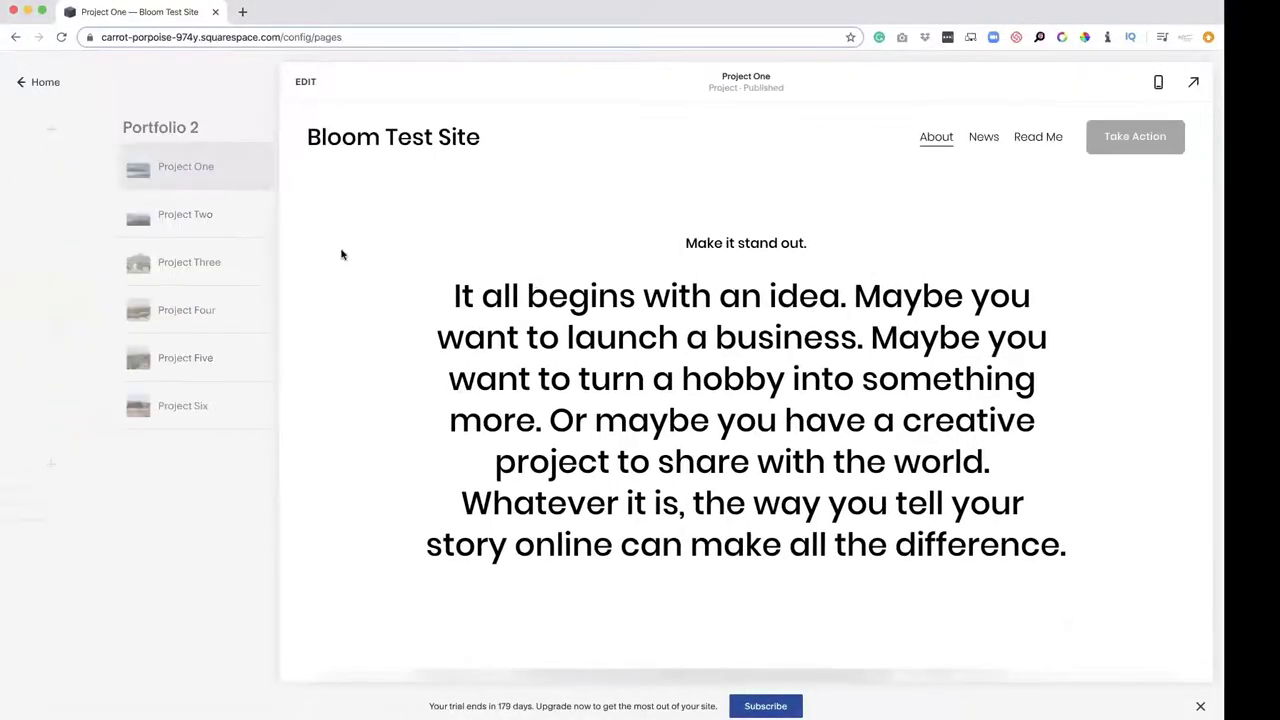
{"action": "scroll", "coordinate": [139, 364], "scroll_direction": "down", "scroll_amount": 1}
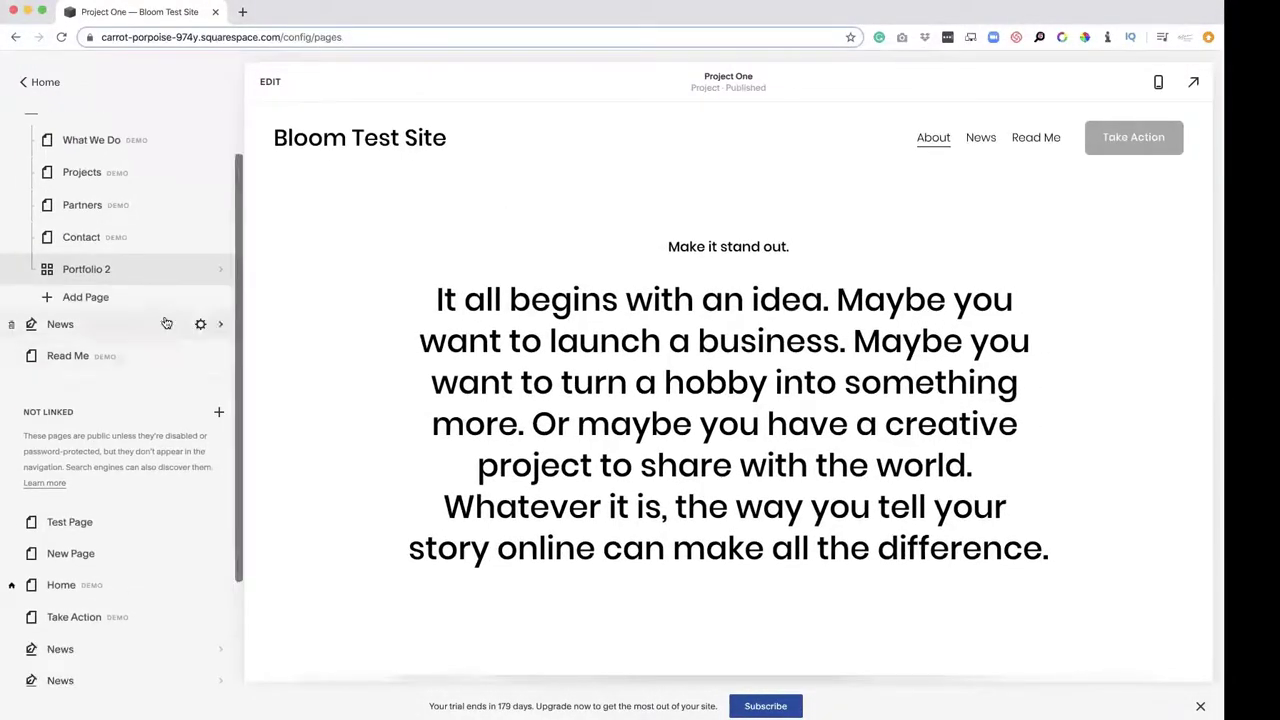
{"action": "left_click", "coordinate": [220, 323]}
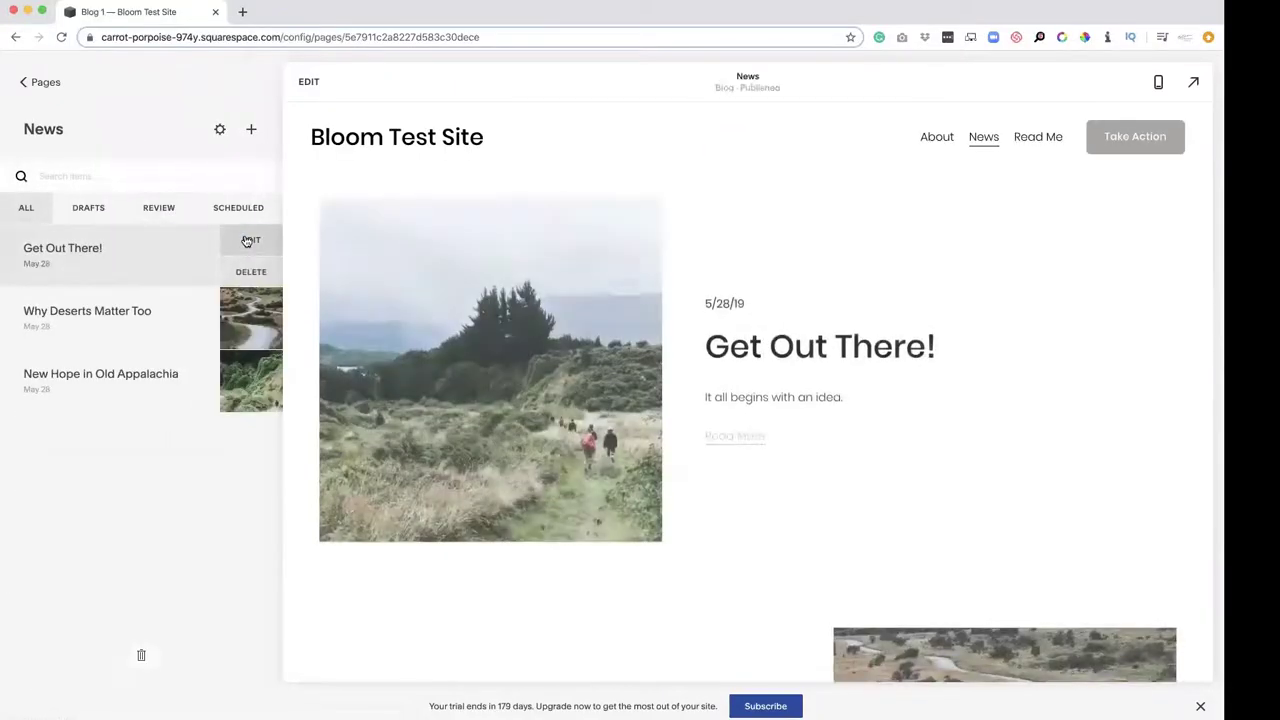
{"action": "left_click", "coordinate": [240, 248]}
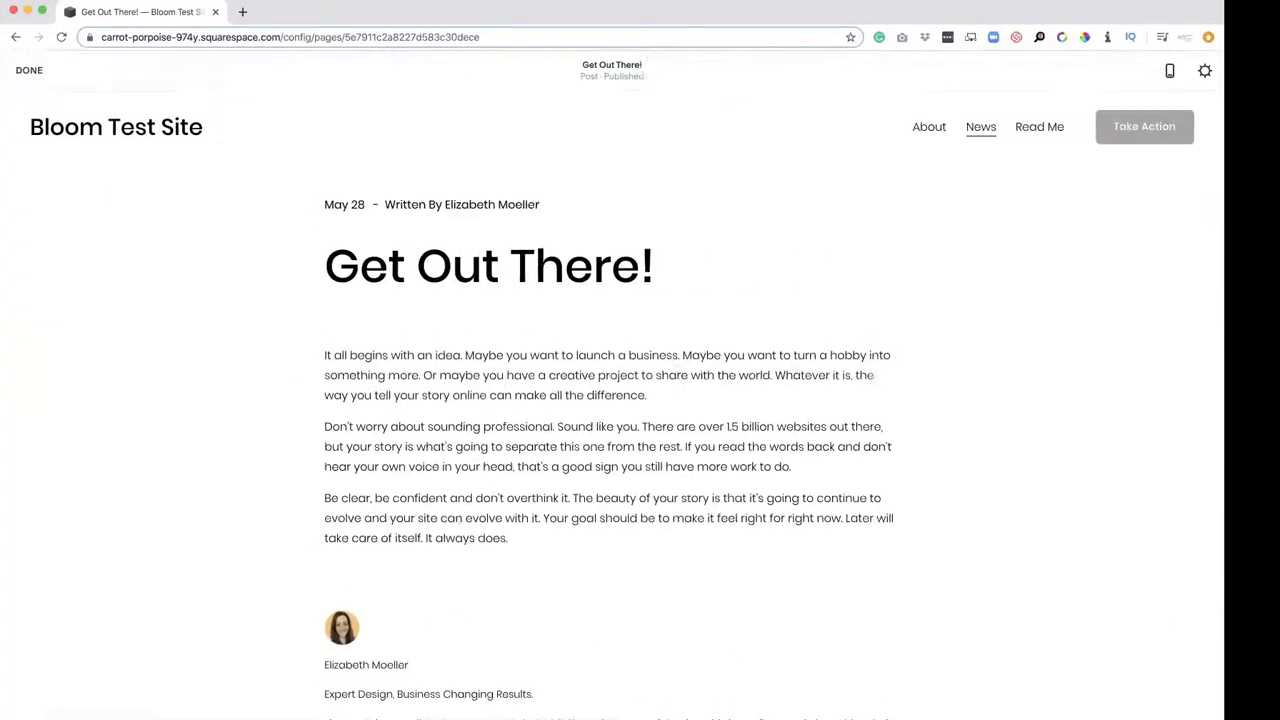
{"action": "left_click", "coordinate": [1205, 72]}
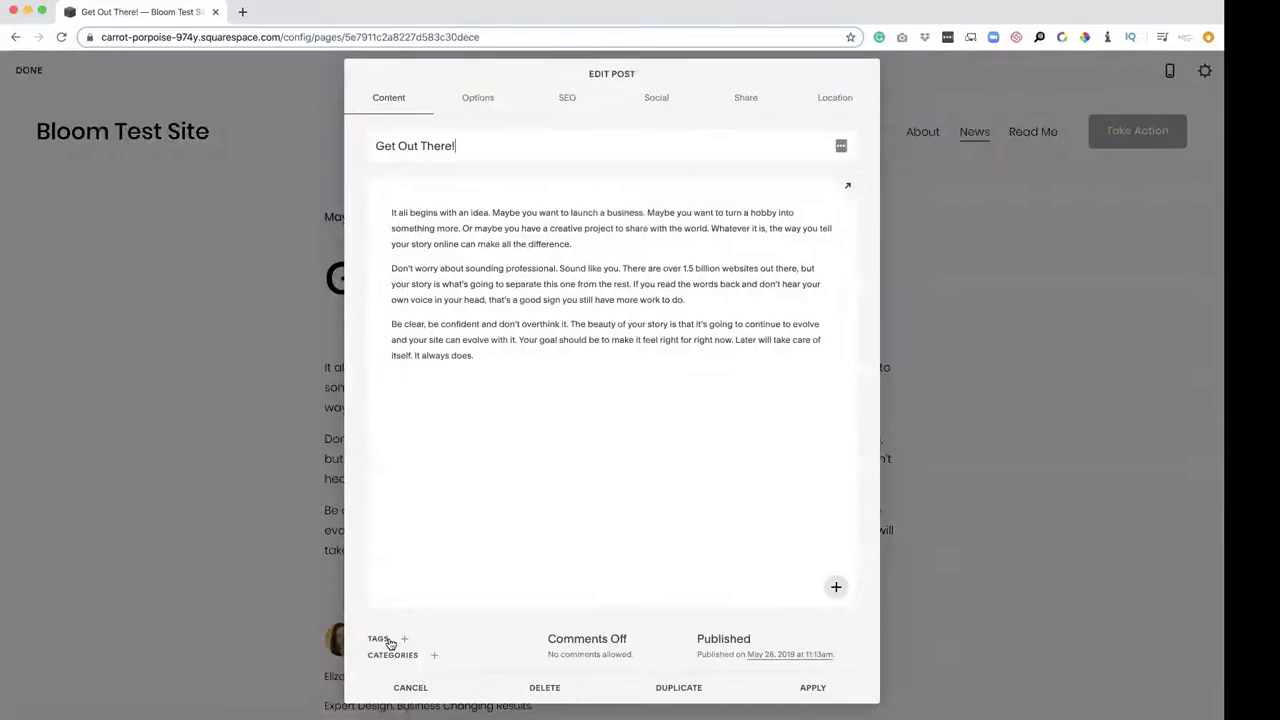
Create the category "Most Read" on the "Get Out There!" post, apply it and save the post
{"action": "left_click", "coordinate": [435, 655]}
{"action": "left_click", "coordinate": [464, 625]}
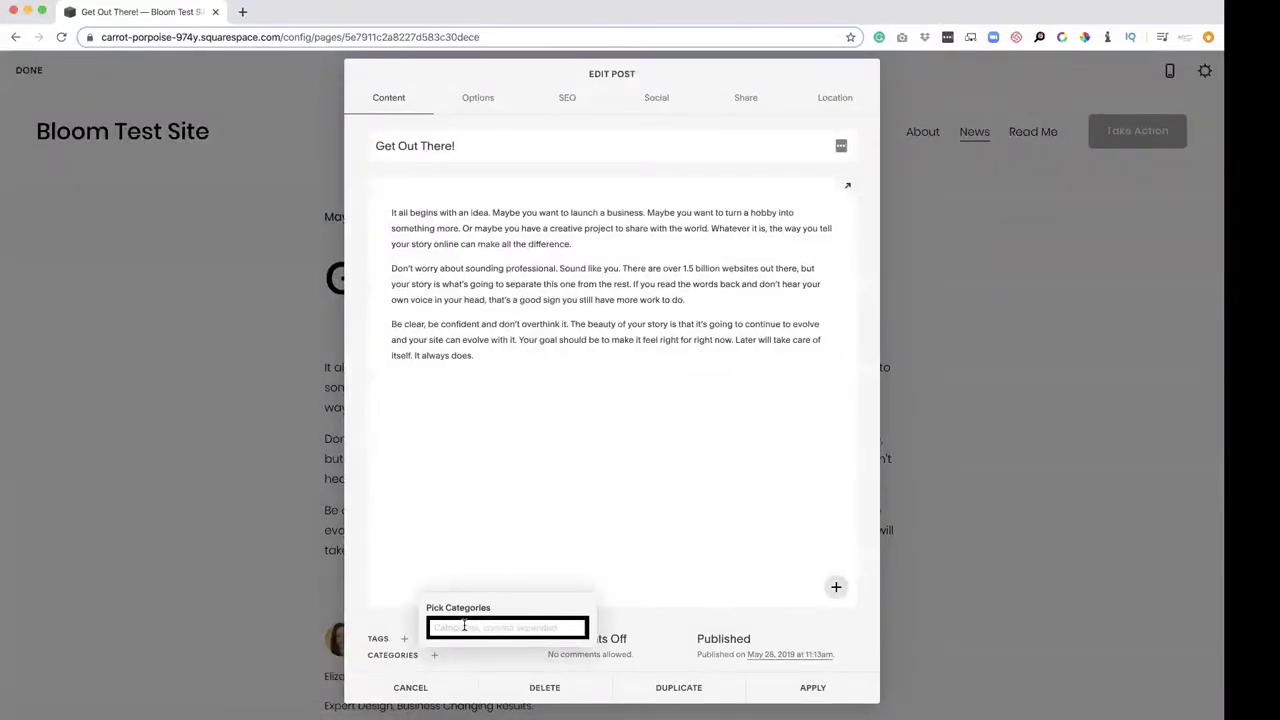
{"action": "type", "text": "Most Read"}
{"action": "key", "text": "Return"}
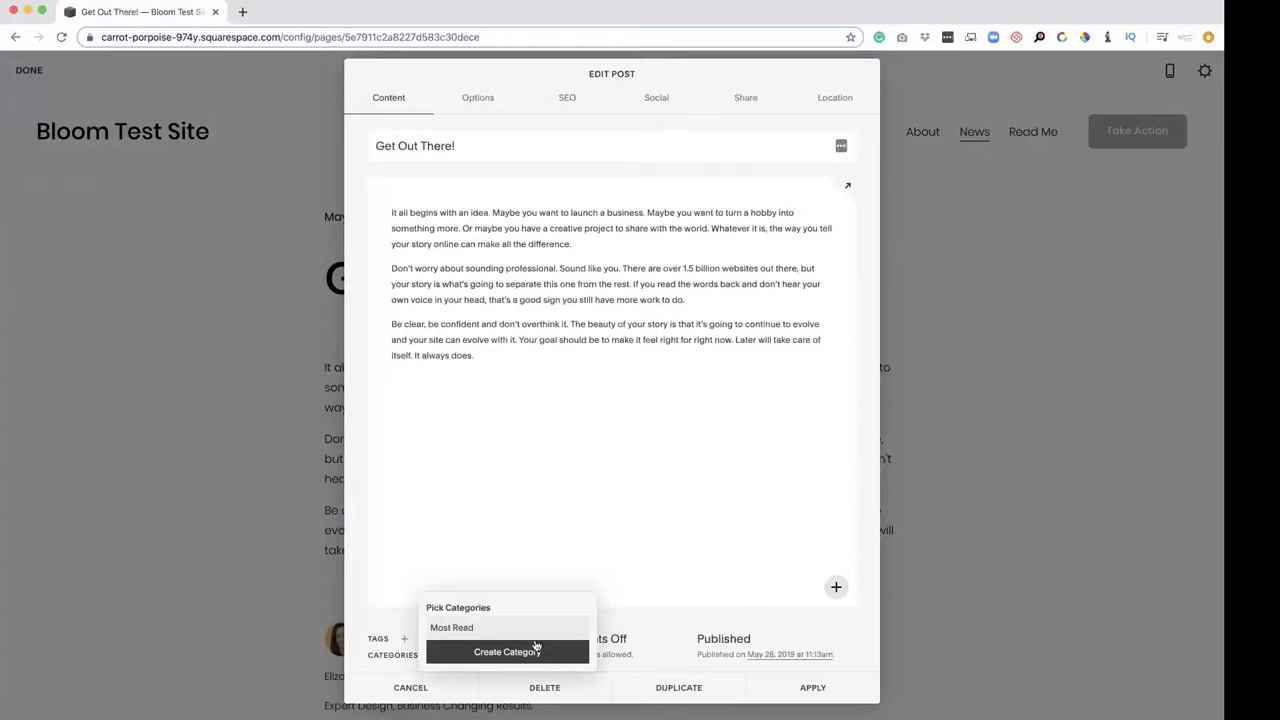
{"action": "left_click", "coordinate": [426, 636]}
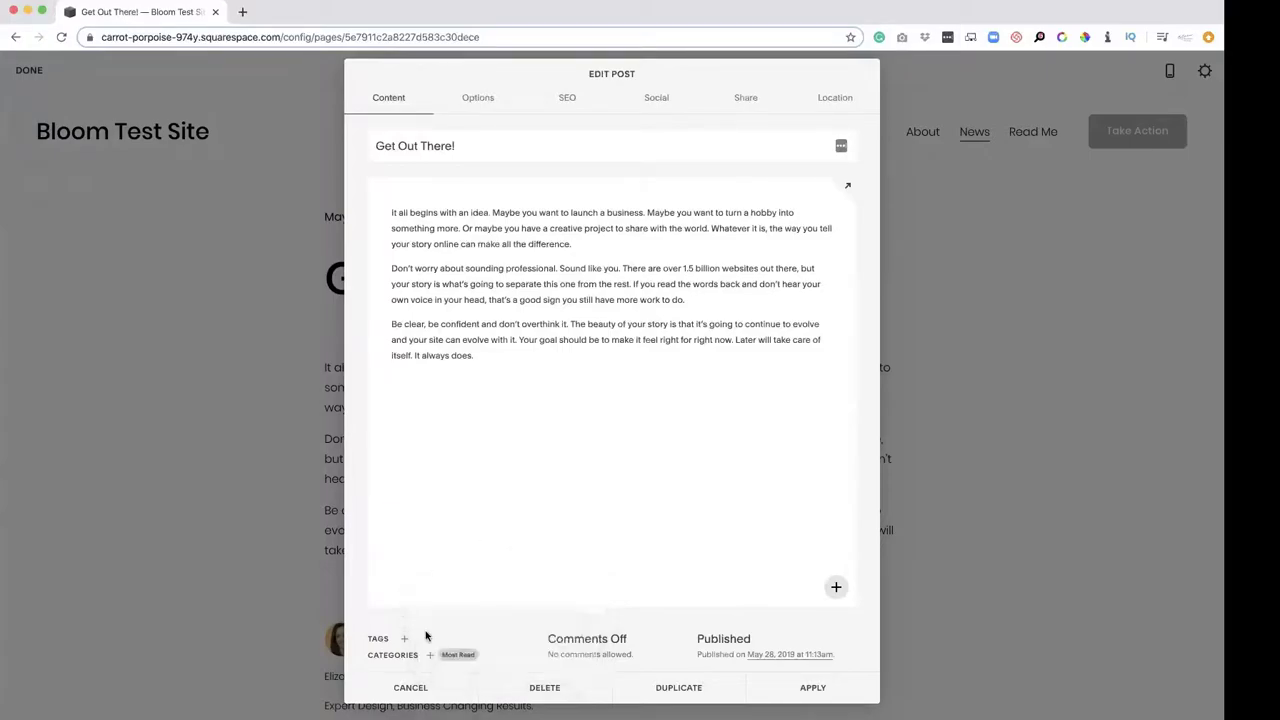
{"action": "left_click", "coordinate": [811, 689]}
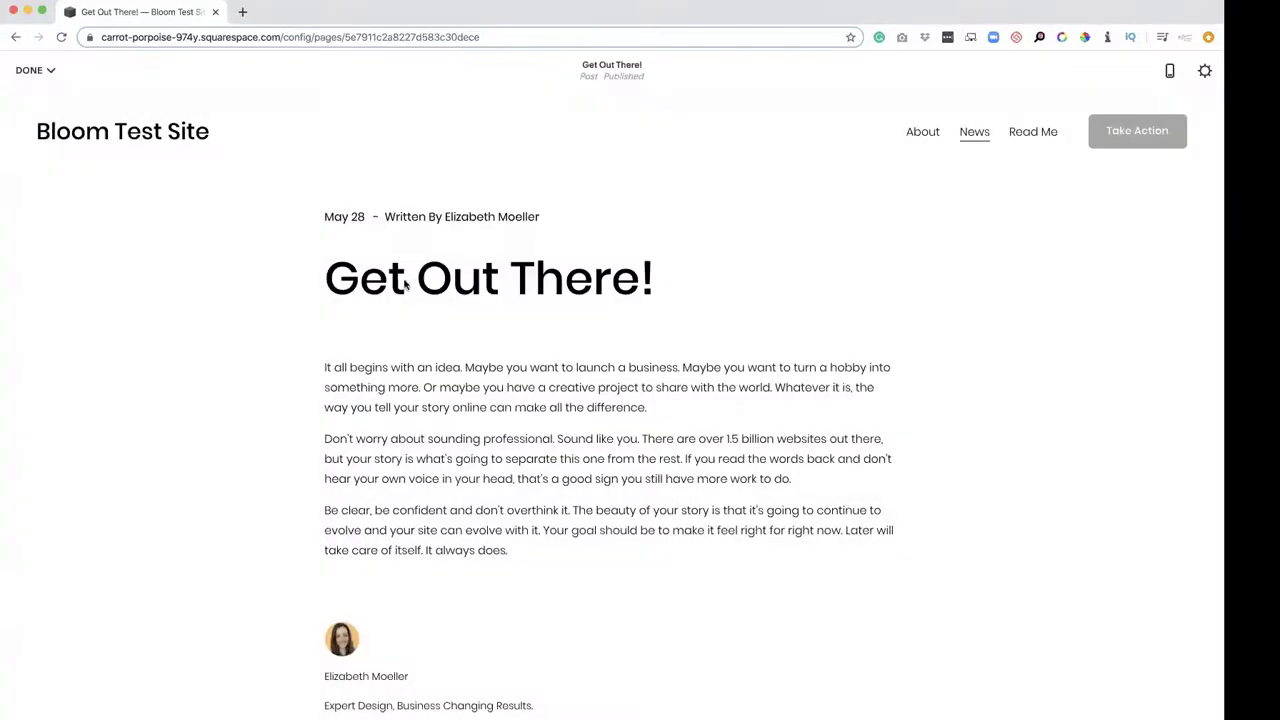
{"action": "left_click", "coordinate": [35, 70]}
{"action": "left_click", "coordinate": [37, 100]}
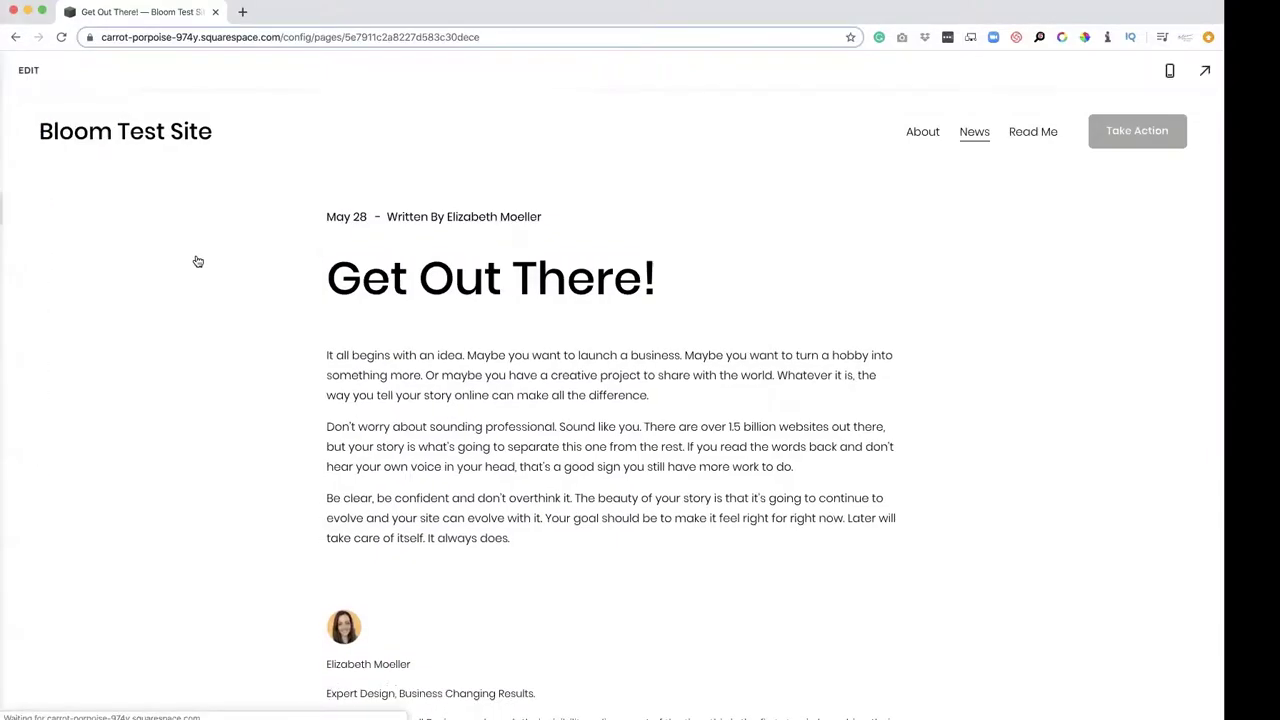
Return to Test Page, put it in edit mode and open the settings of its summary block
{"action": "left_click", "coordinate": [42, 84]}
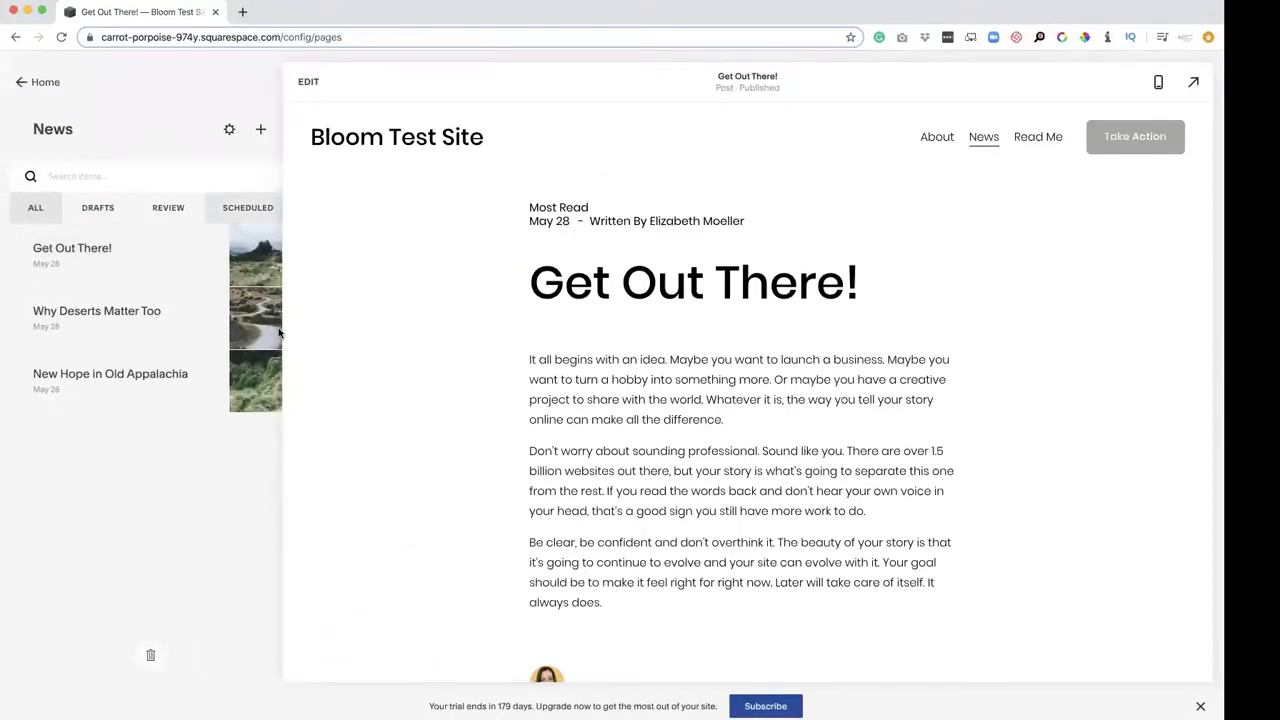
{"action": "left_click", "coordinate": [78, 574]}
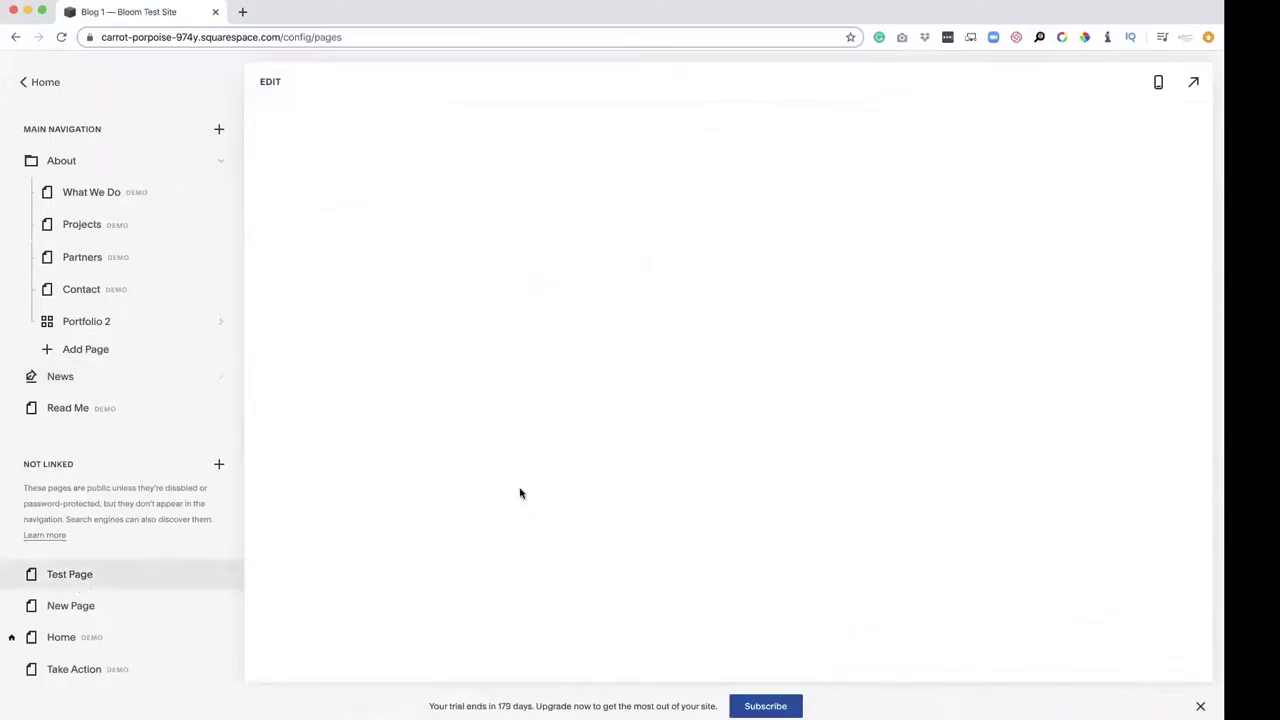
{"action": "scroll", "coordinate": [634, 463], "scroll_direction": "down", "scroll_amount": 15}
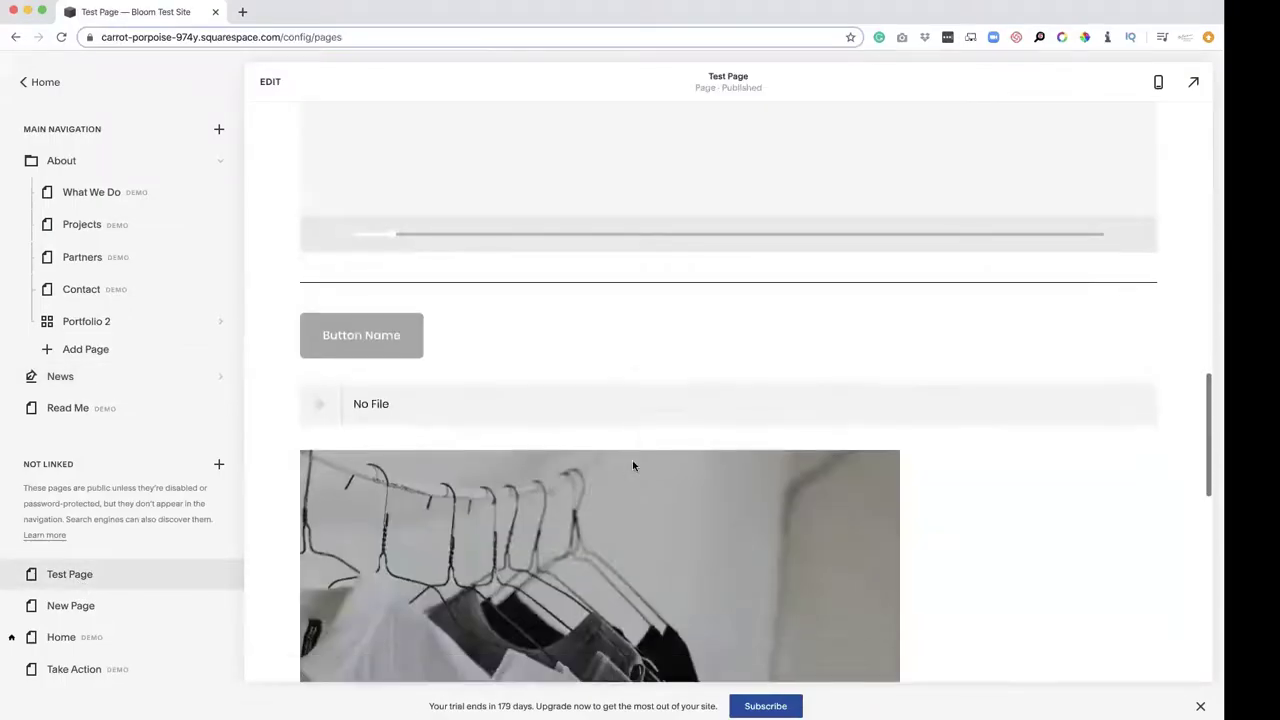
{"action": "scroll", "coordinate": [632, 466], "scroll_direction": "down", "scroll_amount": 2}
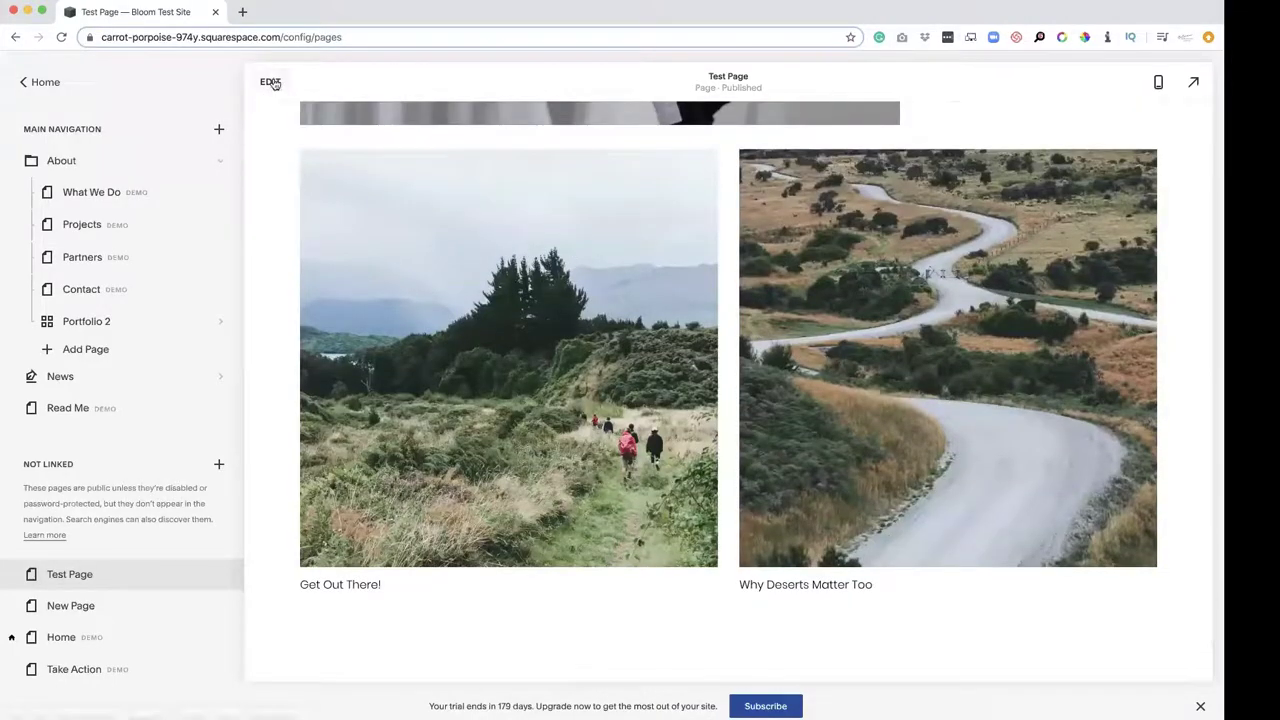
{"action": "left_click", "coordinate": [270, 81]}
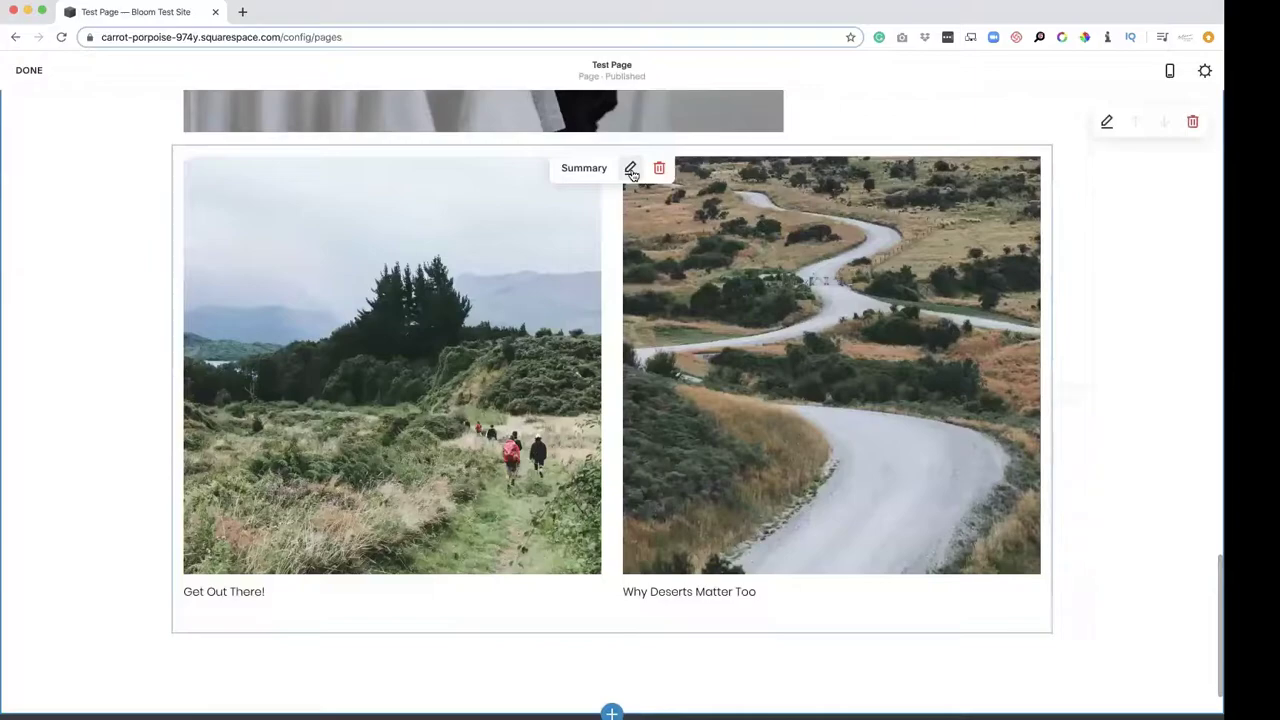
{"action": "left_click", "coordinate": [631, 166]}
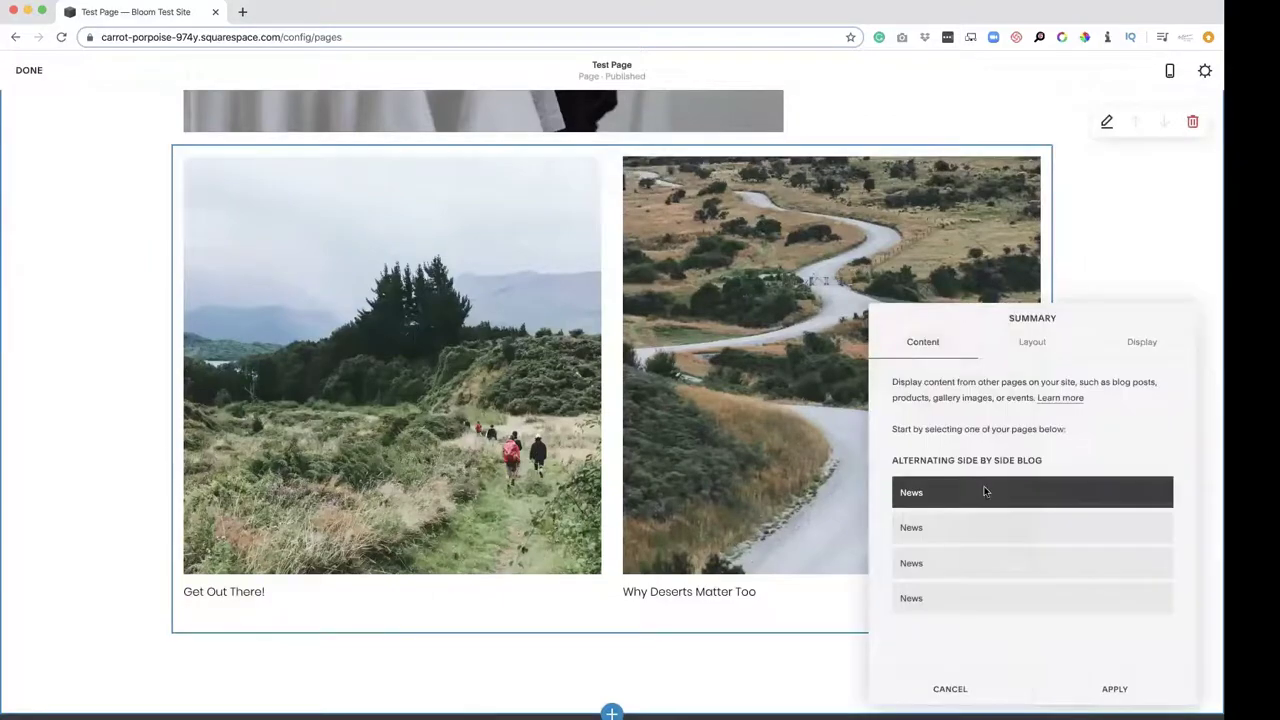
Set the summary's category filter to "Most Read" and apply the change
{"action": "left_click", "coordinate": [1128, 344]}
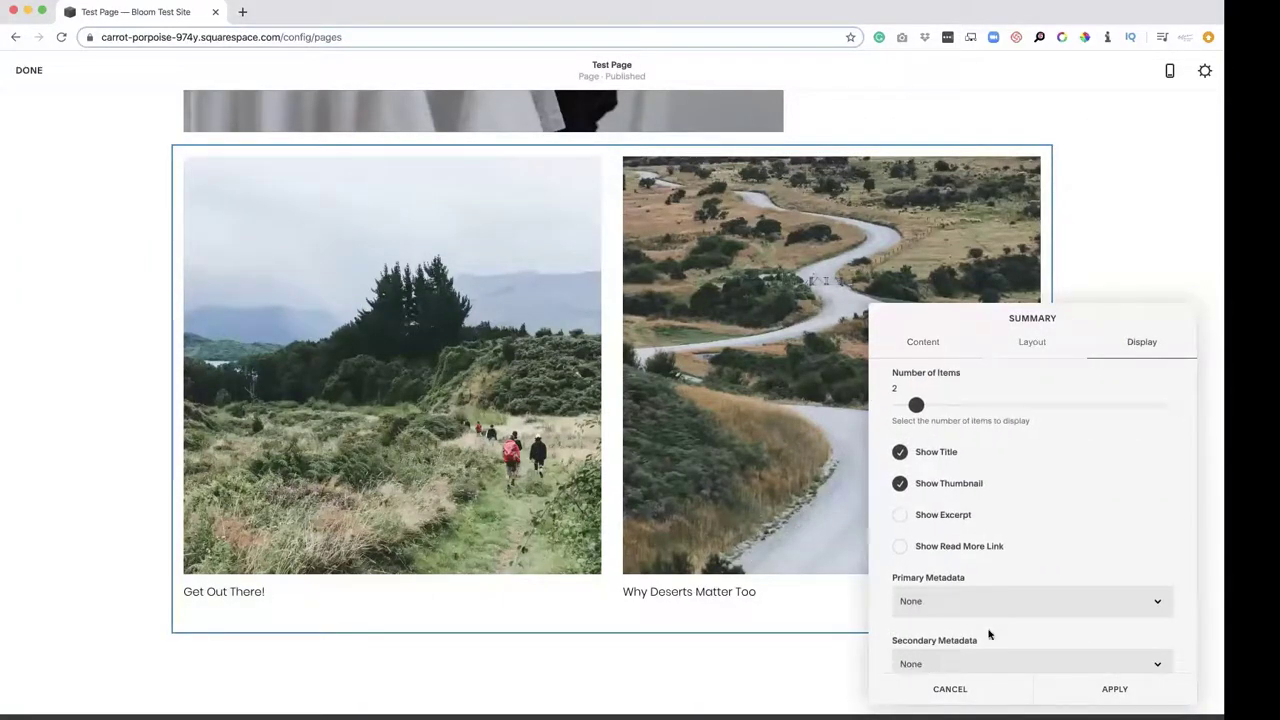
{"action": "scroll", "coordinate": [971, 560], "scroll_direction": "down", "scroll_amount": 3}
{"action": "scroll", "coordinate": [960, 550], "scroll_direction": "down", "scroll_amount": 1}
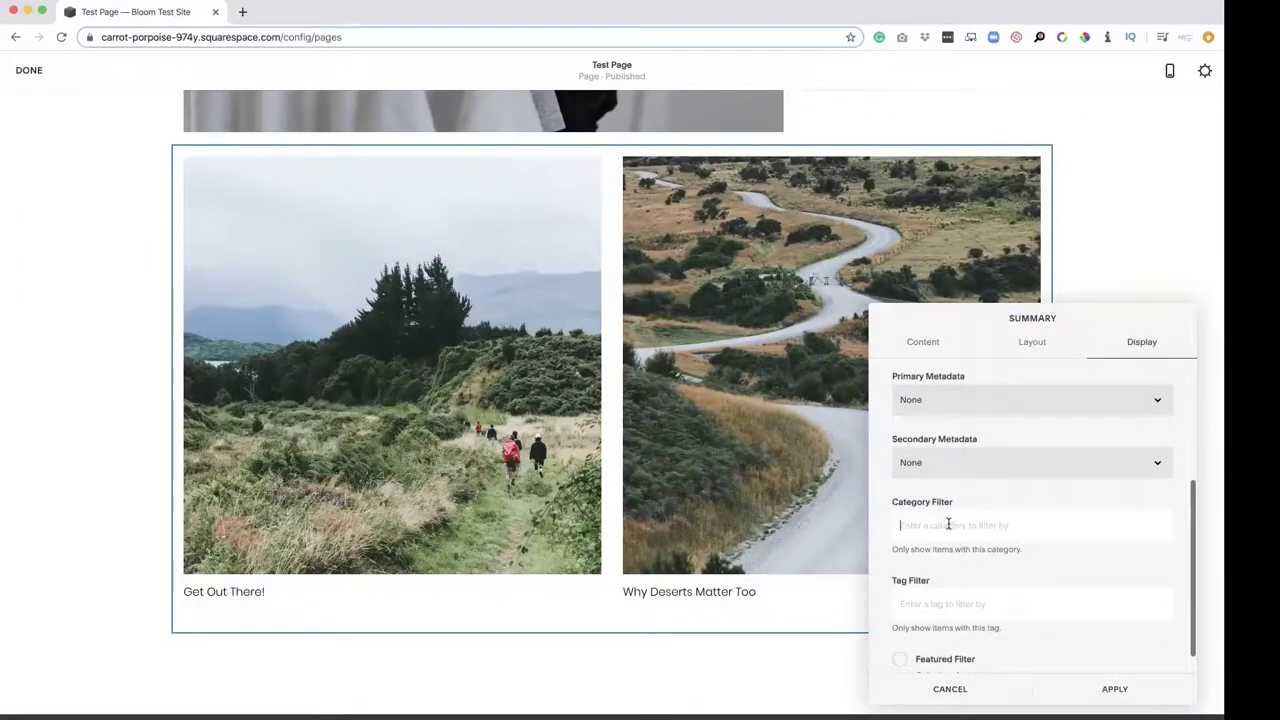
{"action": "type", "text": "Most"}
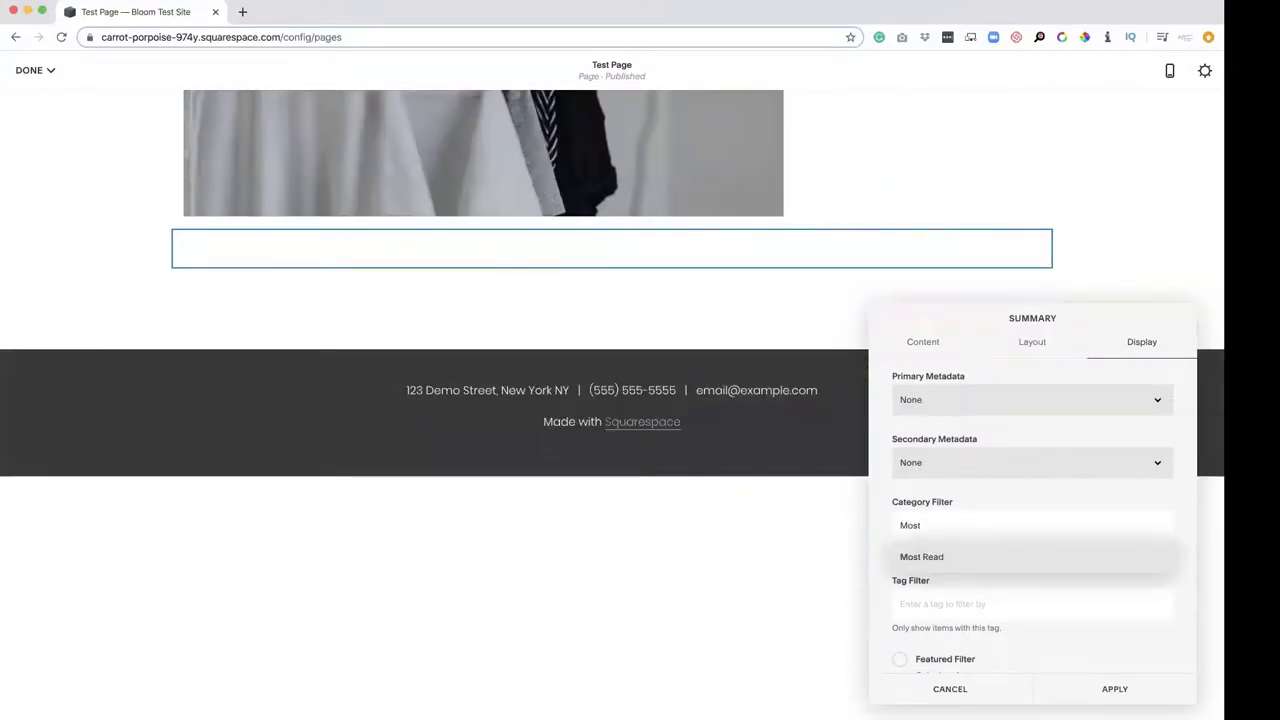
{"action": "left_click", "coordinate": [930, 558]}
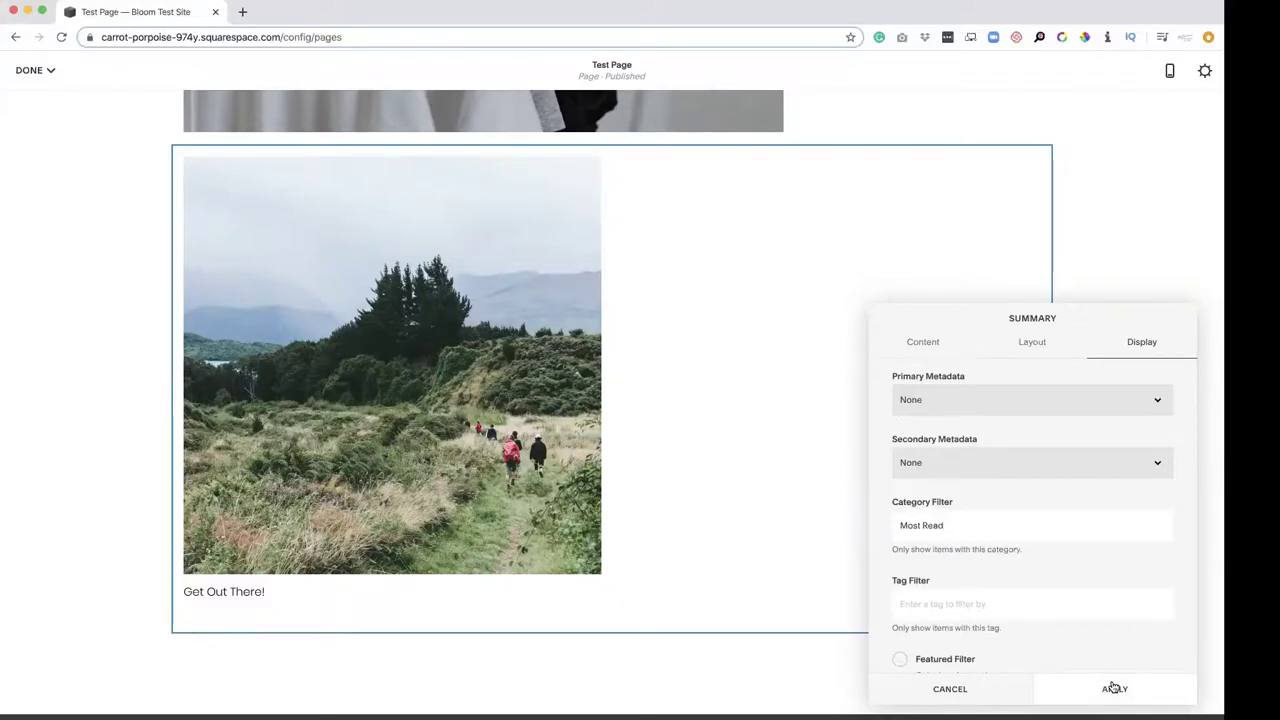
{"action": "left_click", "coordinate": [1113, 688]}
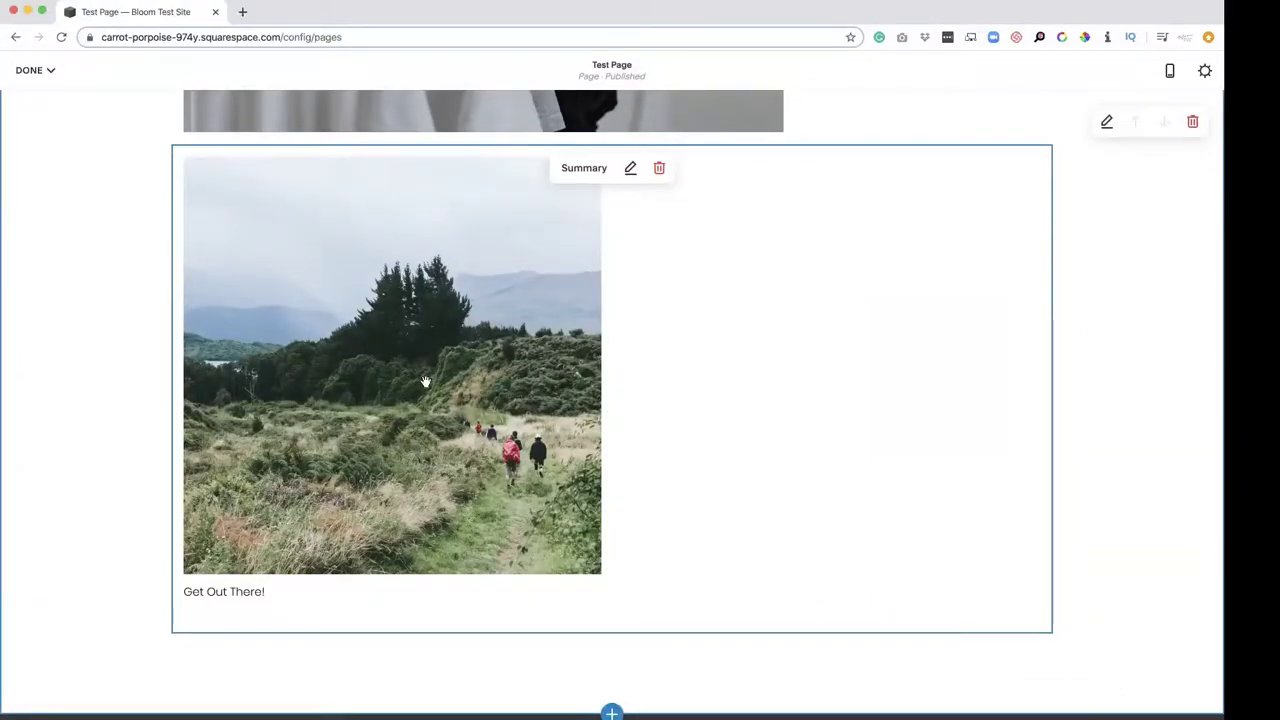
Reopen the summary's display settings and clear its category filter
{"action": "left_click", "coordinate": [630, 172]}
{"action": "left_click", "coordinate": [1142, 345]}
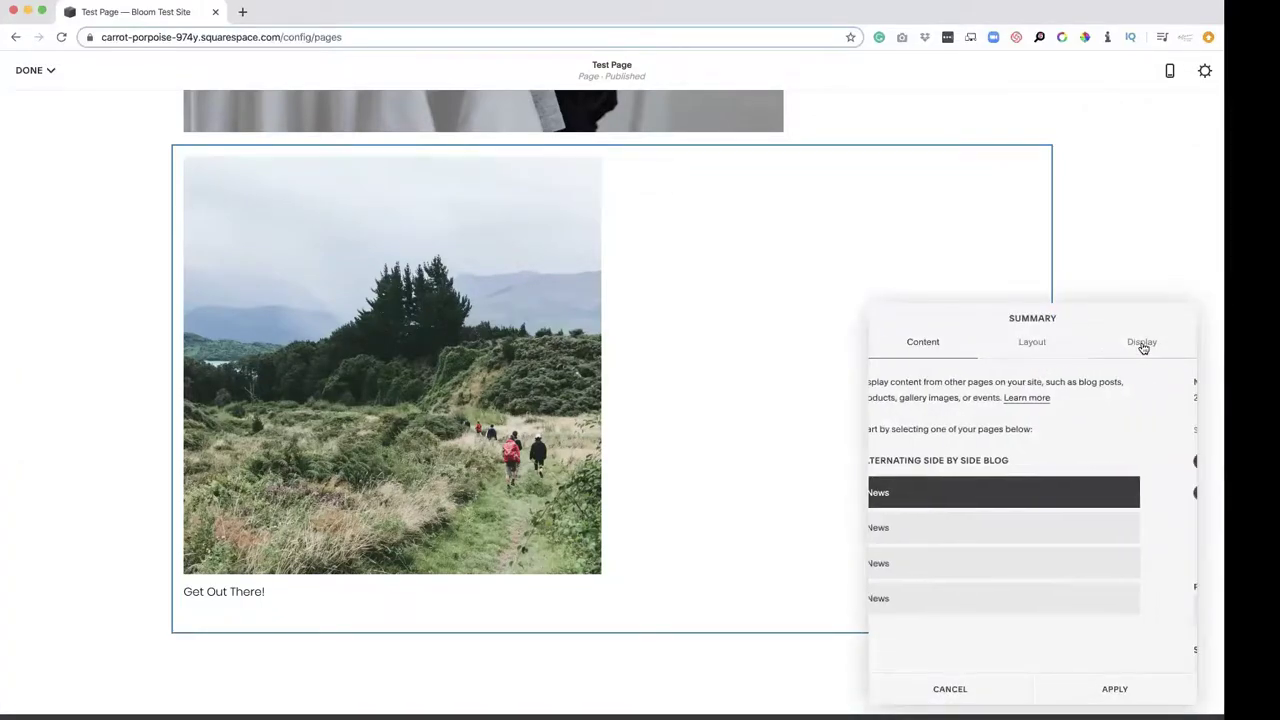
{"action": "scroll", "coordinate": [1037, 611], "scroll_direction": "down", "scroll_amount": 5}
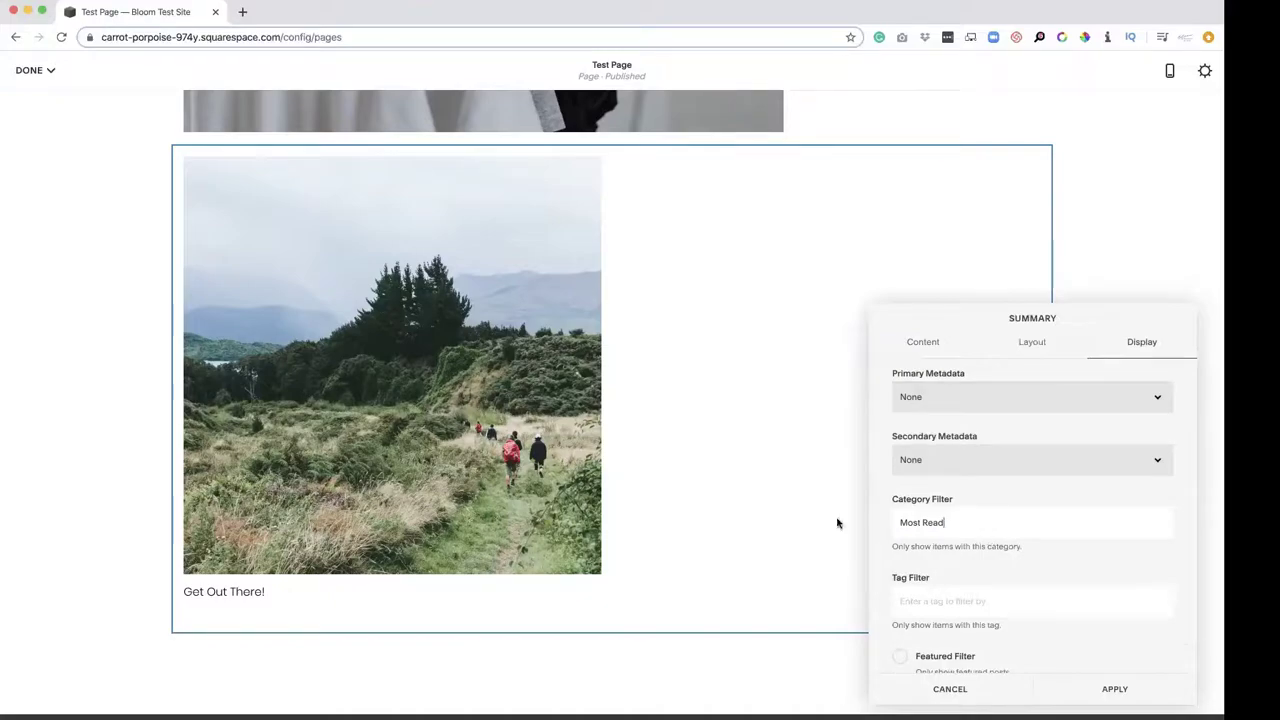
{"action": "key", "text": "super+a"}
{"action": "key", "text": "BackSpace"}
Set the summary's number of items to 4
{"action": "scroll", "coordinate": [962, 475], "scroll_direction": "up", "scroll_amount": 3}
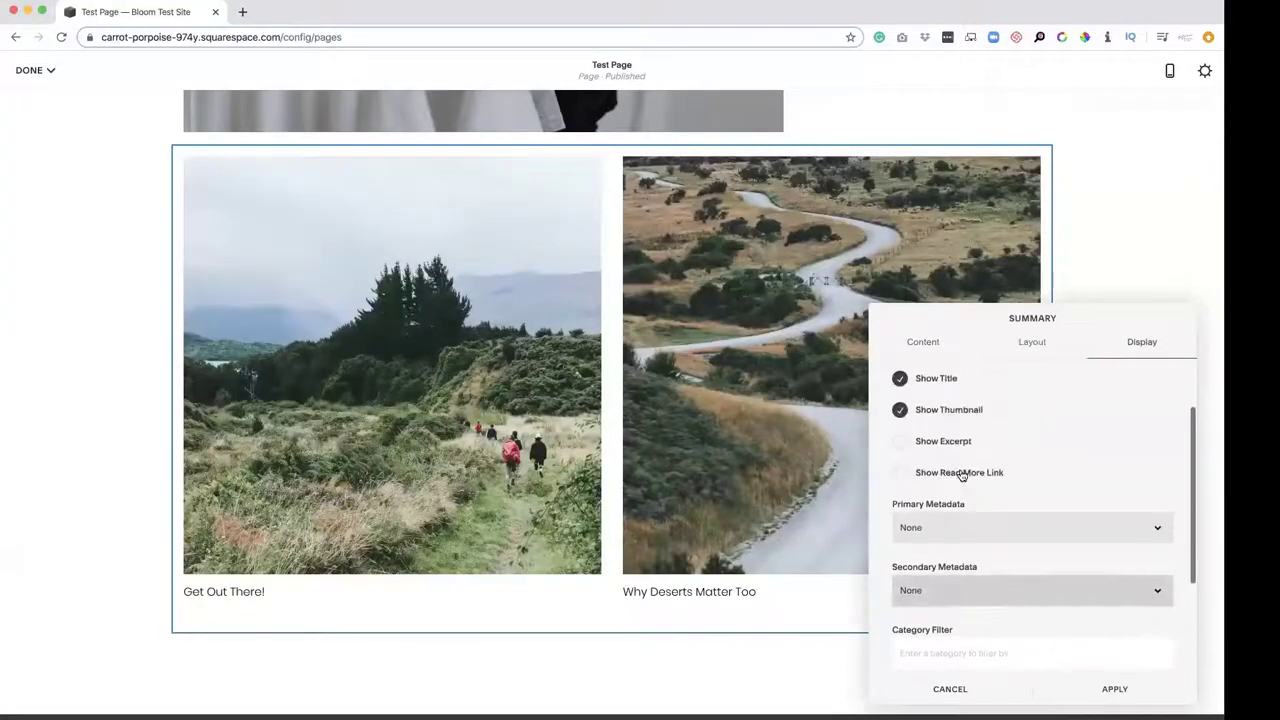
{"action": "scroll", "coordinate": [925, 440], "scroll_direction": "up", "scroll_amount": 2}
{"action": "left_click_drag", "start_coordinate": [914, 414], "coordinate": [930, 413]}
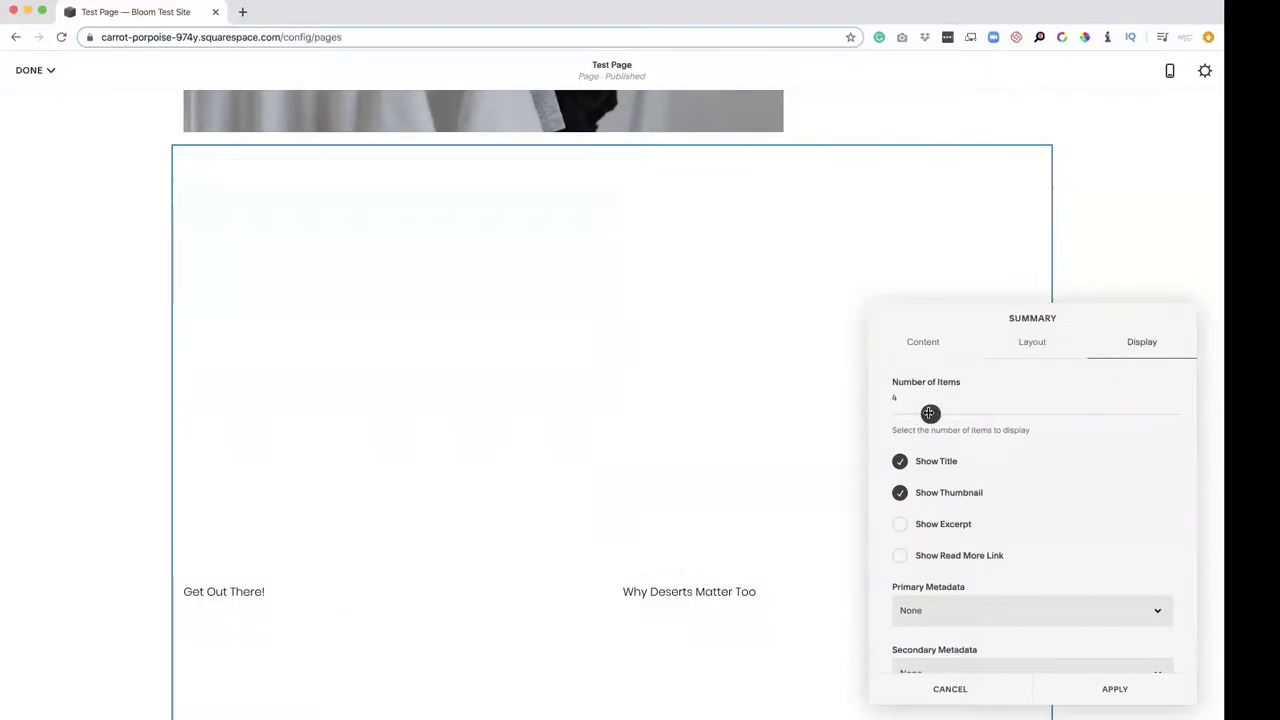
Try the List layout for the summary block and preview its items on the page
{"action": "scroll", "coordinate": [687, 526], "scroll_direction": "down", "scroll_amount": 5}
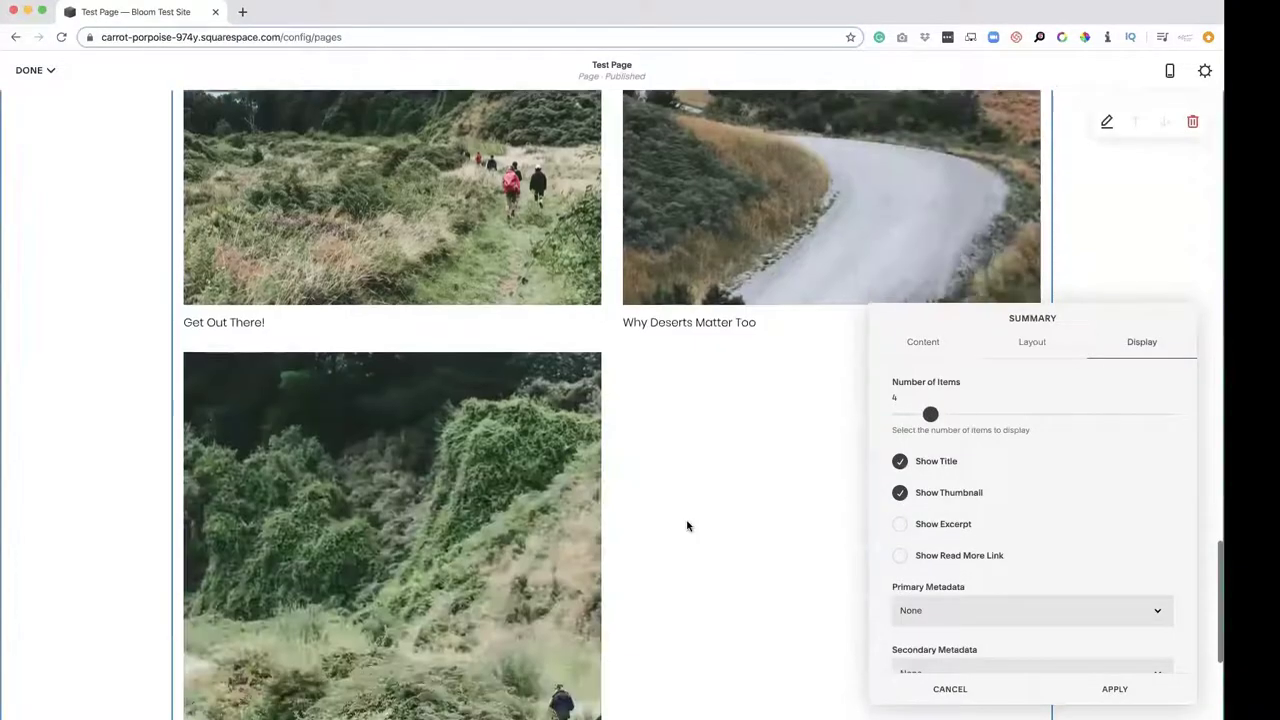
{"action": "scroll", "coordinate": [687, 526], "scroll_direction": "up", "scroll_amount": 5}
{"action": "left_click", "coordinate": [1030, 345]}
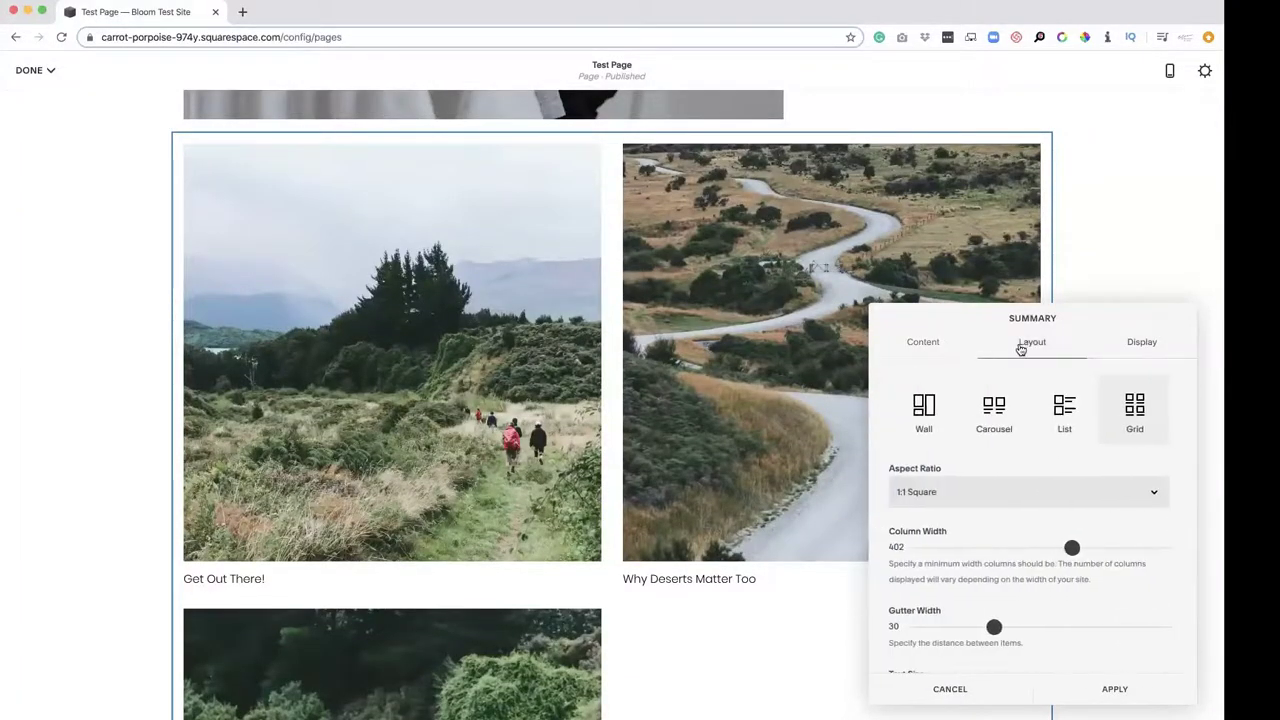
{"action": "left_click", "coordinate": [1070, 410]}
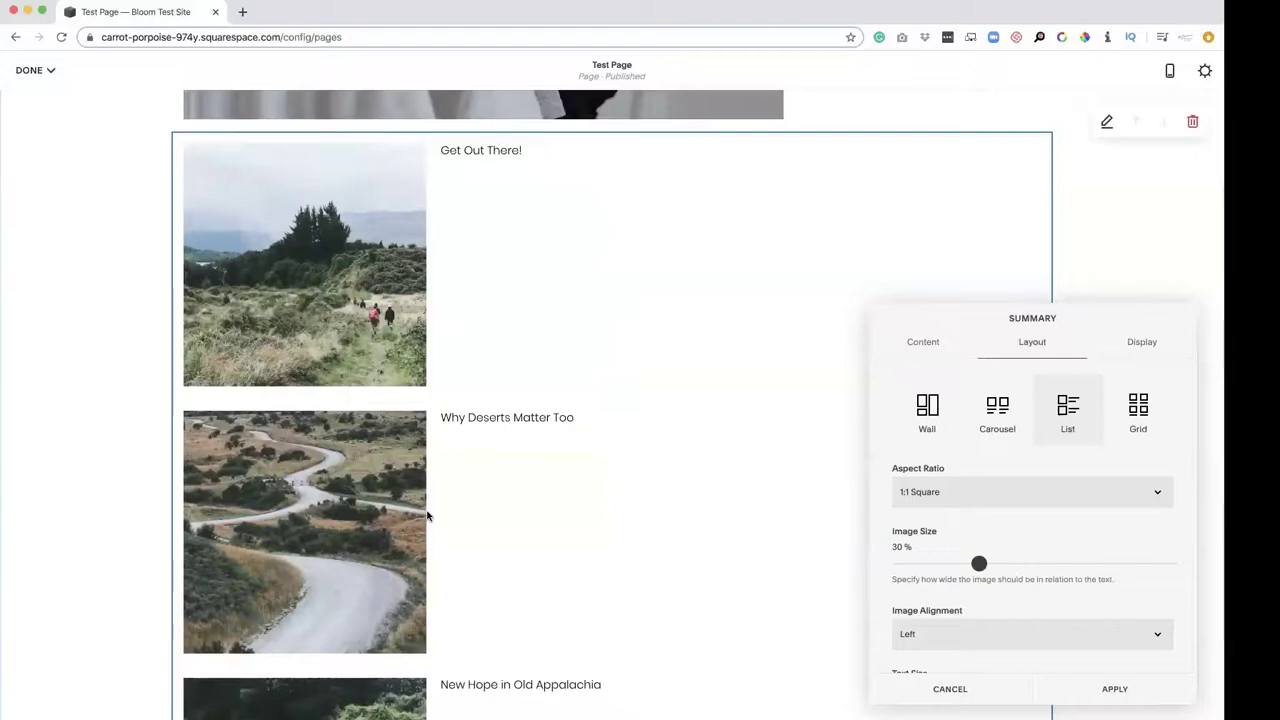
{"action": "scroll", "coordinate": [426, 517], "scroll_direction": "down", "scroll_amount": 5}
{"action": "scroll", "coordinate": [426, 517], "scroll_direction": "up", "scroll_amount": 5}
Preview the summary block in the Carousel and Wall layouts and look through the Wall layout's options
{"action": "left_click", "coordinate": [1001, 413]}
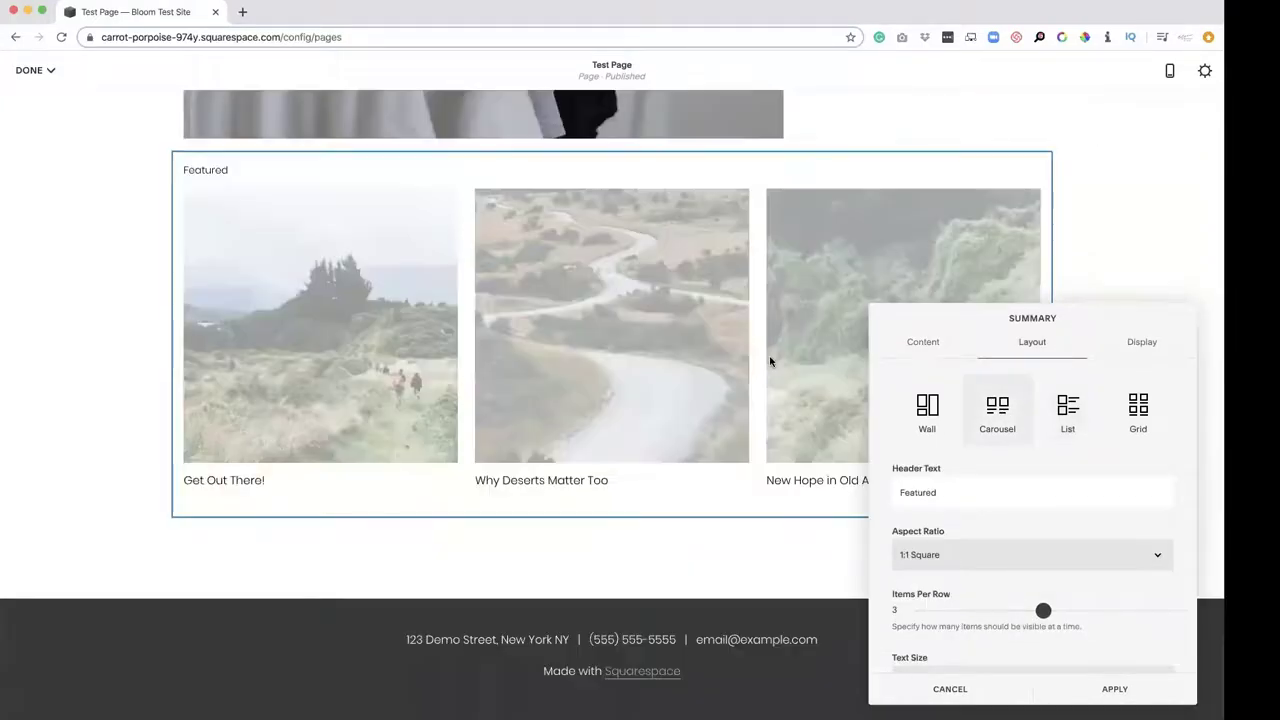
{"action": "left_click", "coordinate": [927, 410]}
{"action": "scroll", "coordinate": [491, 478], "scroll_direction": "down", "scroll_amount": 3}
{"action": "scroll", "coordinate": [491, 478], "scroll_direction": "down", "scroll_amount": 1}
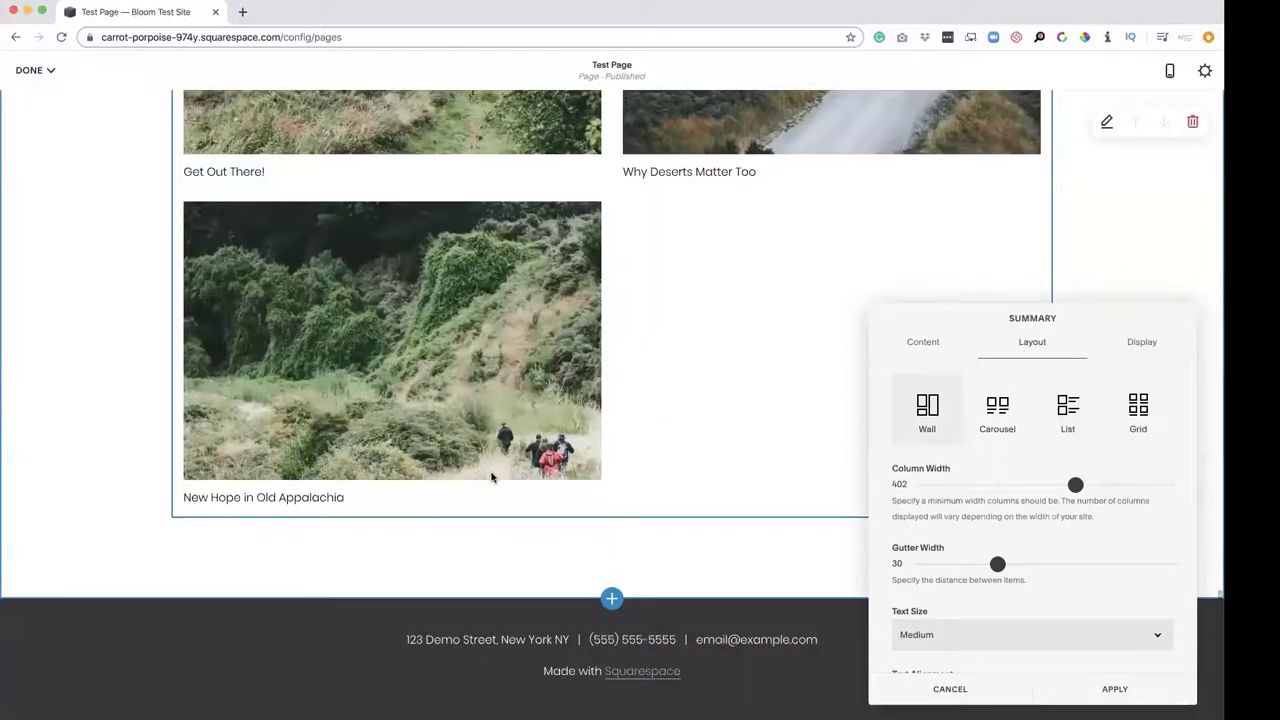
{"action": "scroll", "coordinate": [997, 514], "scroll_direction": "down", "scroll_amount": 3}
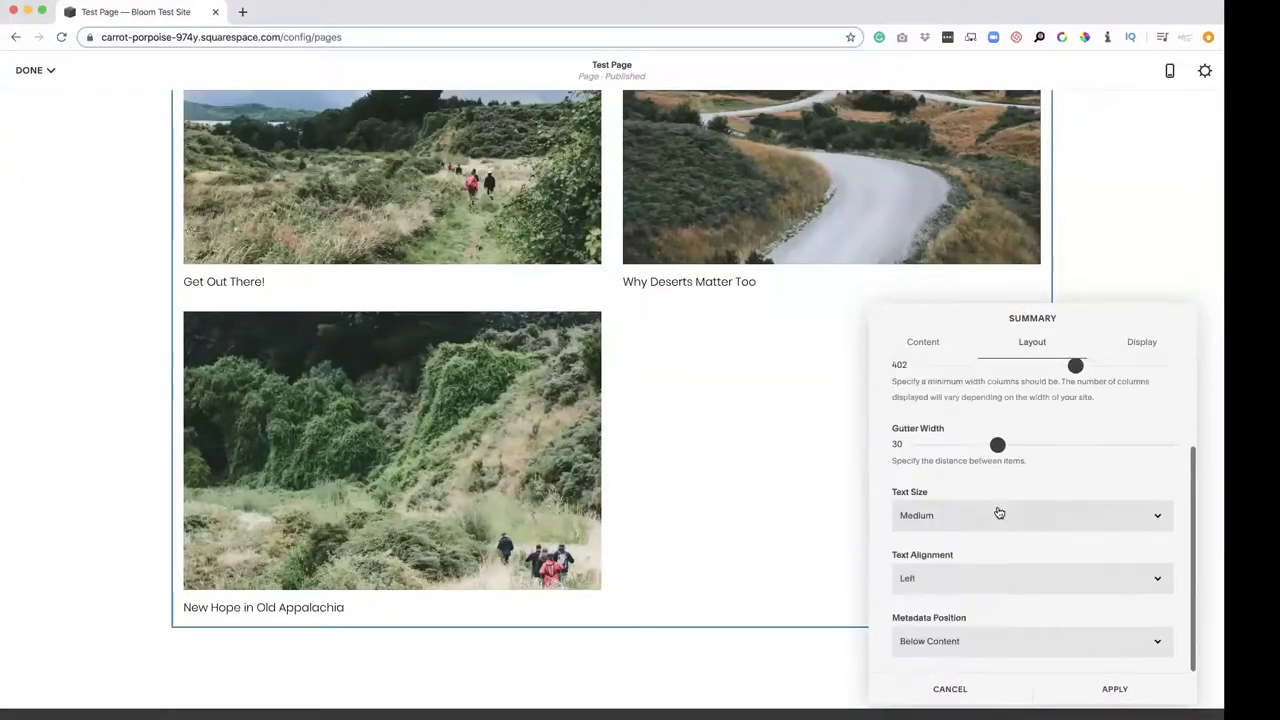
{"action": "left_click", "coordinate": [1139, 344]}
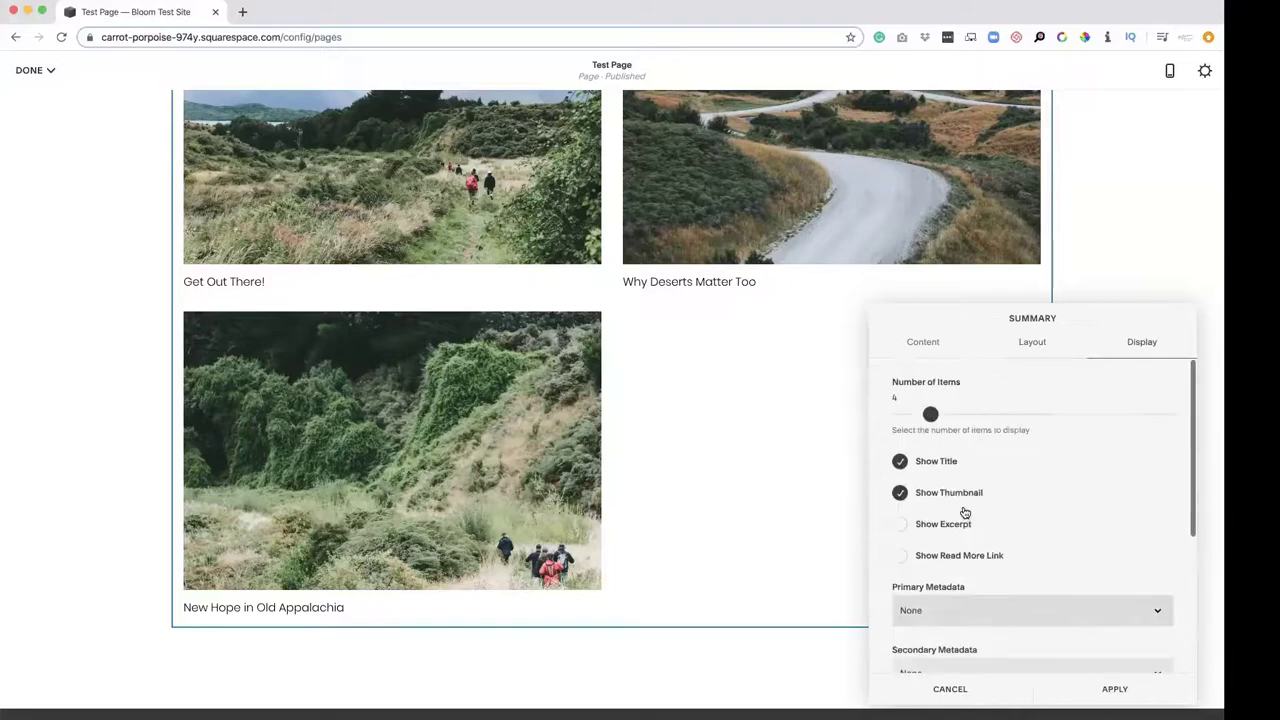
{"action": "left_click", "coordinate": [1040, 357]}
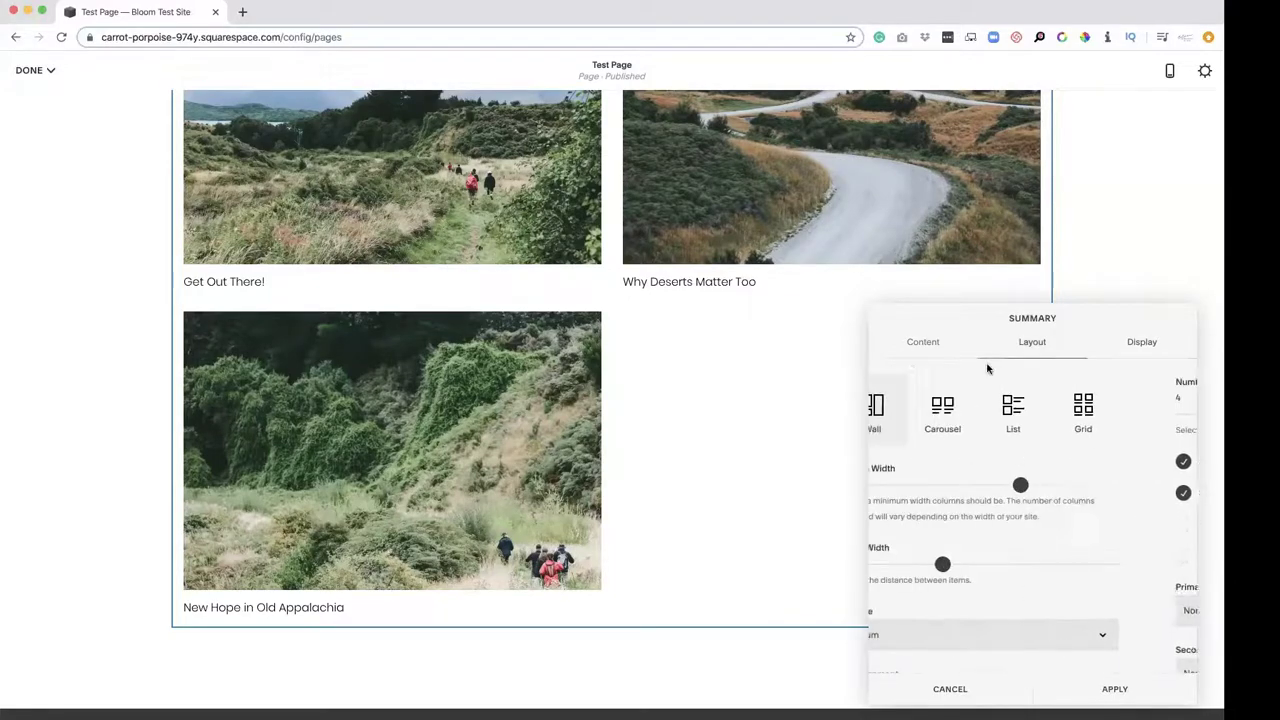
{"action": "left_click", "coordinate": [920, 352]}
{"action": "left_click", "coordinate": [1040, 343]}
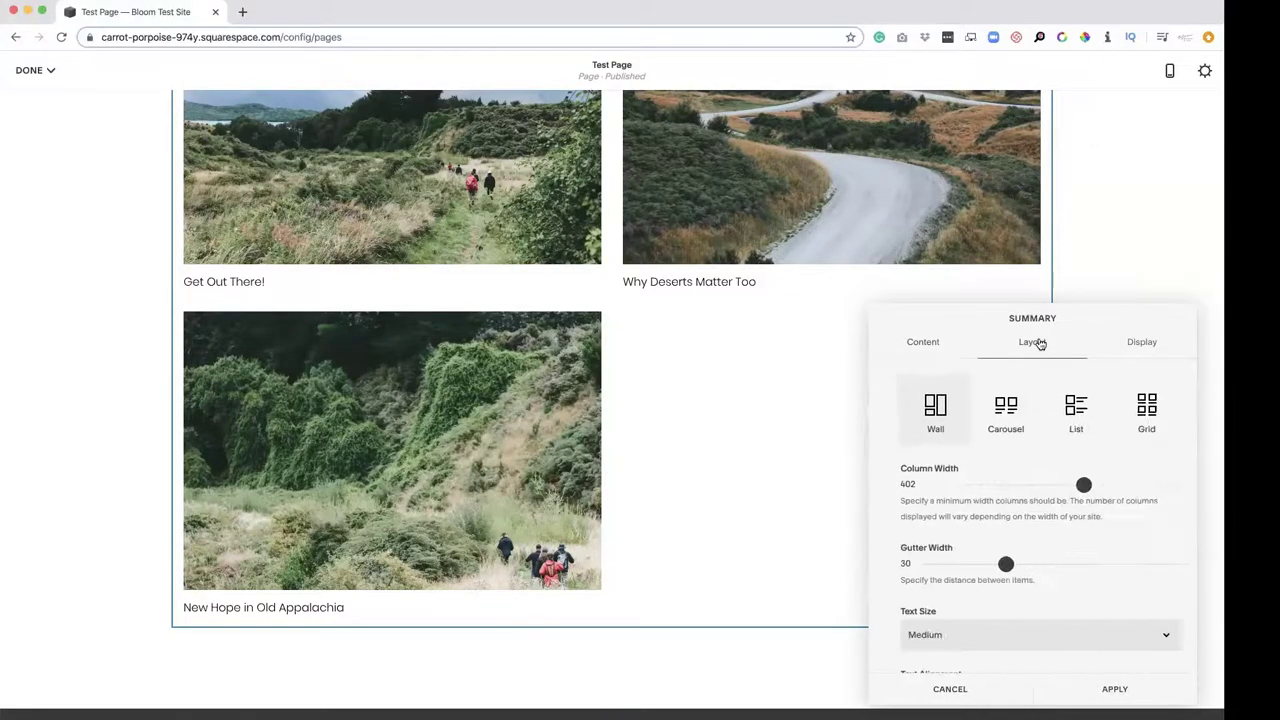
Preview the Carousel and List layouts again, set the summary's layout to Grid and apply the changes
{"action": "left_click", "coordinate": [995, 418]}
{"action": "left_click", "coordinate": [1062, 418]}
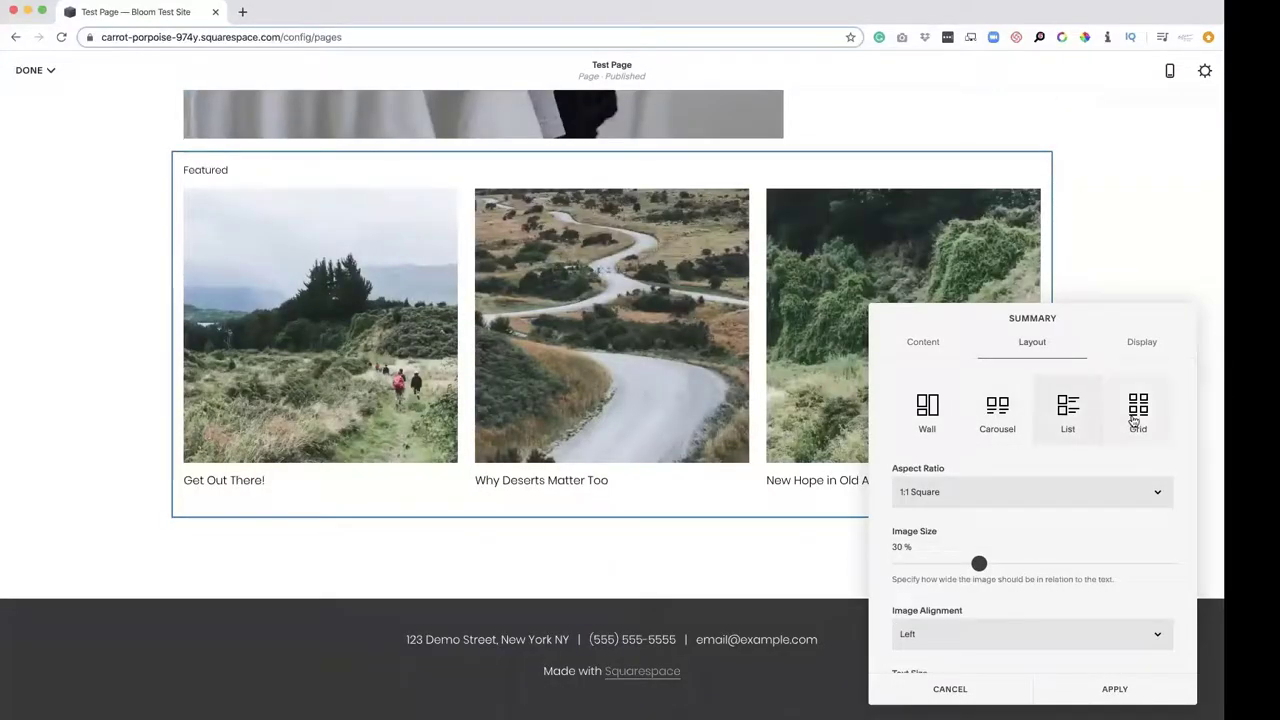
{"action": "left_click", "coordinate": [1137, 410]}
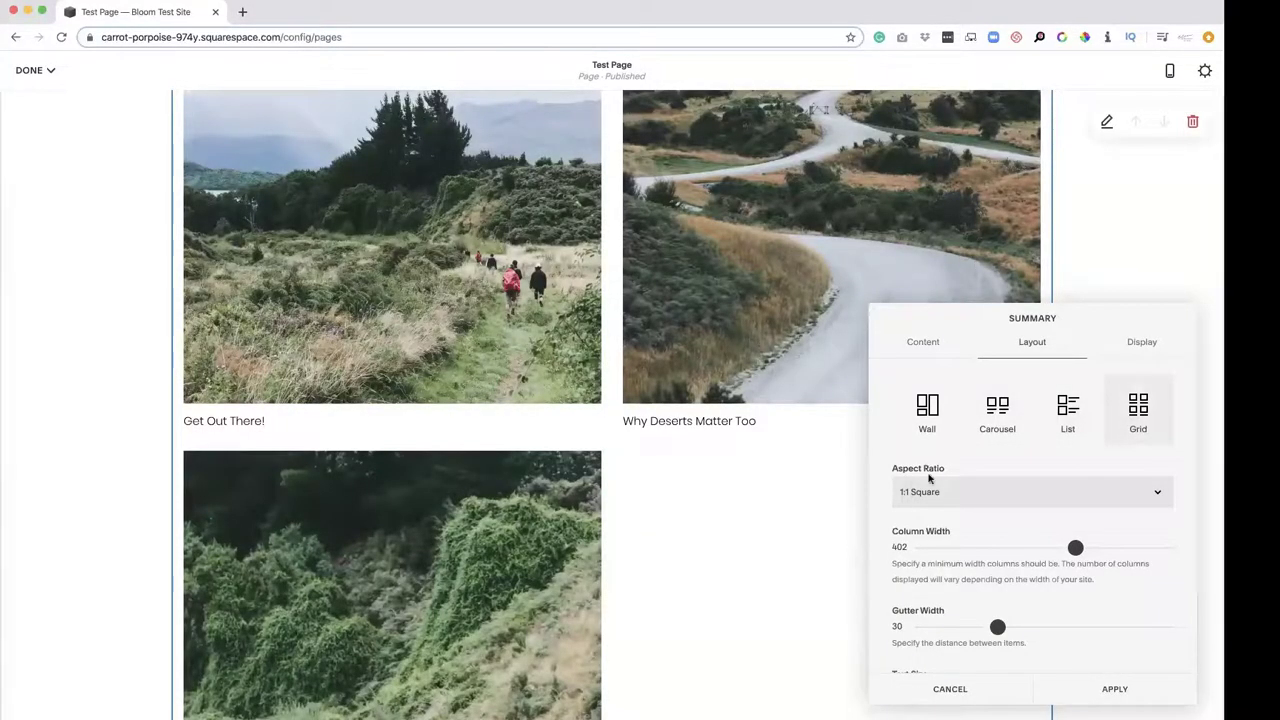
{"action": "left_click", "coordinate": [1112, 688]}
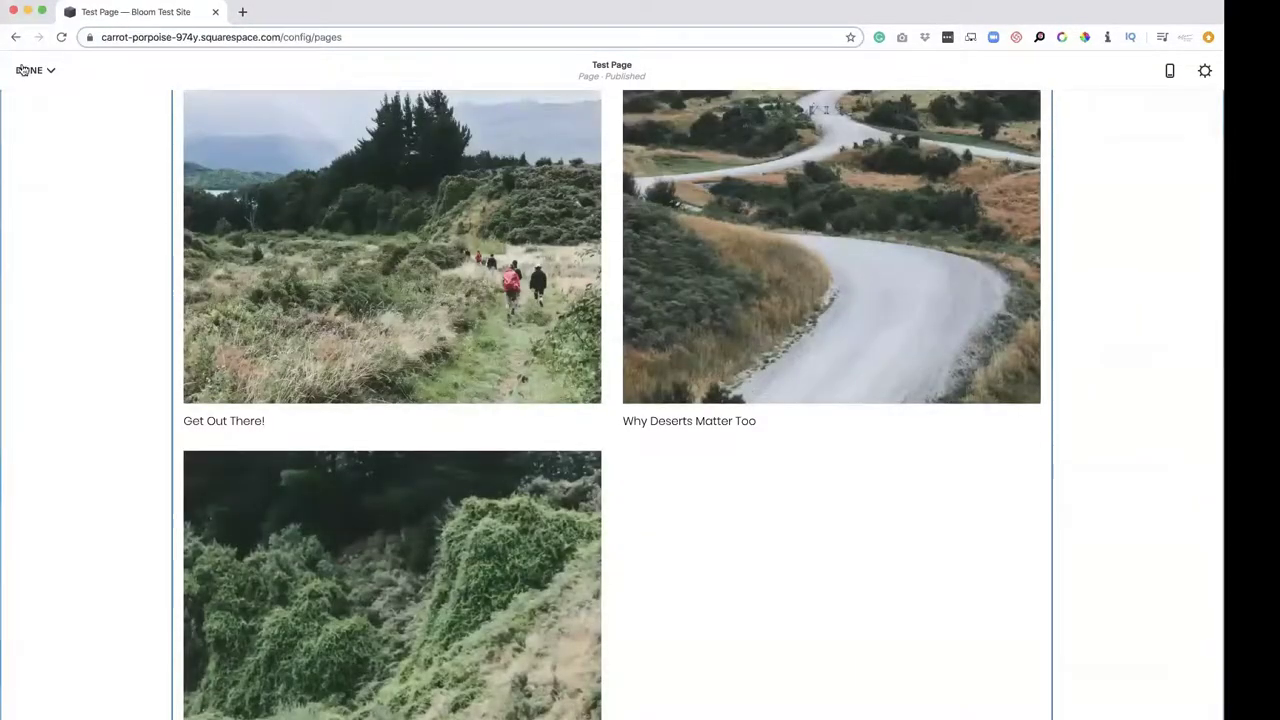
Save and exit editing of Test Page, and open the "New Hope in Old Appalachia" post from its summary
{"action": "left_click", "coordinate": [35, 70]}
{"action": "left_click", "coordinate": [38, 100]}
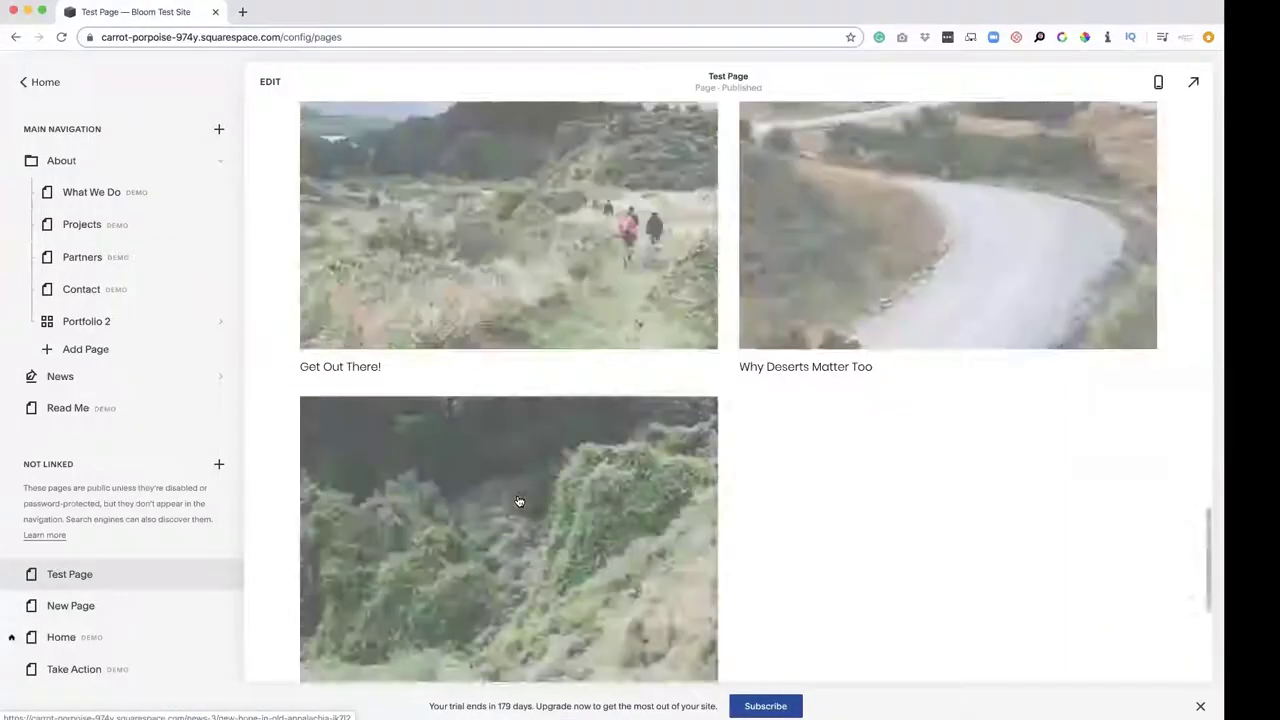
{"action": "scroll", "coordinate": [517, 503], "scroll_direction": "down", "scroll_amount": 5}
{"action": "left_click", "coordinate": [515, 325]}
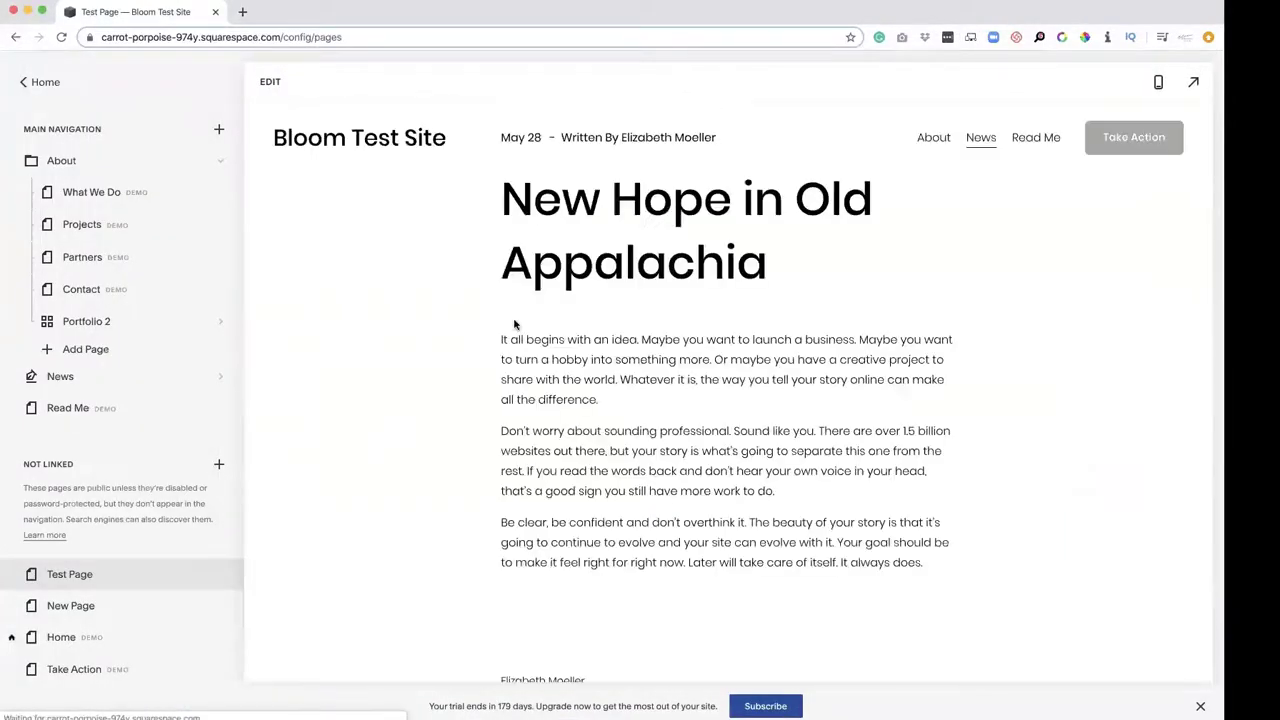